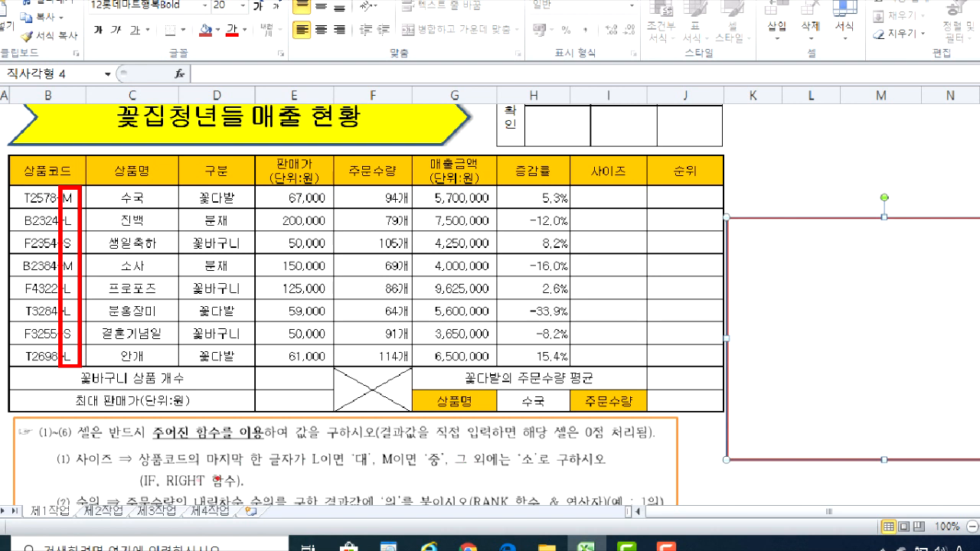
drag(144, 490, 205, 492)
key(Escape)
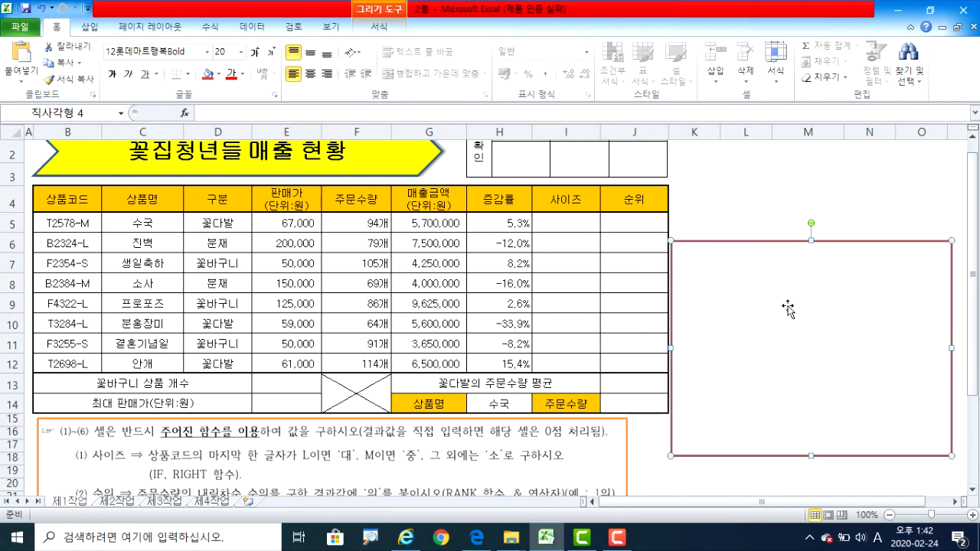
Start the formula note in the empty rectangle beside the table with an equals sign.
text(=)
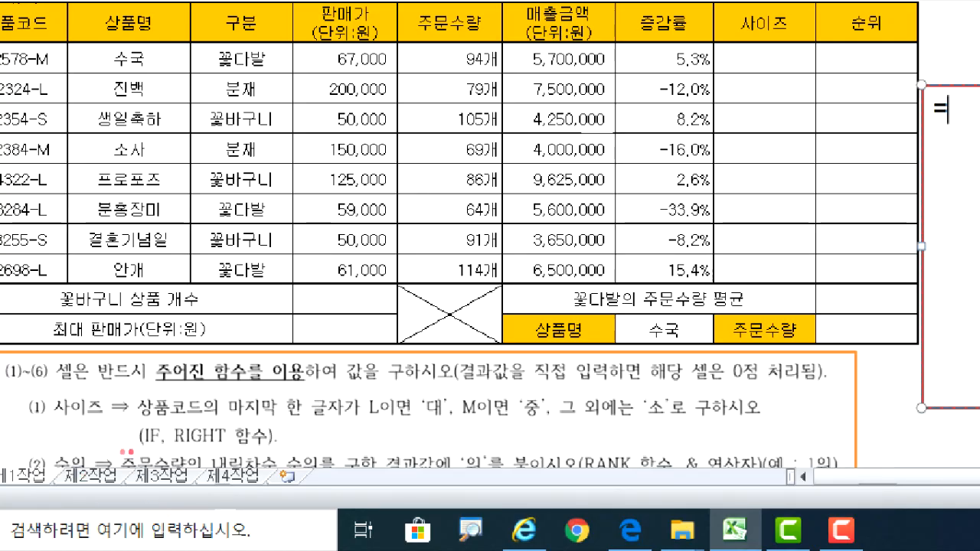
drag(139, 443, 161, 443)
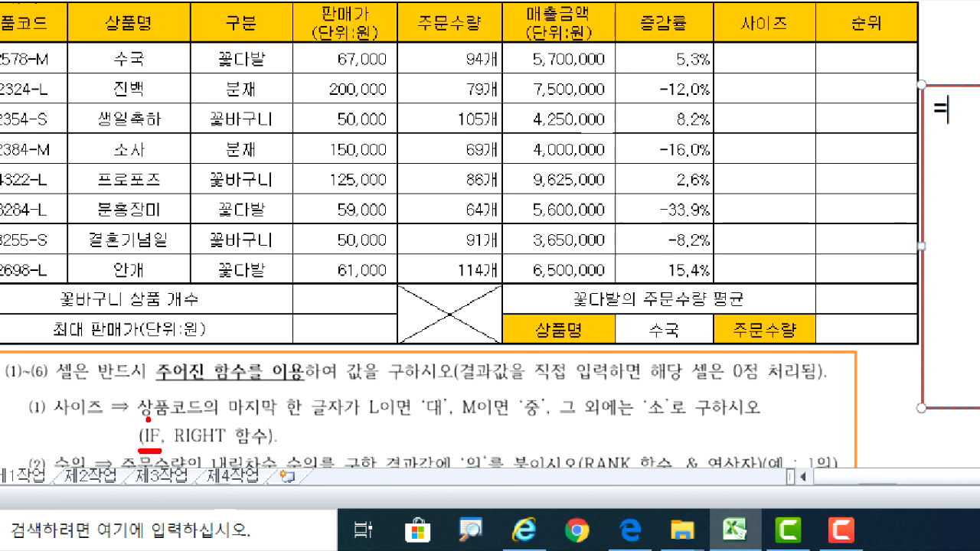
drag(144, 420, 410, 420)
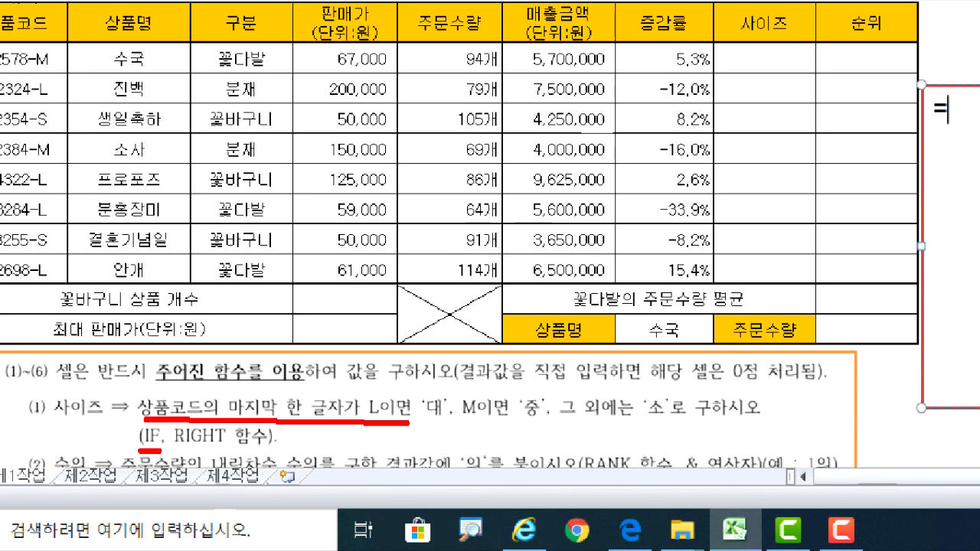
drag(341, 371, 338, 392)
drag(460, 420, 547, 420)
mouse_move(470, 366)
mouse_down()
mouse_move(482, 375)
mouse_move(467, 384)
mouse_move(502, 383)
mouse_up()
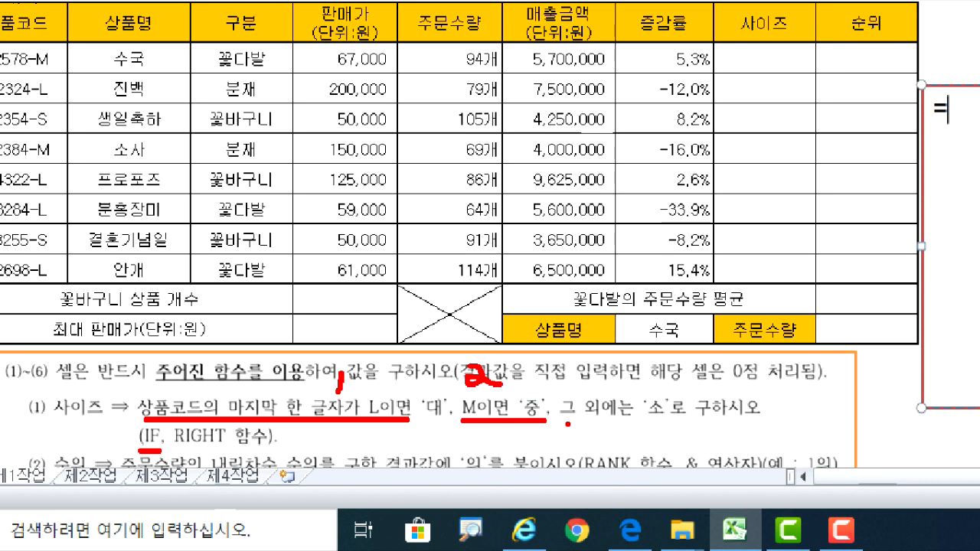
drag(566, 422, 647, 420)
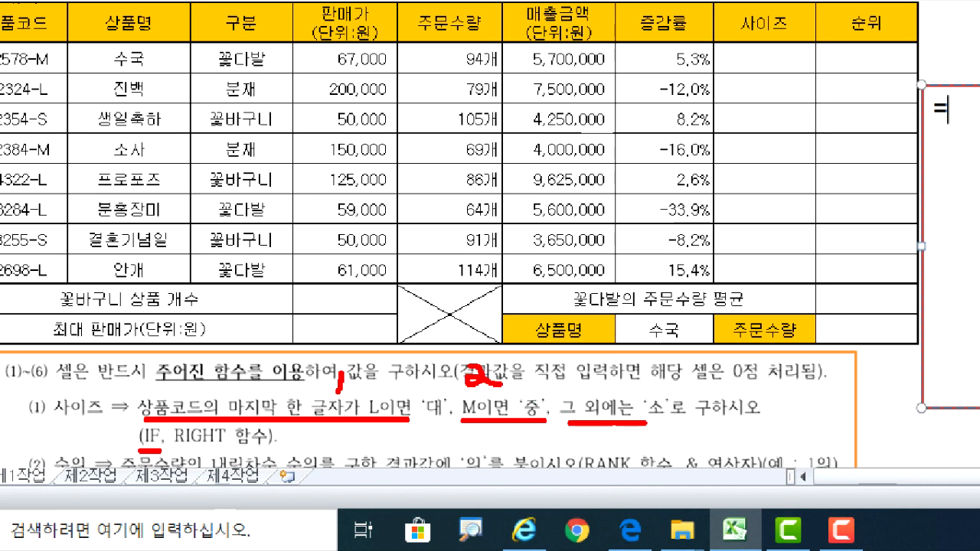
mouse_move(595, 366)
mouse_down()
mouse_move(605, 371)
mouse_move(596, 386)
mouse_move(604, 392)
mouse_move(575, 398)
mouse_up()
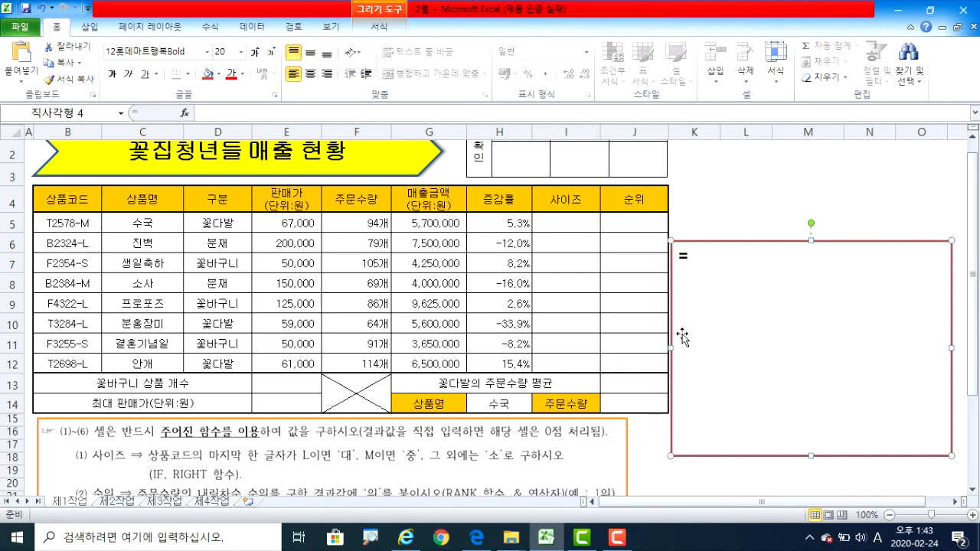
Continue the note in the rectangle with the outer function's first condition and true value: if(조건1,참1,.
text(if)
text(()
text(wh)
key(BackSpace)
key(BackSpace)
key(Hangul)
text(조건1)
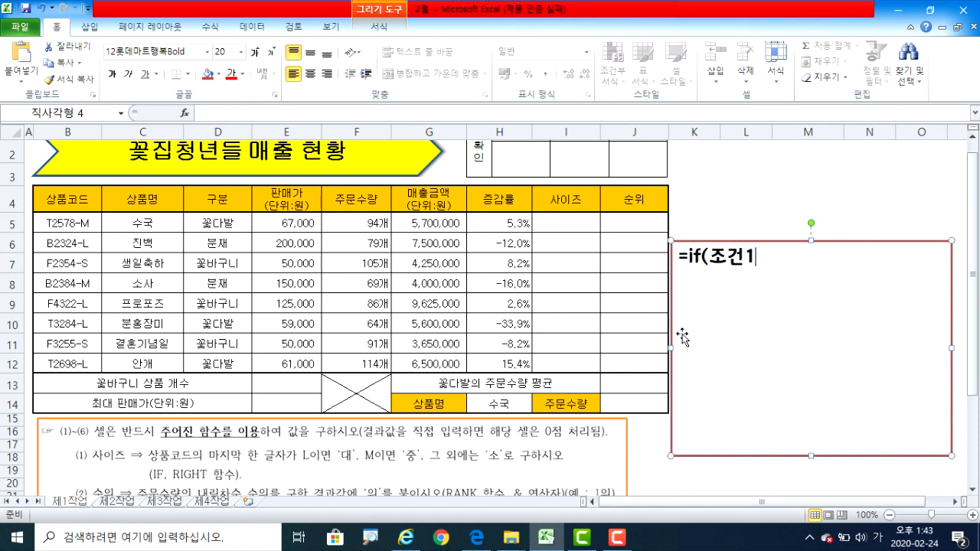
text(,차)
text(ㅁ1)
text(,참1,)
Complete the note with the nested if(조건2,참2,거짓)) and shift the rectangle over the table's lower right part.
key(Hangul)
text(if)
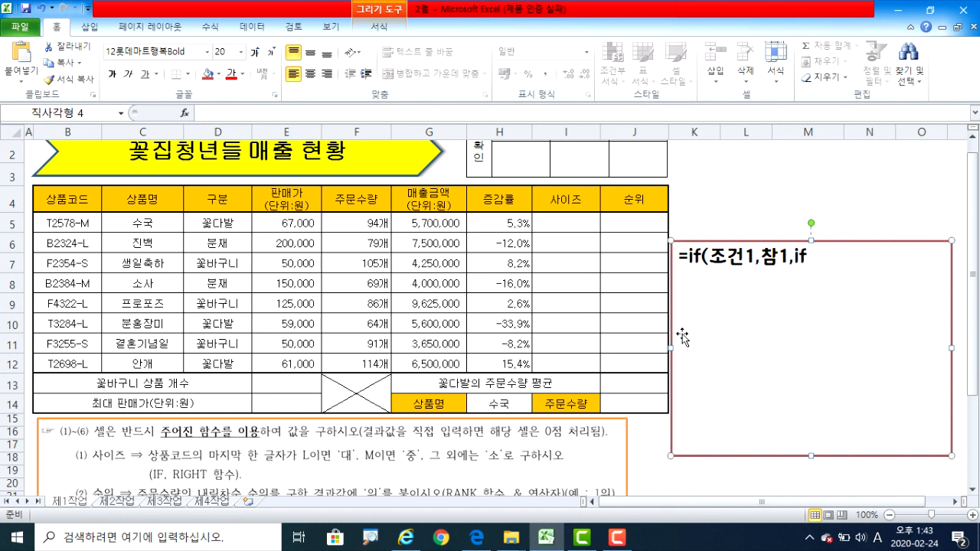
text((w)
key(BackSpace)
key(Hangul)
text(조건2,)
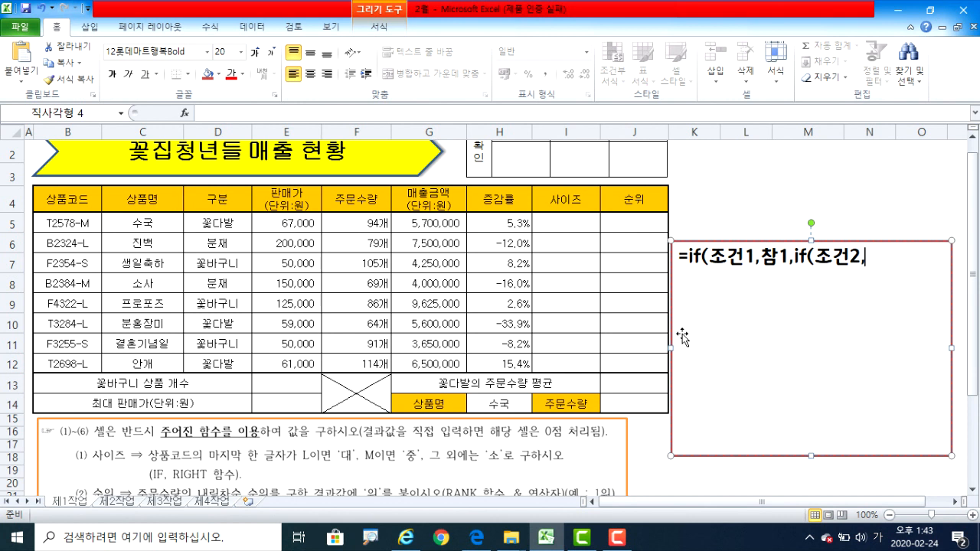
text(ㅊㅏㅁ)
text(2)
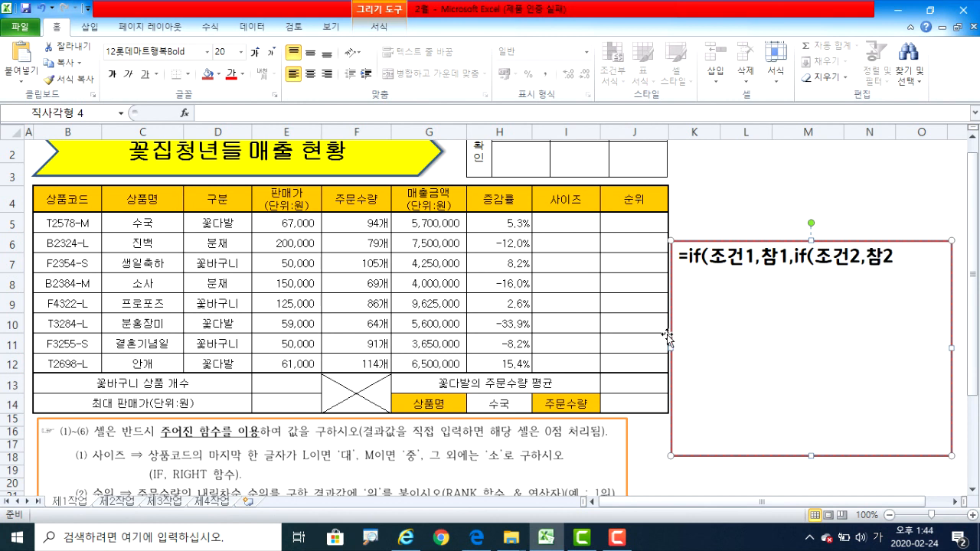
drag(684, 326, 668, 326)
text(,)
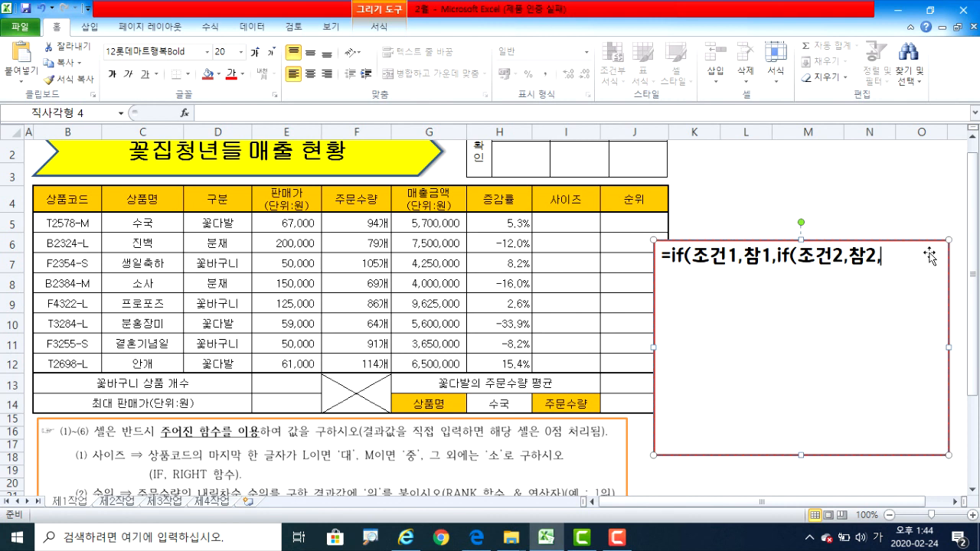
text(거짓)
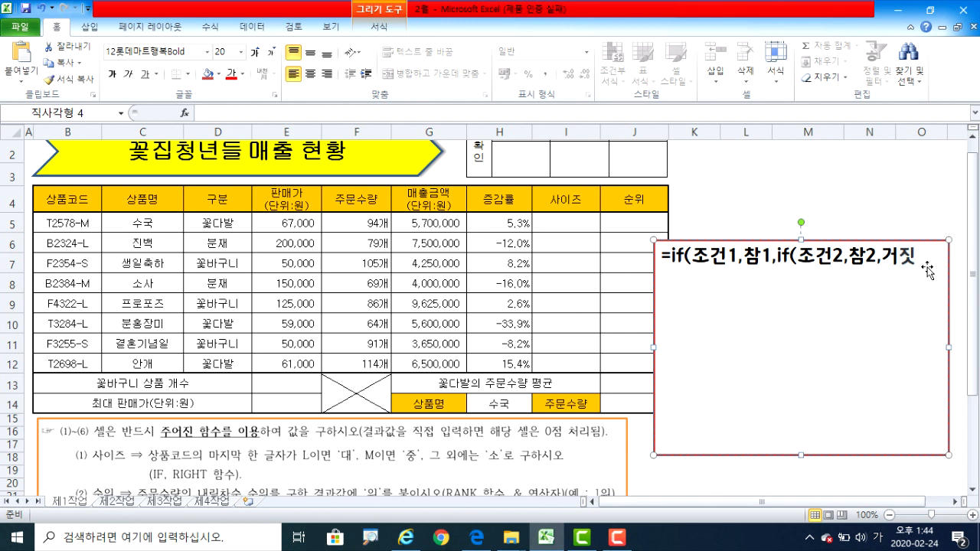
text()))
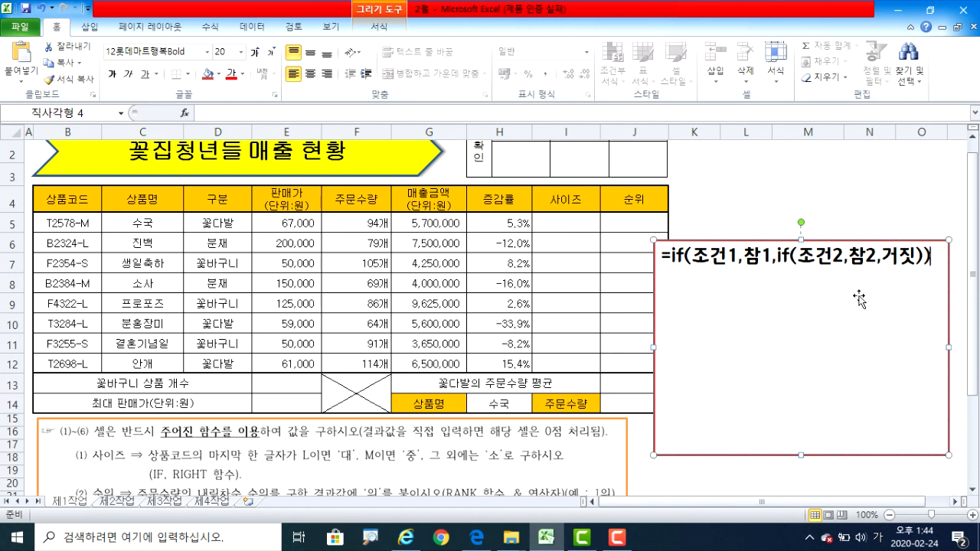
drag(807, 349, 738, 376)
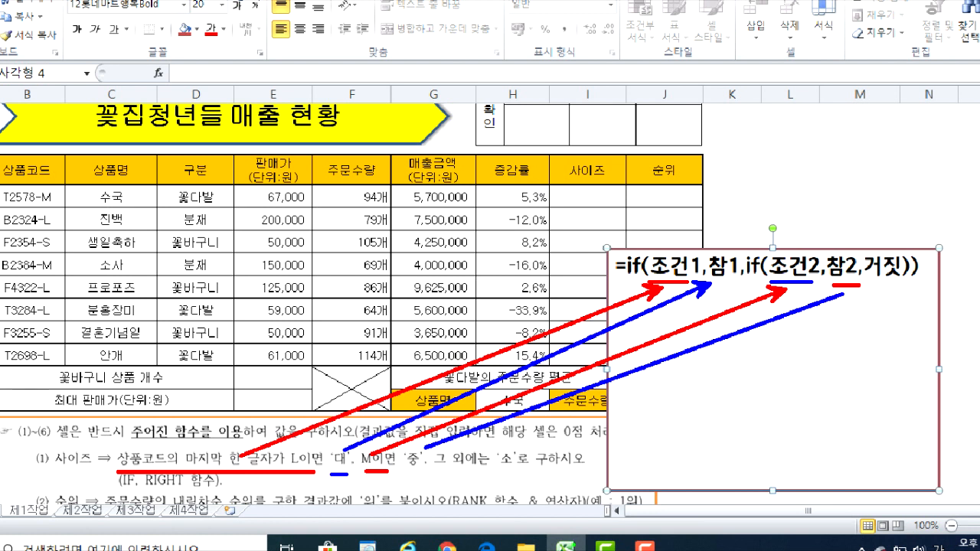
drag(505, 472, 528, 471)
drag(888, 292, 505, 458)
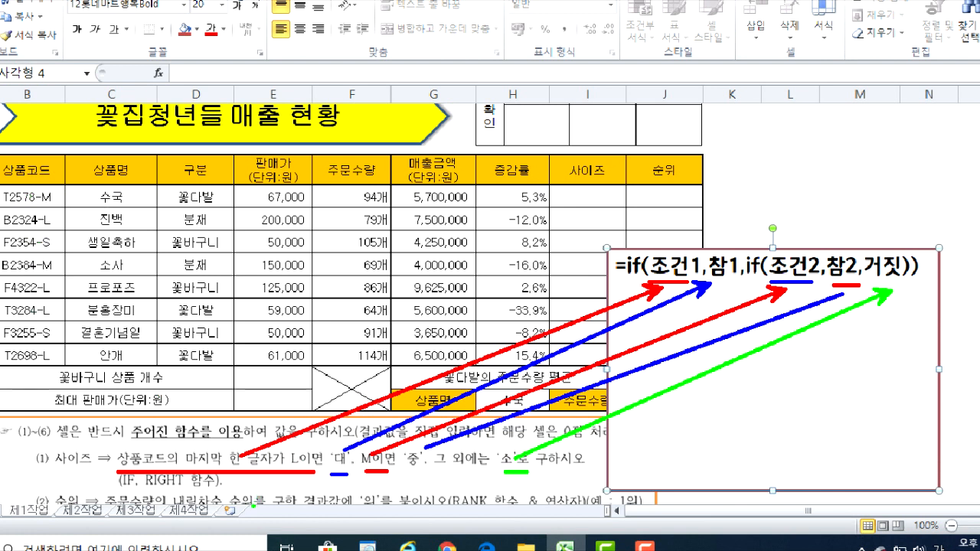
mouse_move(46, 182)
mouse_down()
mouse_move(30, 292)
mouse_move(48, 366)
mouse_move(66, 254)
mouse_move(58, 182)
mouse_move(42, 175)
mouse_up()
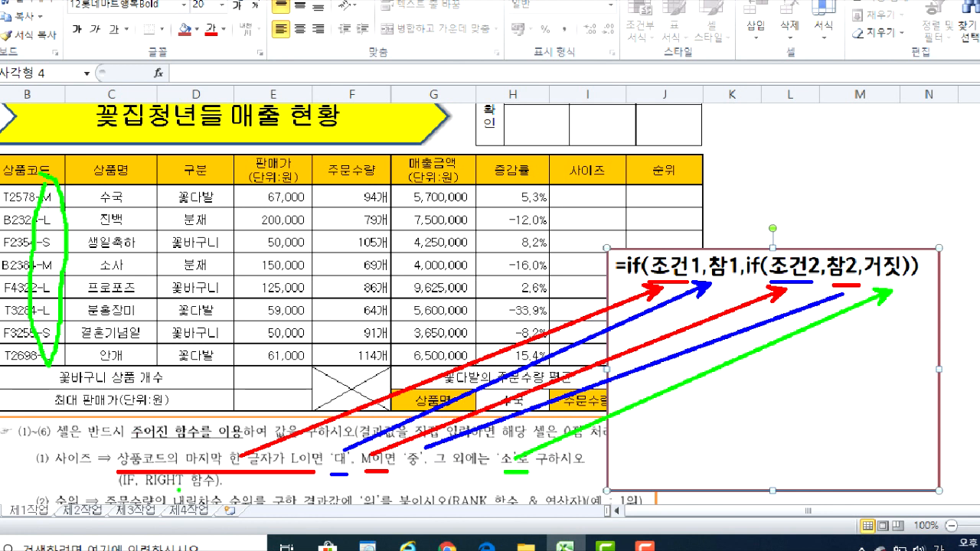
drag(146, 495, 181, 499)
key(Escape)
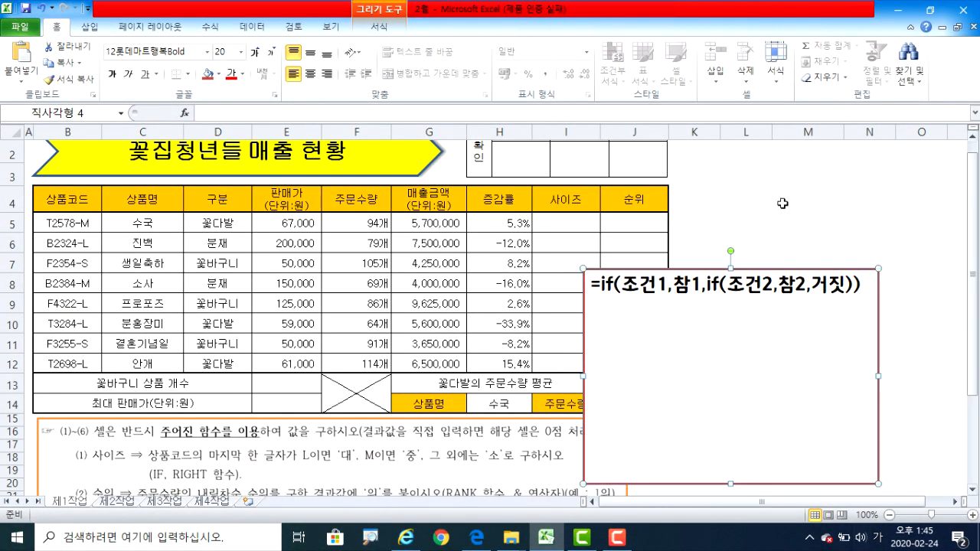
Add the syntax =right(셀,자리수) to the note, leaving one blank line below the if syntax.
click(860, 285)
key(Return)
key(Return)
key(Hangul)
text(=r)
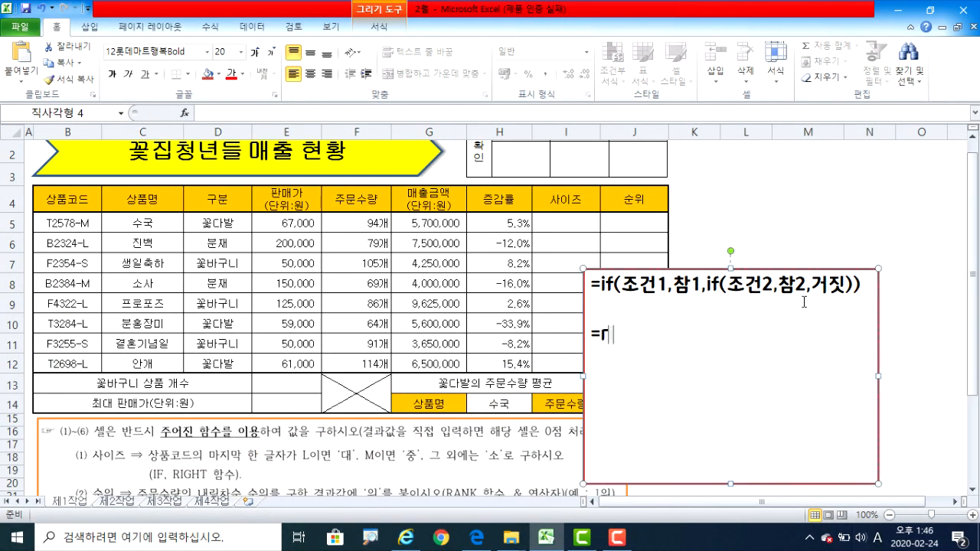
text(ight(t)
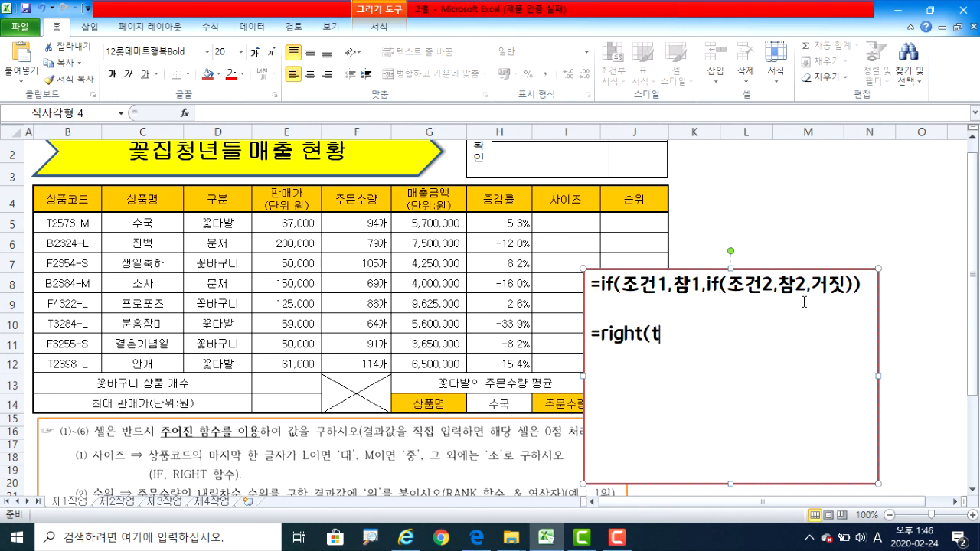
key(BackSpace)
key(Hangul)
text(셀,자리수))
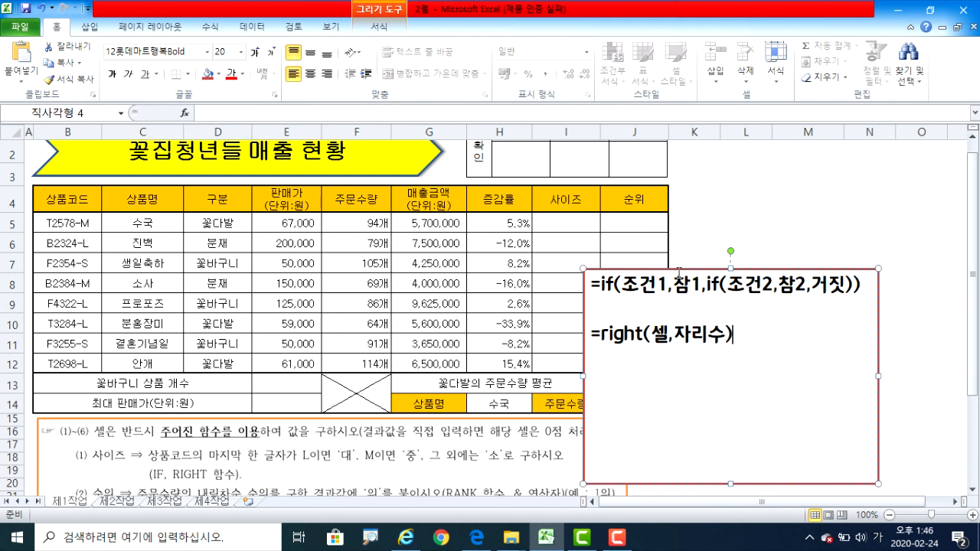
Enter =RIGHT(B5,1) in K5 to extract the last character of the first product code.
click(687, 218)
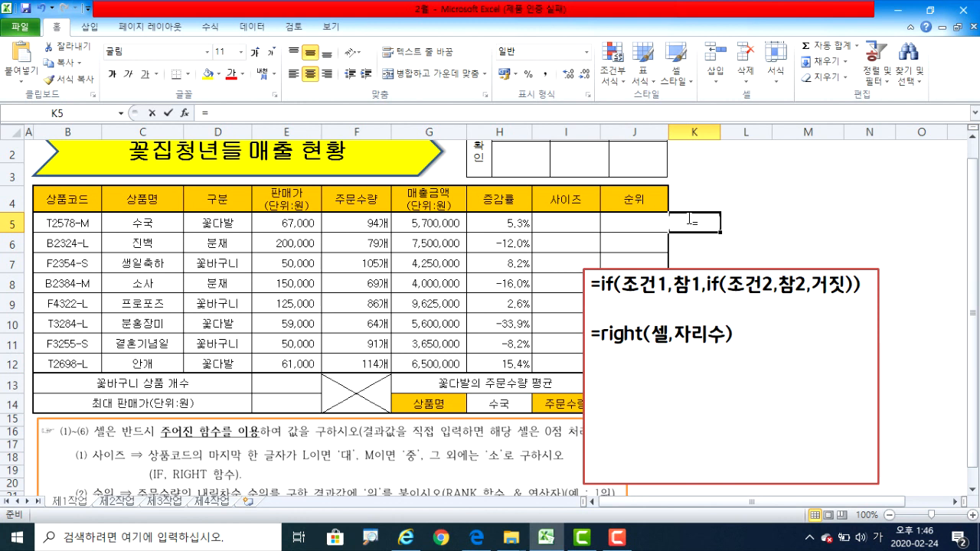
text(=ri)
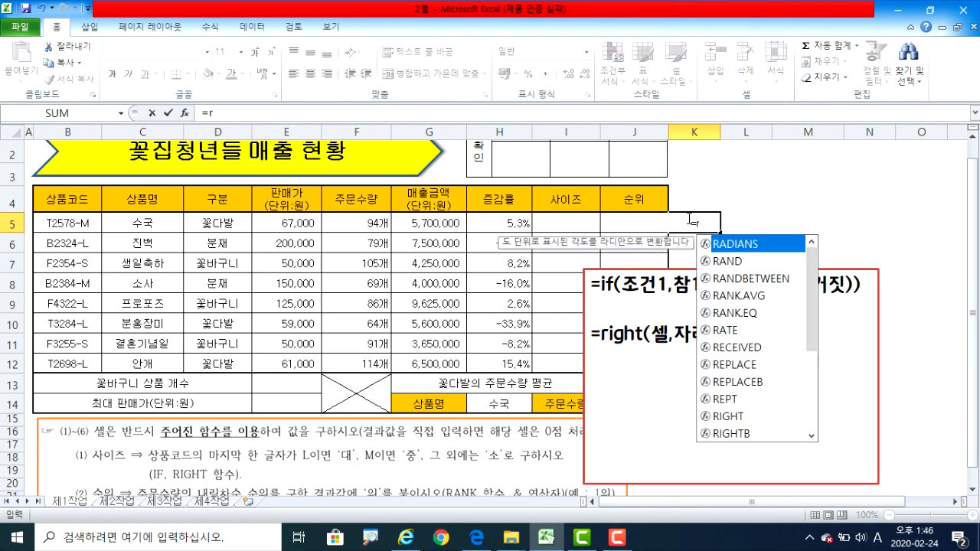
key(Tab)
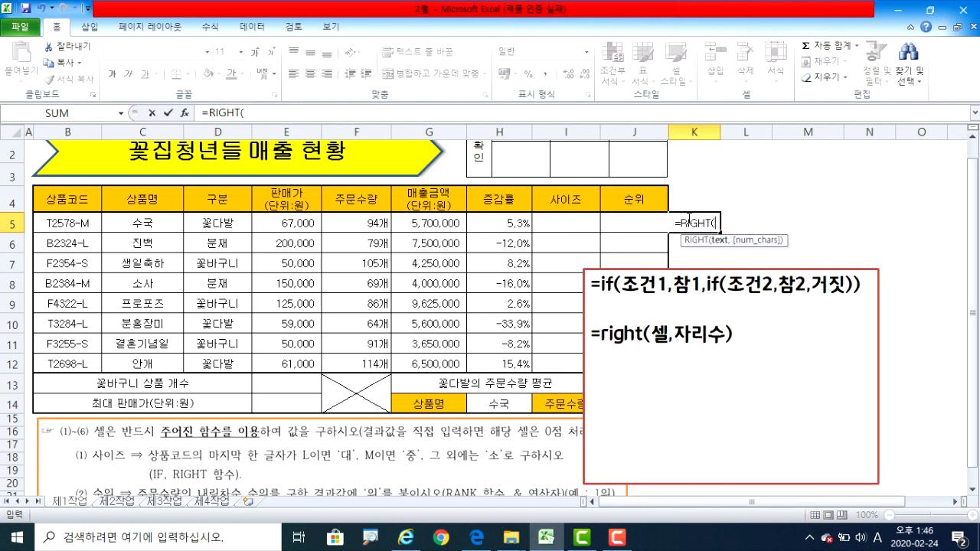
click(77, 222)
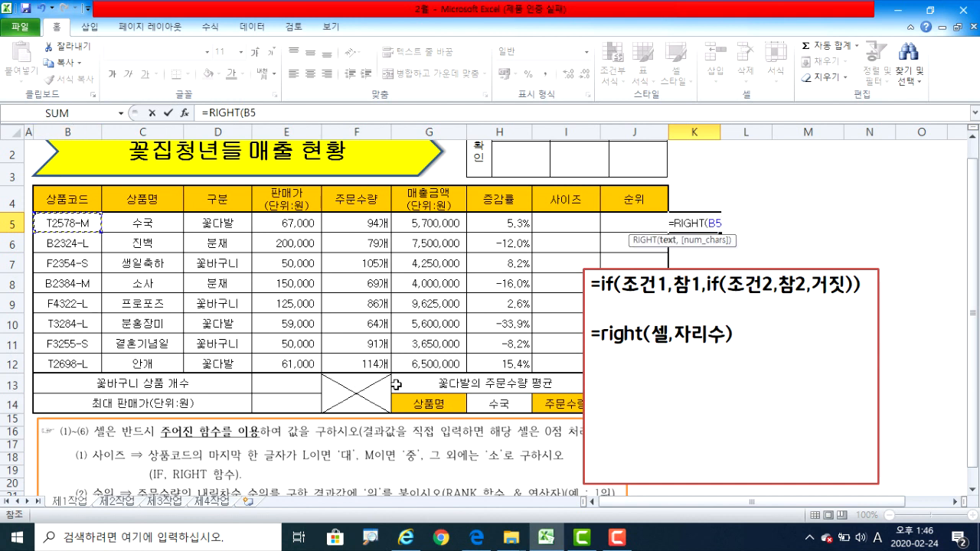
text(,)
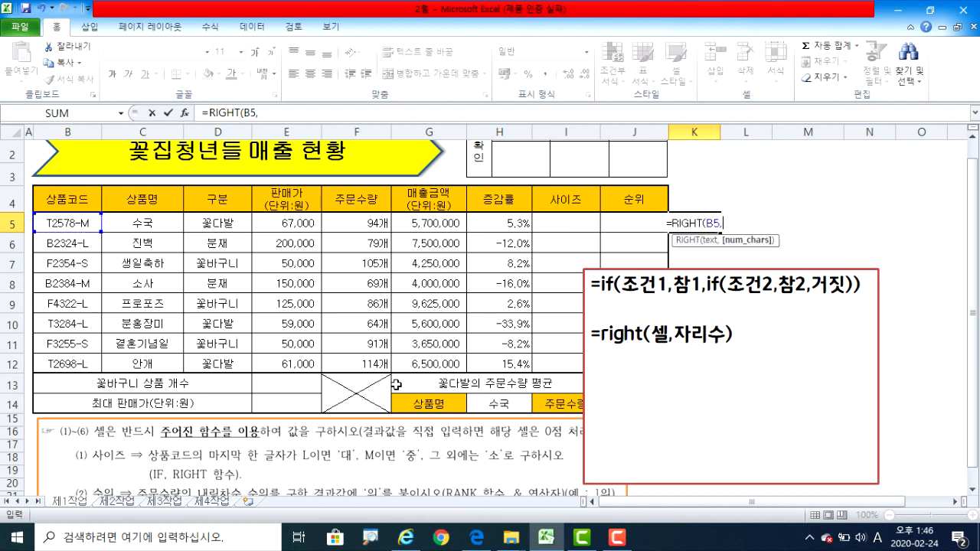
text(1)
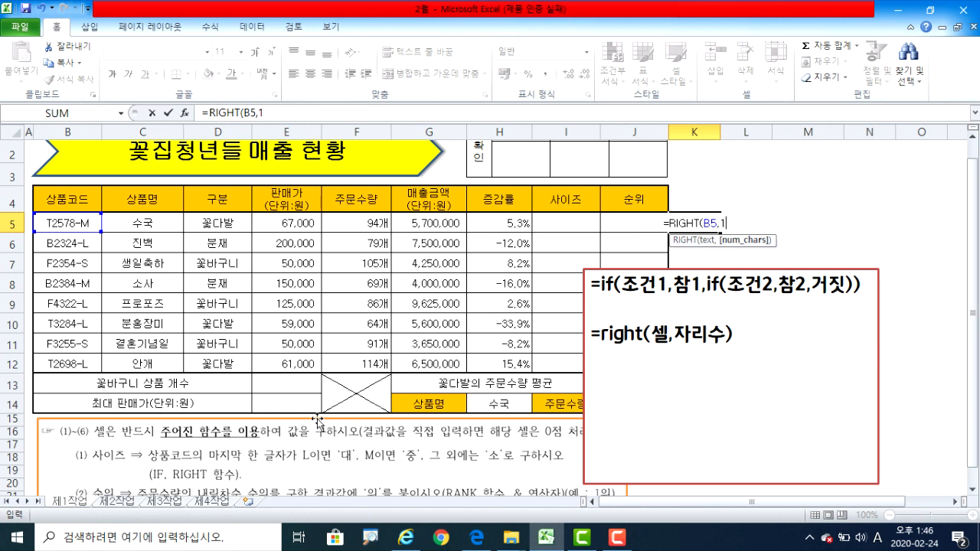
key(Return)
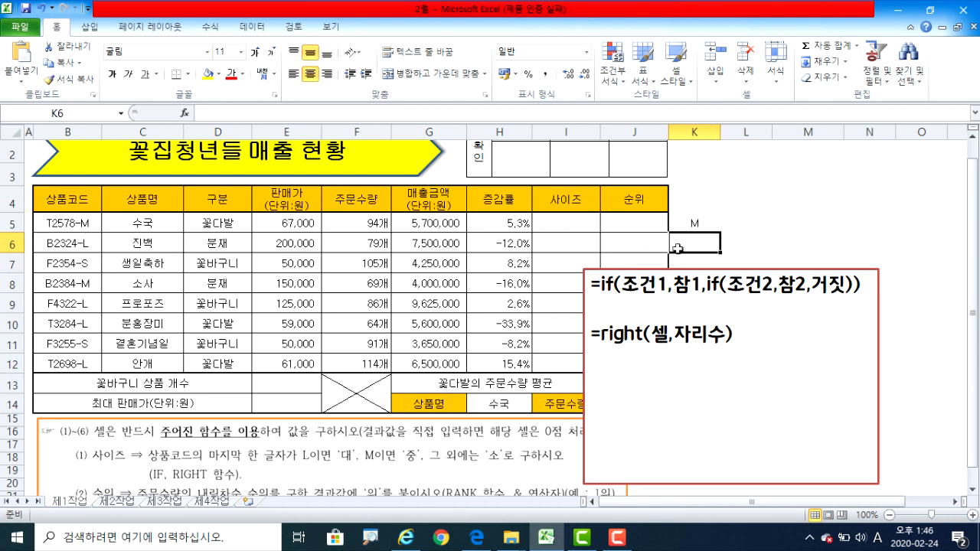
Change the character count in K5's RIGHT formula to 2.
double_click(719, 222)
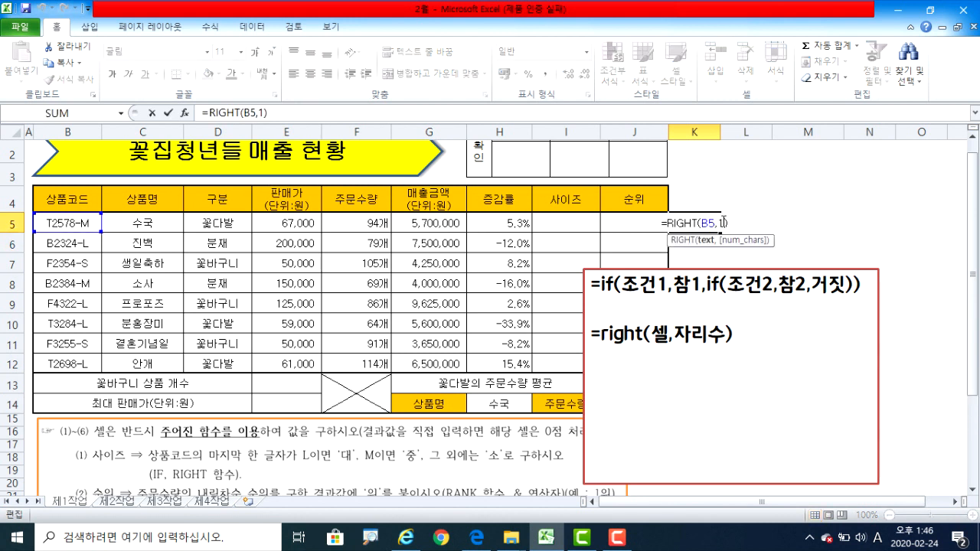
double_click(721, 223)
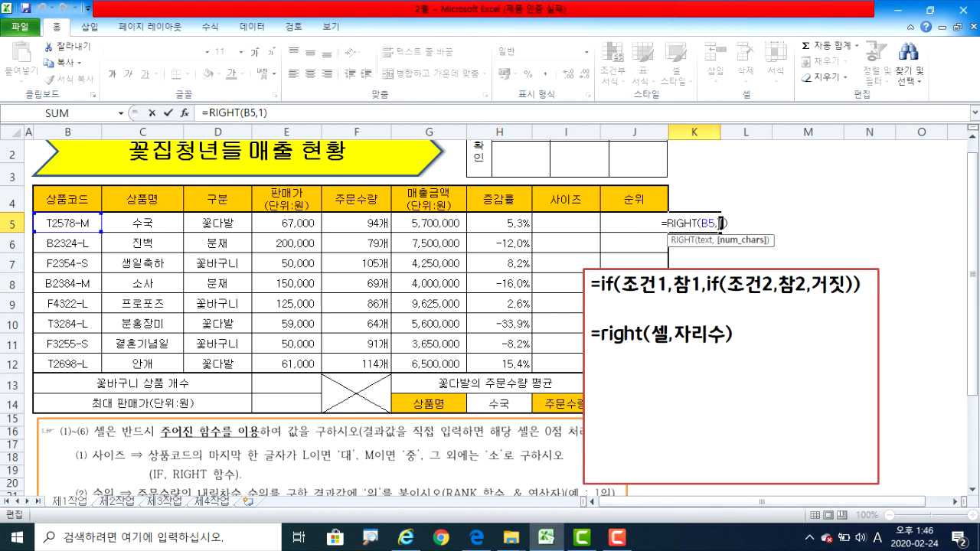
text(2)
key(Return)
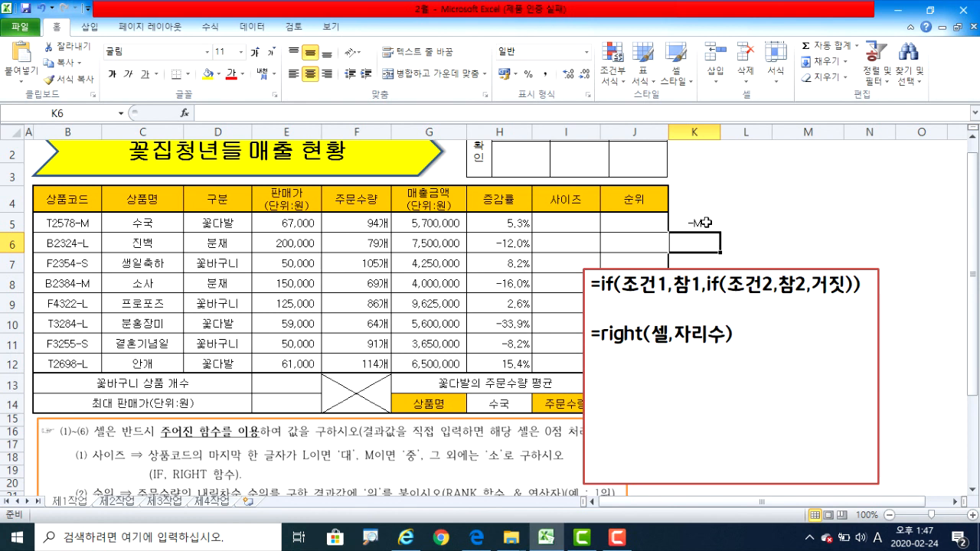
Set the character count in K5's RIGHT formula to 3.
click(699, 223)
double_click(720, 223)
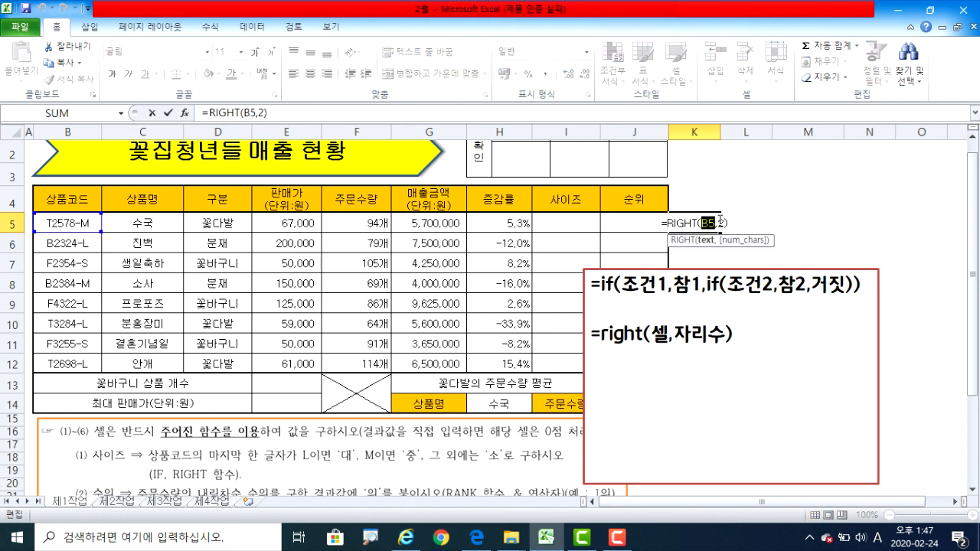
double_click(723, 222)
text(3)
key(Return)
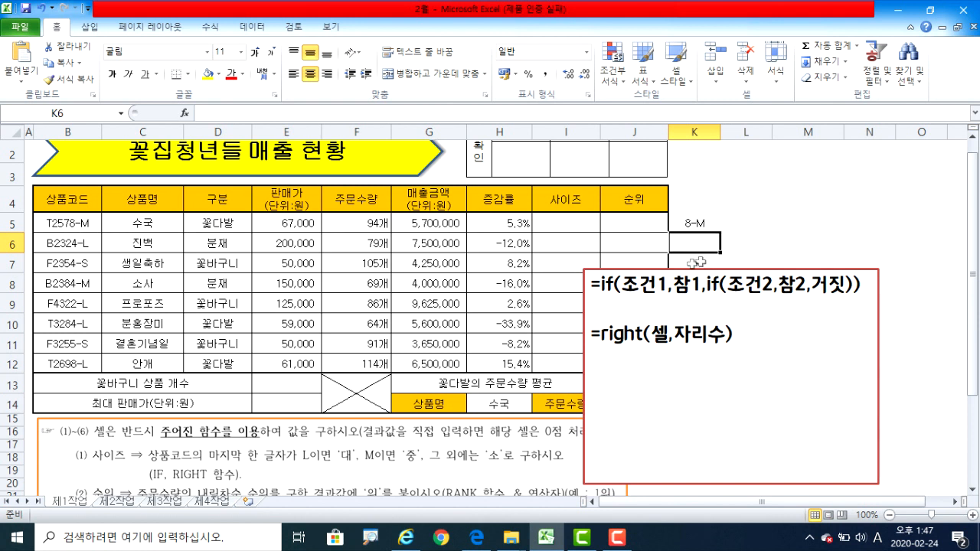
Color right(셀,자리수), 조건1 and 조건2 red in the formula note, and select cell K5.
double_click(609, 334)
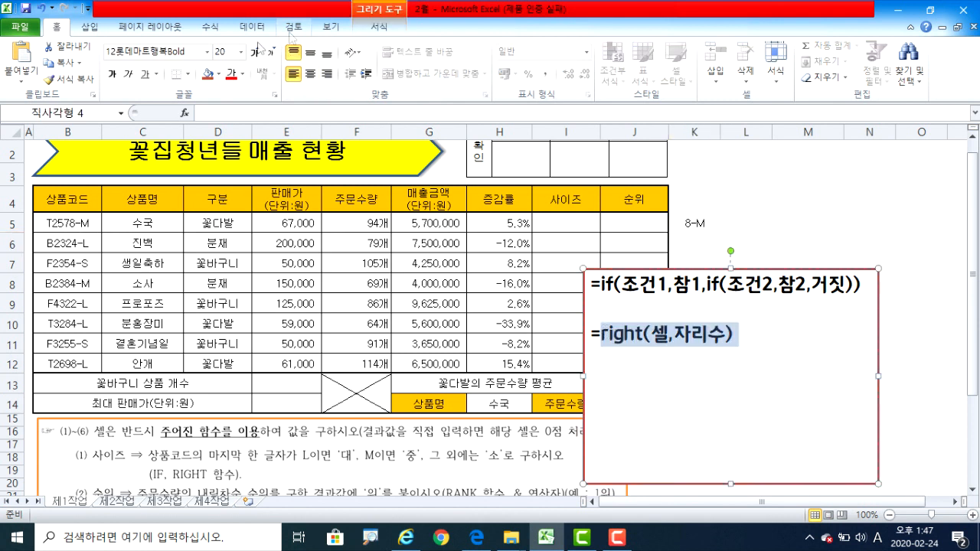
click(230, 74)
drag(622, 287, 666, 286)
click(230, 74)
drag(729, 285, 774, 285)
click(229, 73)
click(694, 221)
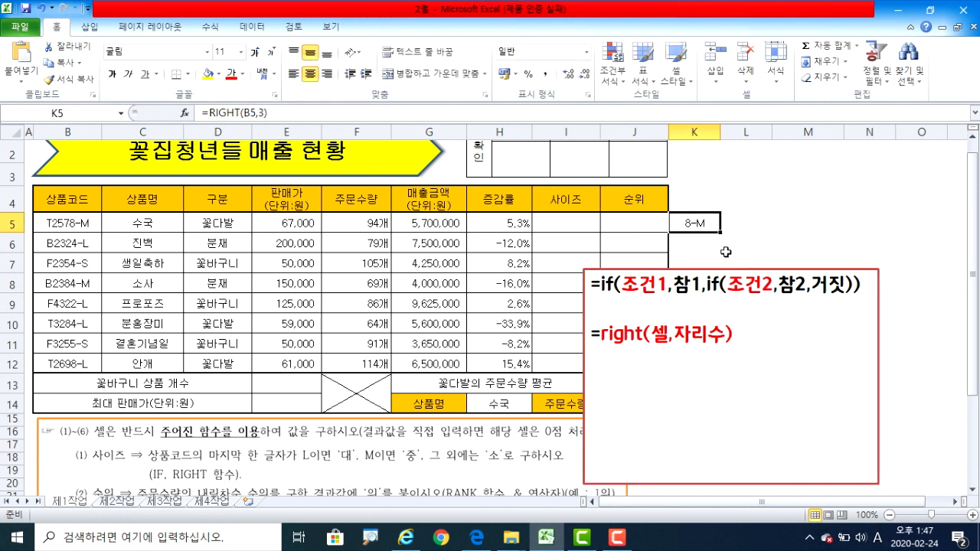
Clear the test formula in K5 and move the formula note up and away from the 사이즈 column.
click(638, 273)
key(Delete)
click(638, 274)
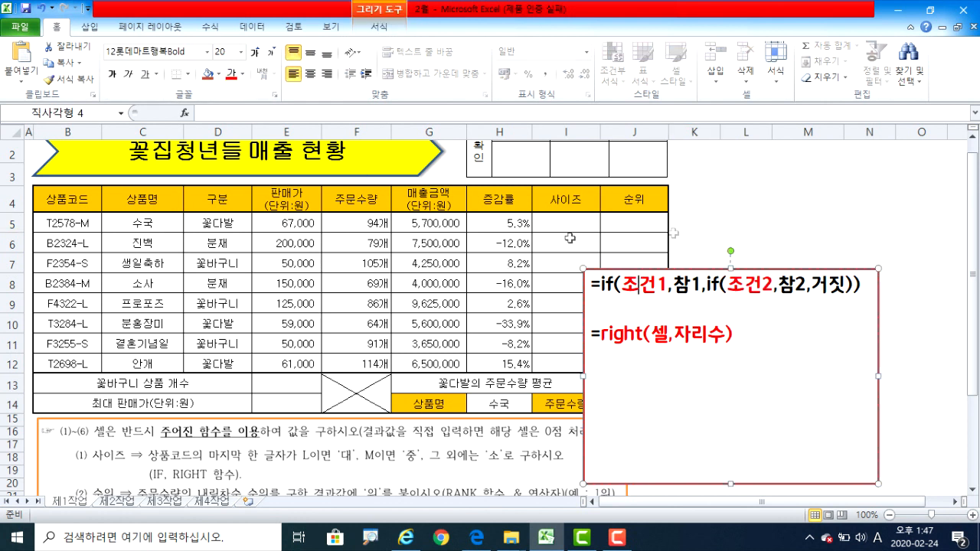
drag(614, 269, 683, 234)
Start the 사이즈 formula in I5 as =if(RIGHT(B5,1, referencing the first product code and one character.
click(586, 223)
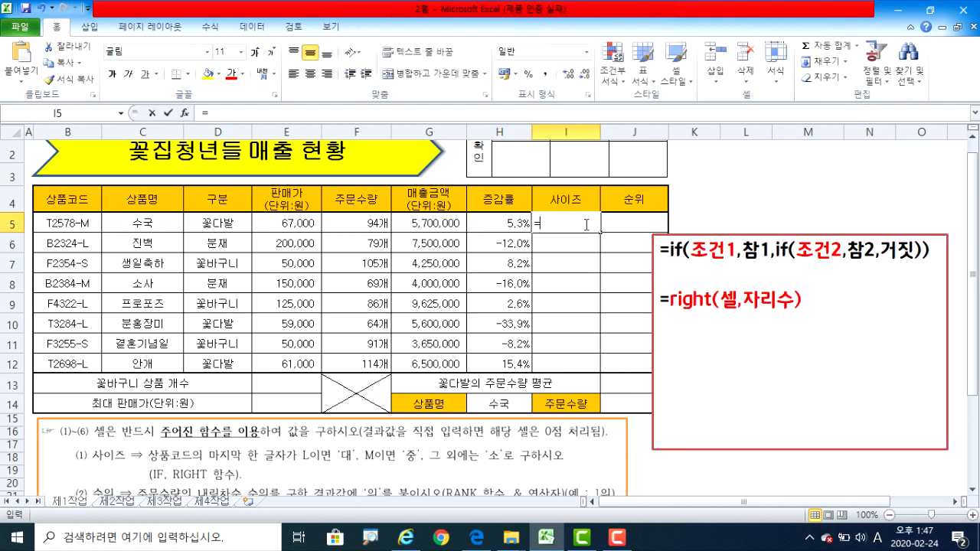
text(=i)
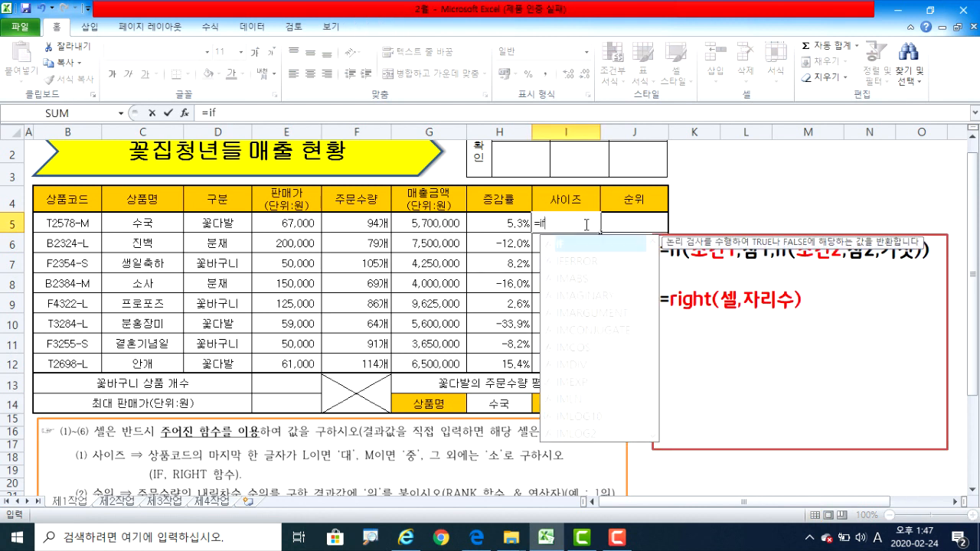
text(f()
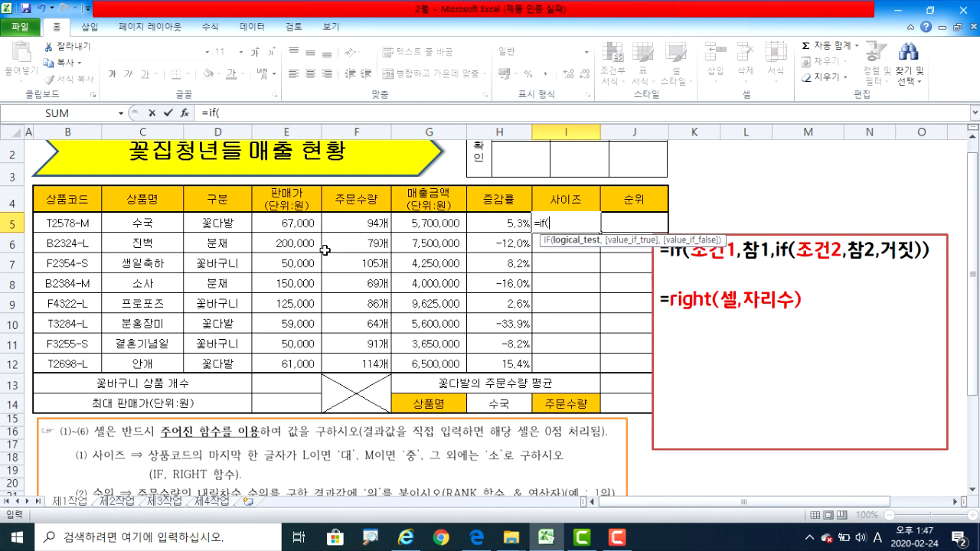
text(ri)
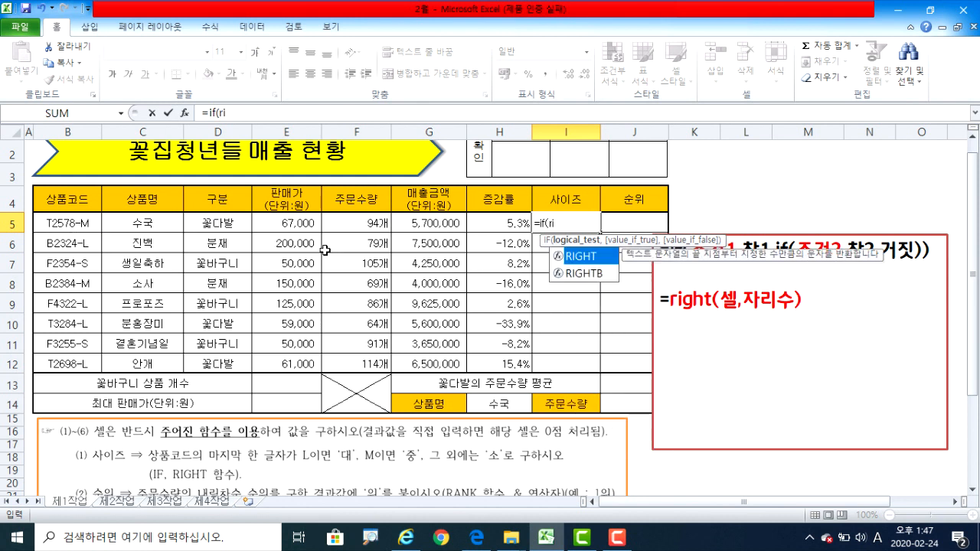
key(Tab)
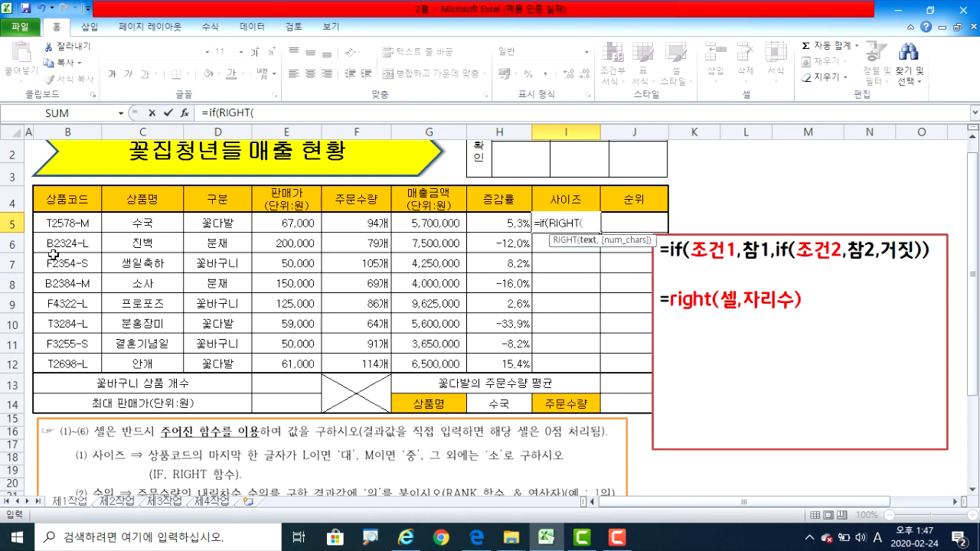
click(67, 224)
text(,1)
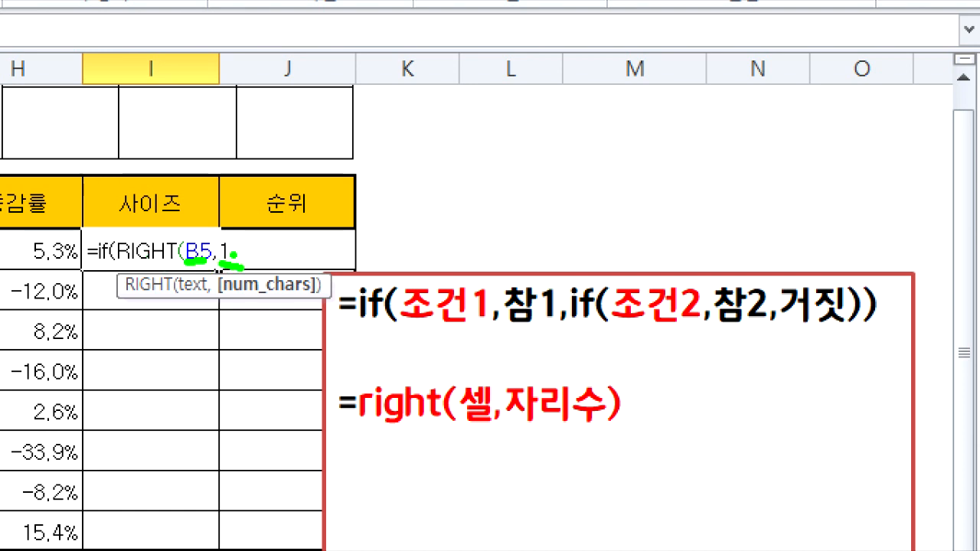
Extend I5's formula to test RIGHT(B5,1)="L", and mark that test on screen as 조건1 with a red underline and arrow.
key(r)
drag(234, 240, 238, 259)
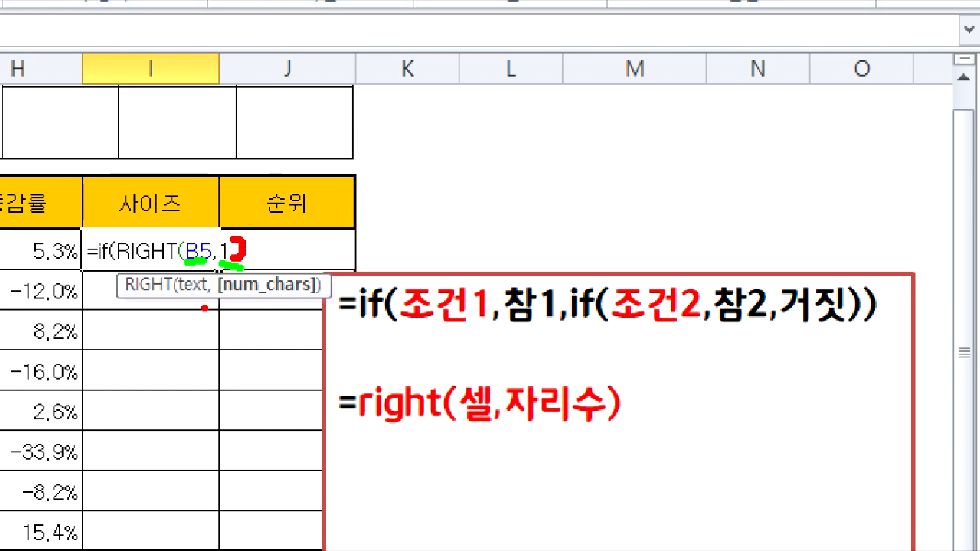
key(Escape)
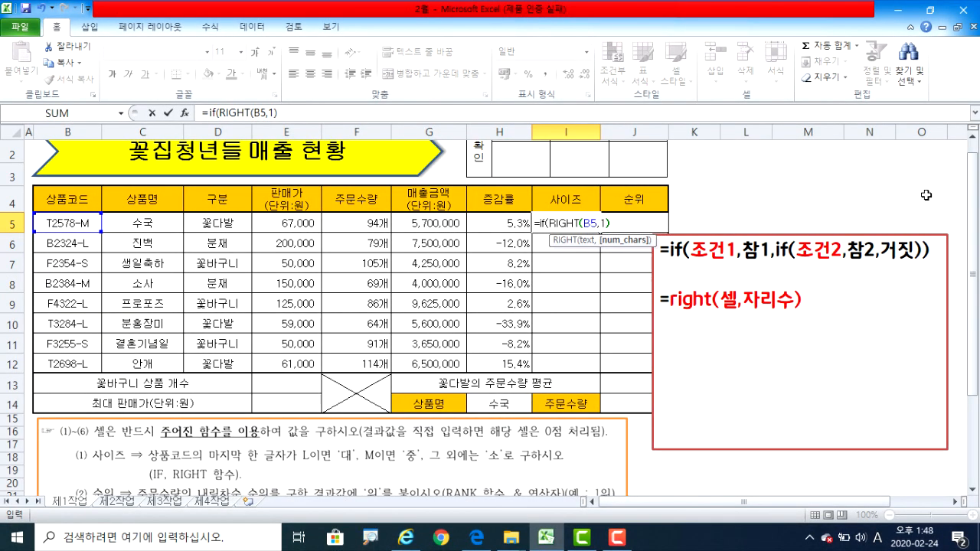
key(ctrl+1)
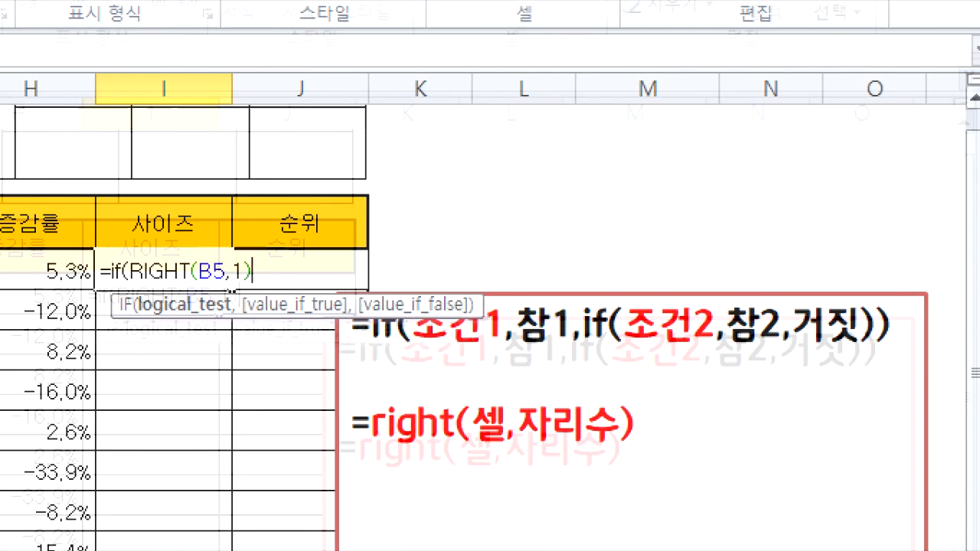
click(225, 271)
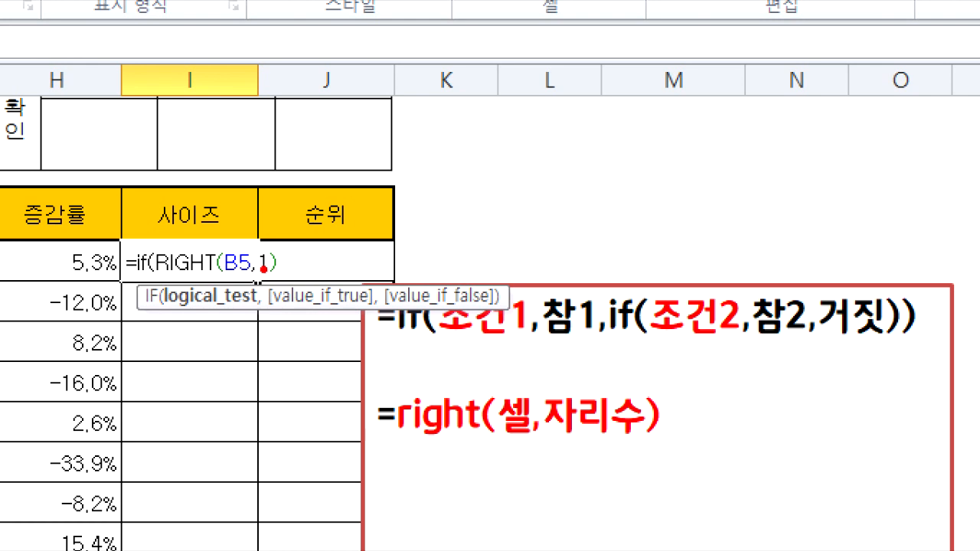
drag(165, 278, 266, 278)
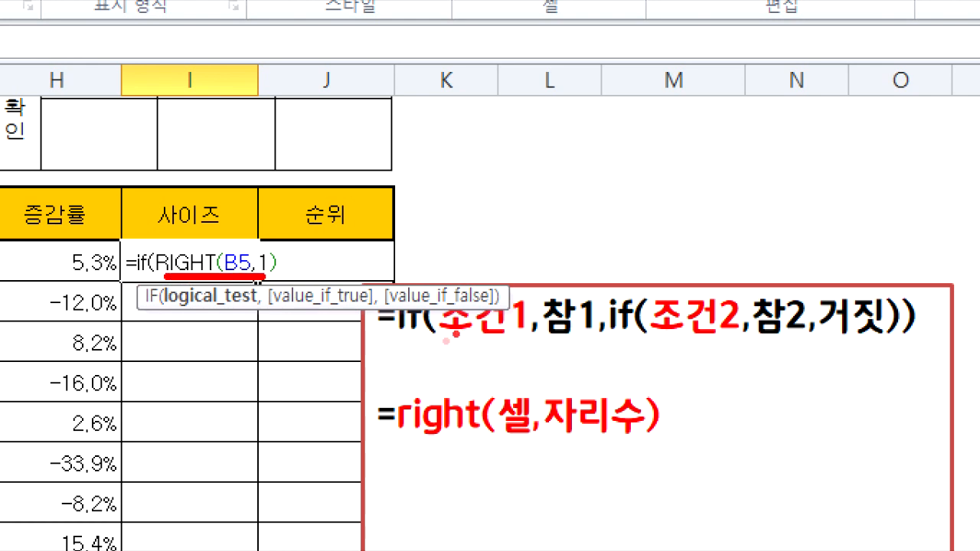
key(Escape)
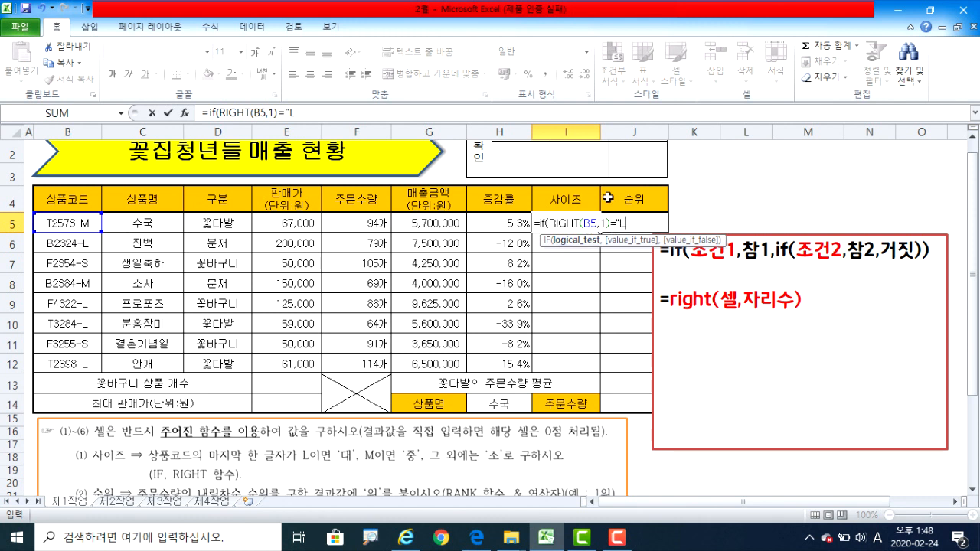
key(ctrl+1)
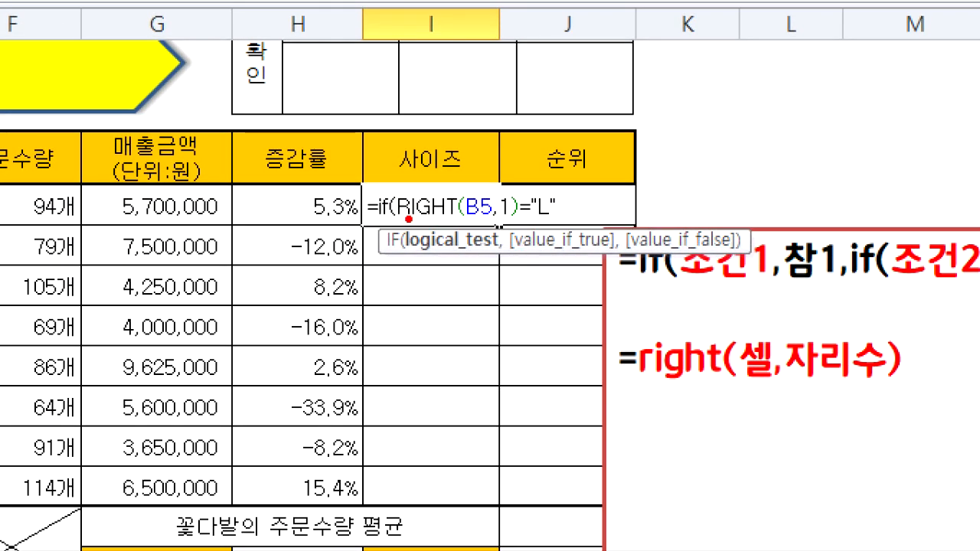
drag(403, 220, 568, 222)
mouse_move(674, 289)
mouse_down()
mouse_move(726, 290)
mouse_move(536, 251)
mouse_move(487, 228)
mouse_up()
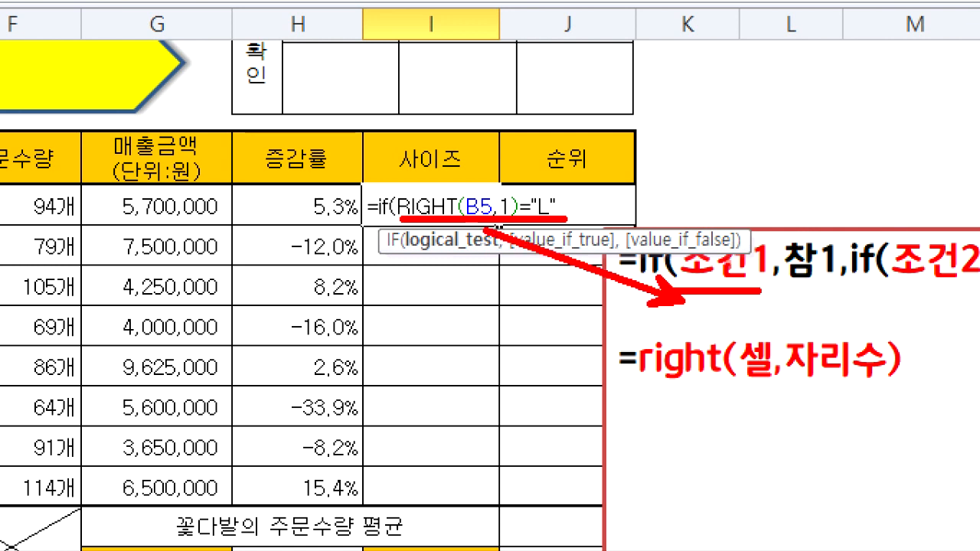
key(Escape)
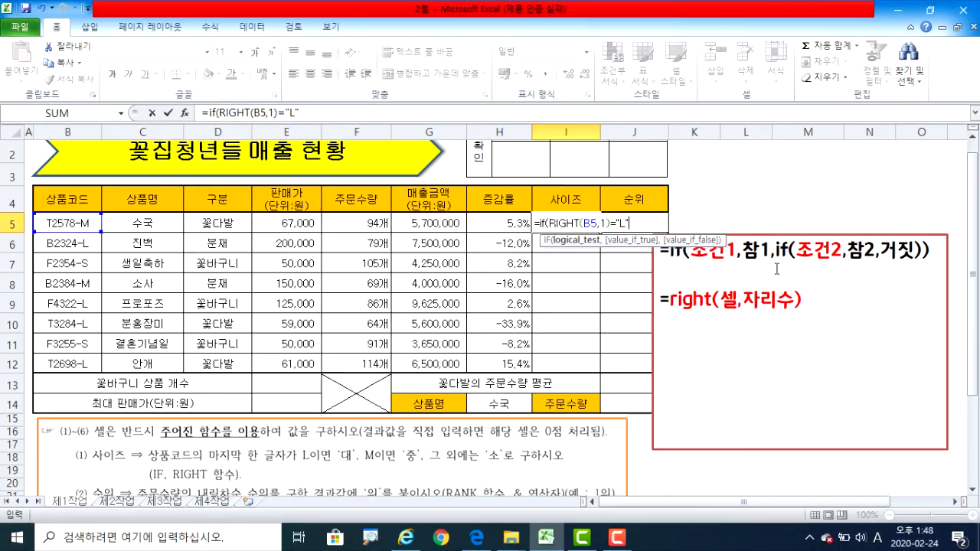
Add "대" as the value-if-true argument in I5's formula, followed by a comma.
text(,)
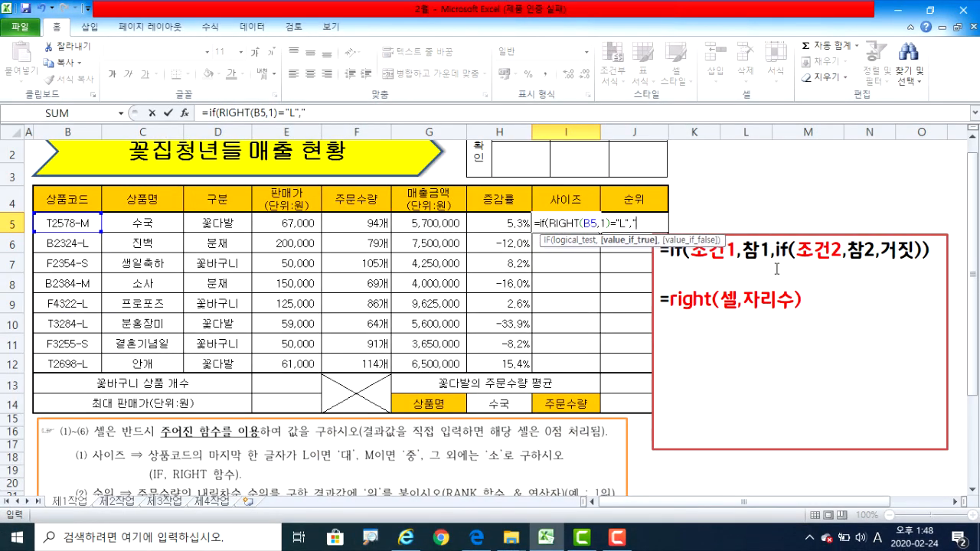
text("eo)
text(대)
text(",)
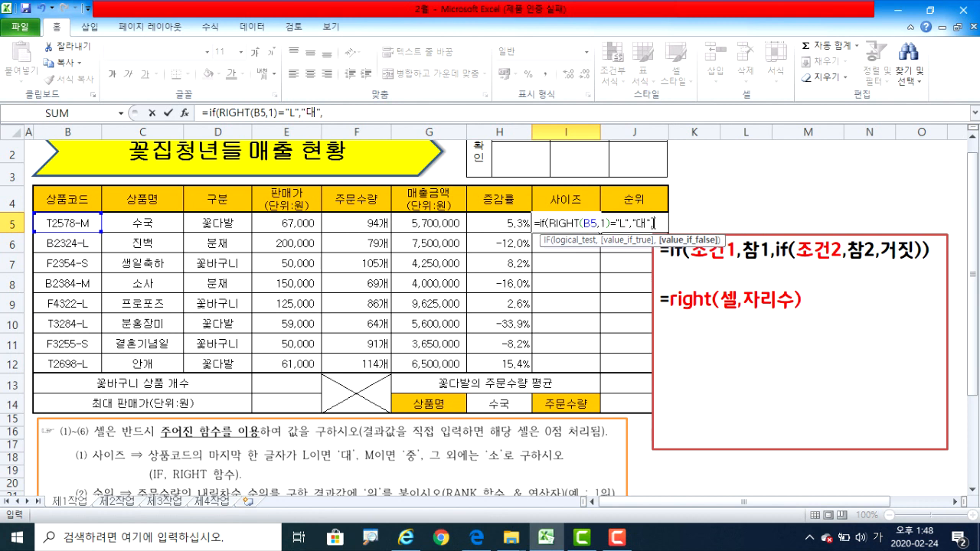
Copy the if(RIGHT(B5,1)="L","대" portion of I5's formula and paste it at the end as the nested IF.
drag(645, 220, 544, 221)
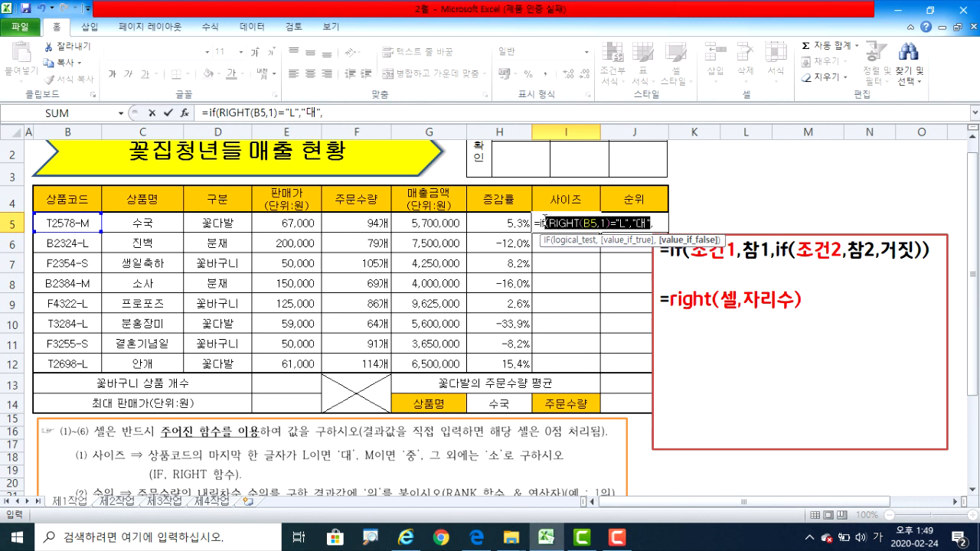
right_click(571, 222)
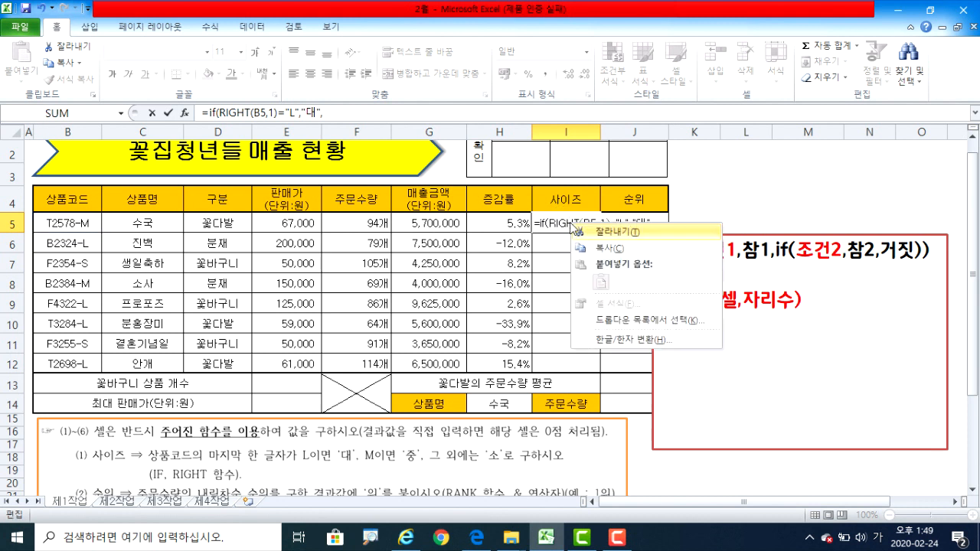
click(588, 251)
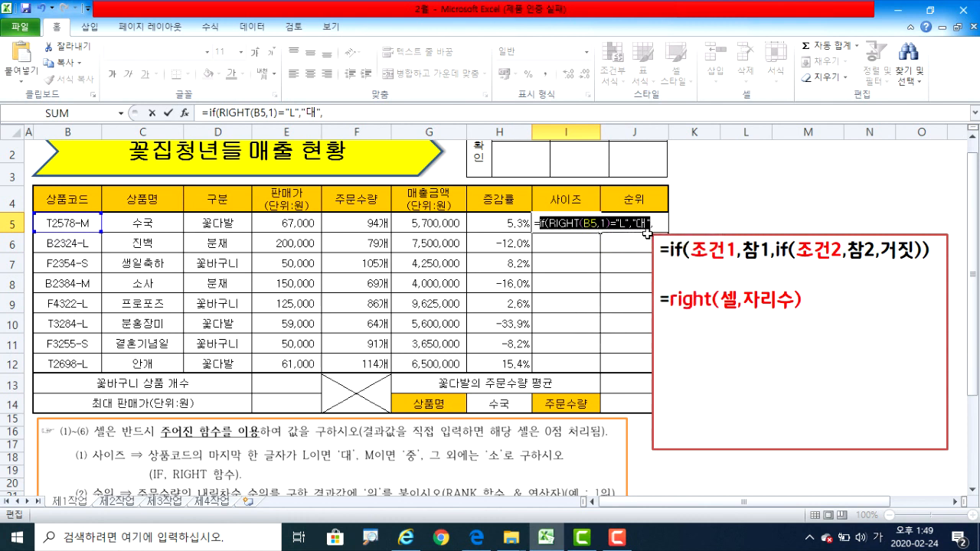
shift+click(655, 223)
click(656, 223)
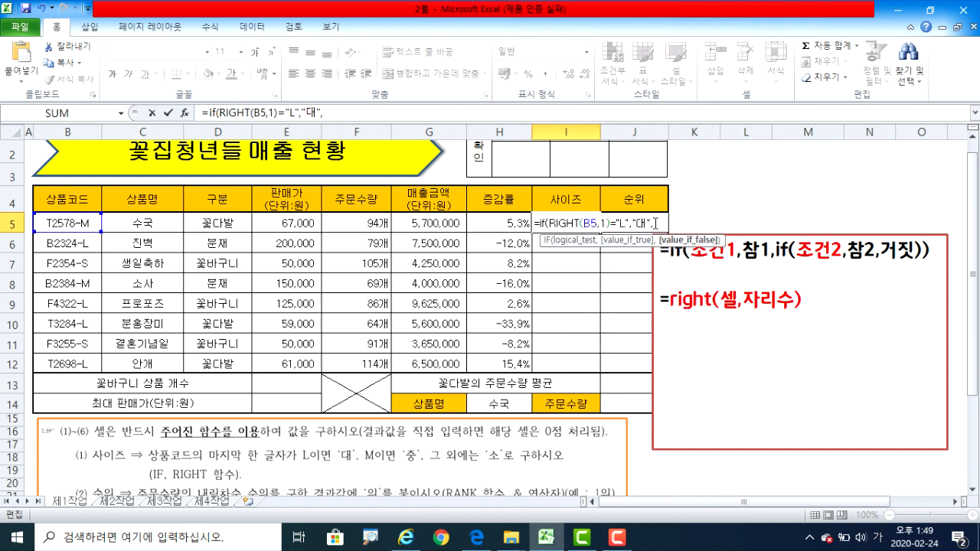
right_click(655, 223)
click(684, 283)
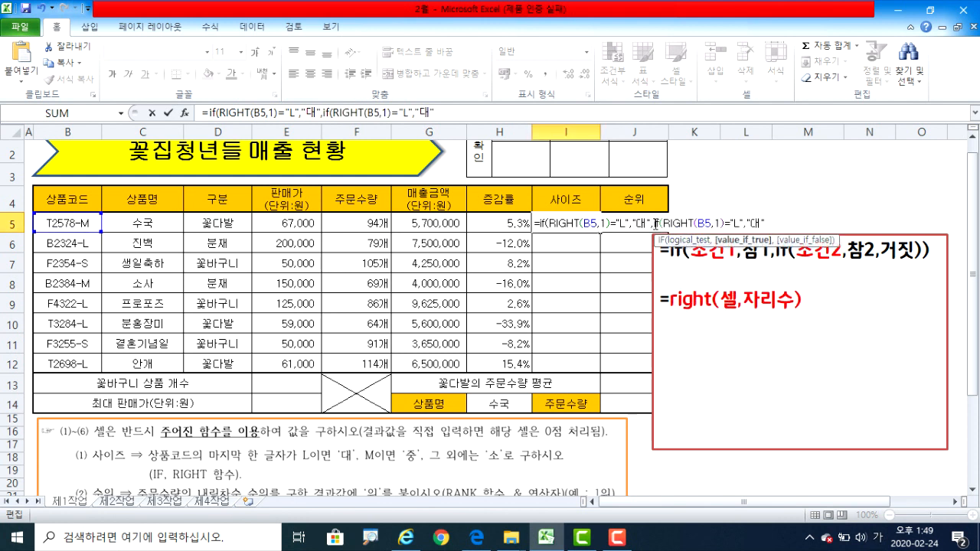
Change the nested IF to test for "M" and return "중", otherwise "소", and close both IF functions.
double_click(736, 223)
text(M)
drag(762, 224, 753, 223)
text(wn)
key(BackSpace)
key(BackSpace)
key(Hangul)
text(중")
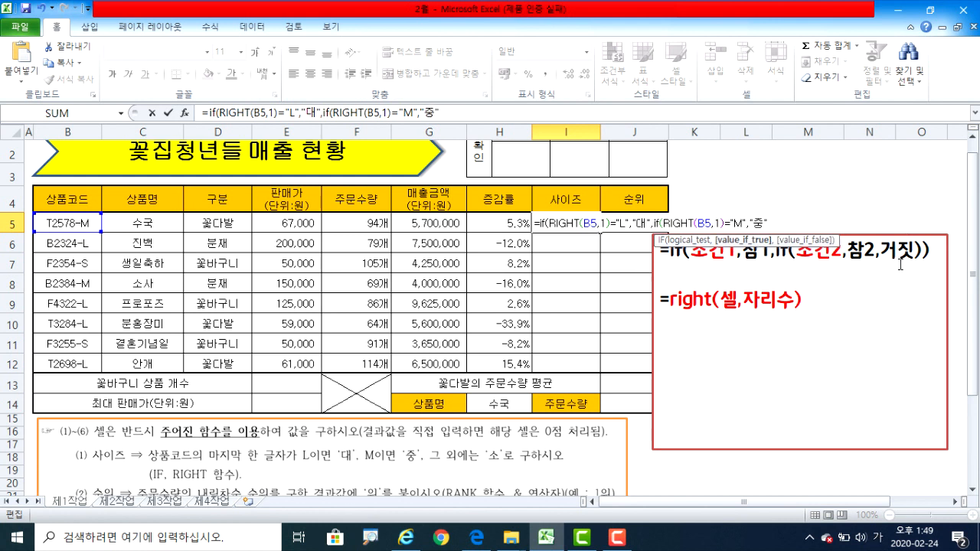
text(,)
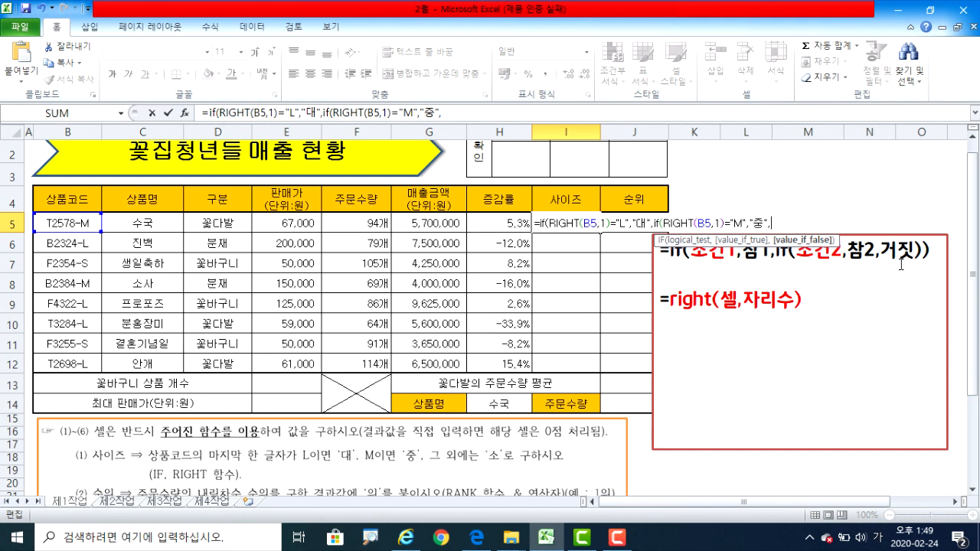
text("소")))
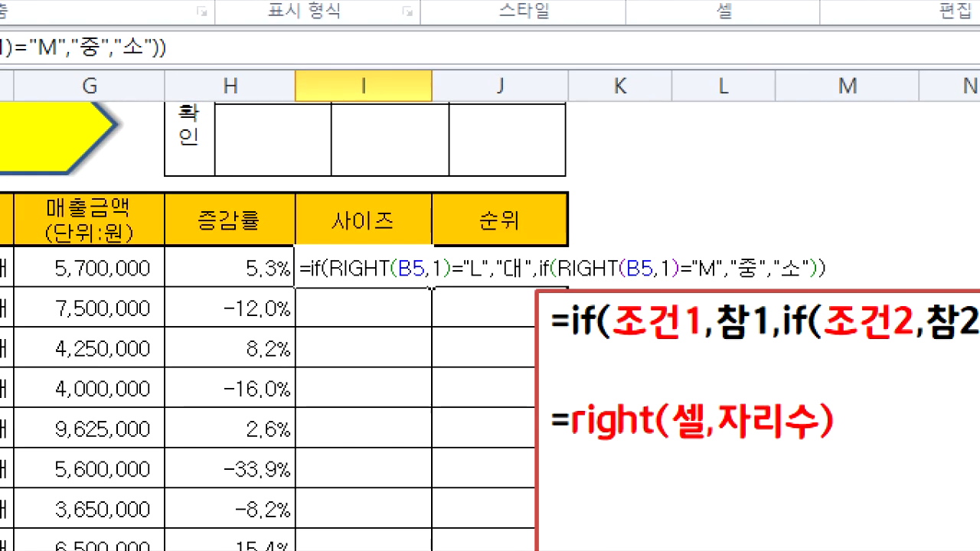
Underline the conditions and result values of the completed formula on screen, and enter the formula in I5.
drag(335, 281, 442, 290)
drag(483, 285, 484, 282)
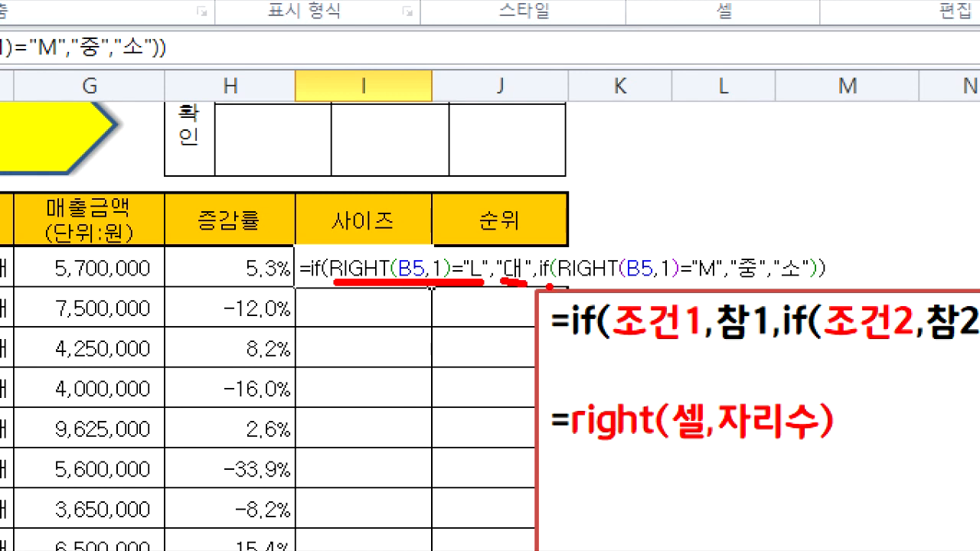
drag(556, 288, 708, 285)
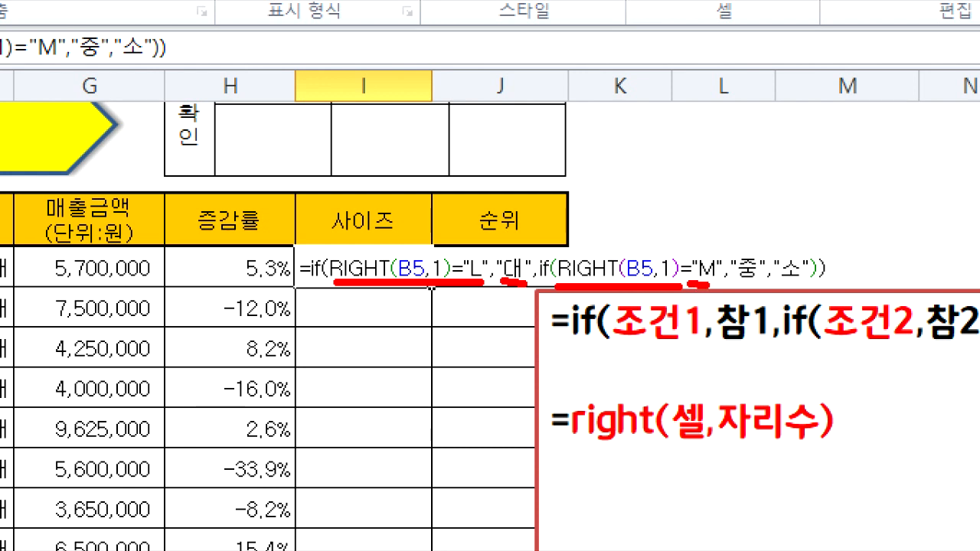
key(ctrl+z)
drag(745, 288, 800, 290)
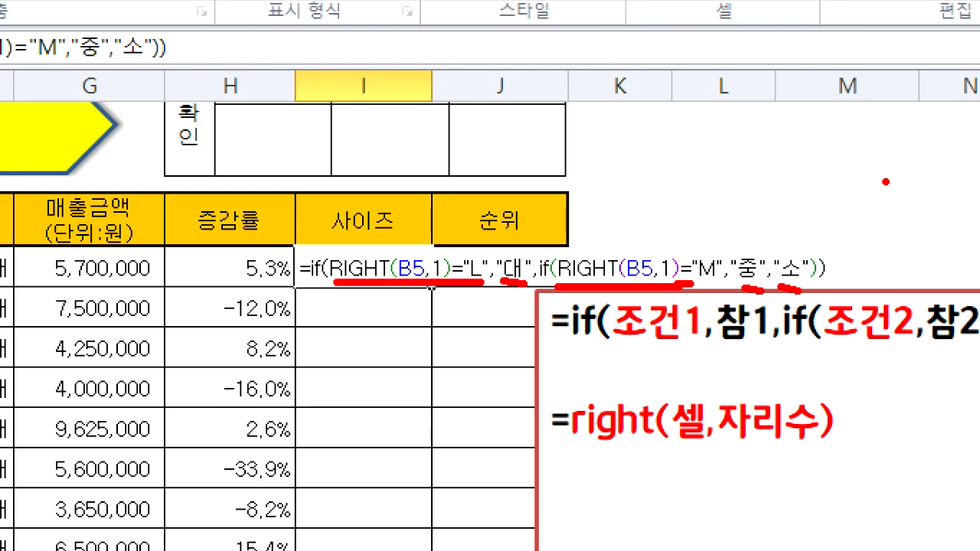
key(Escape)
key(Return)
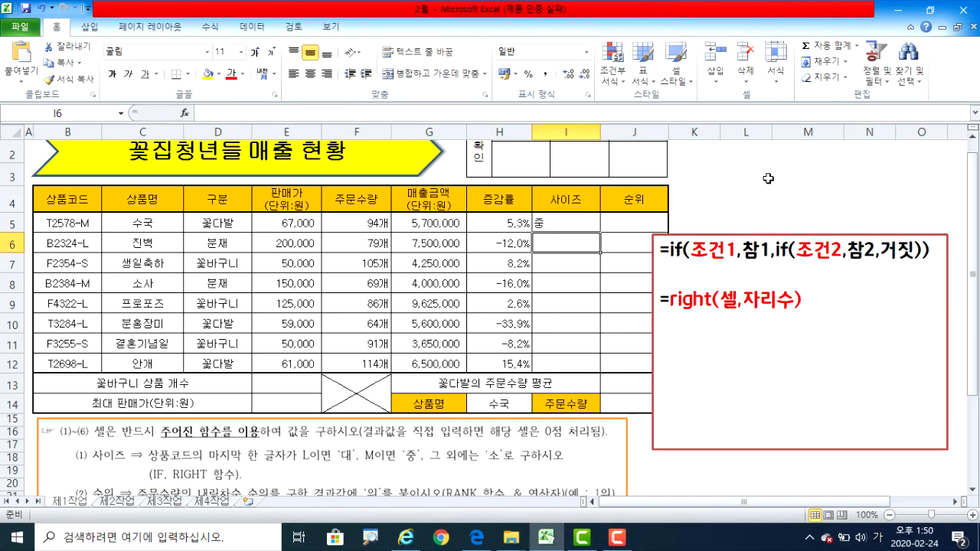
Fill I5's formula down through I12 without formatting, and center the 사이즈 values horizontally.
click(573, 223)
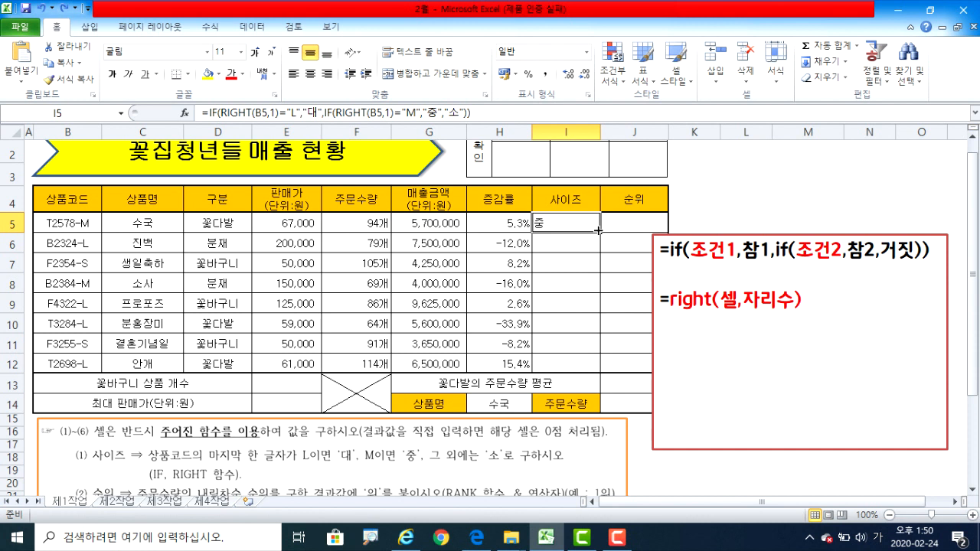
drag(599, 231, 601, 377)
click(645, 240)
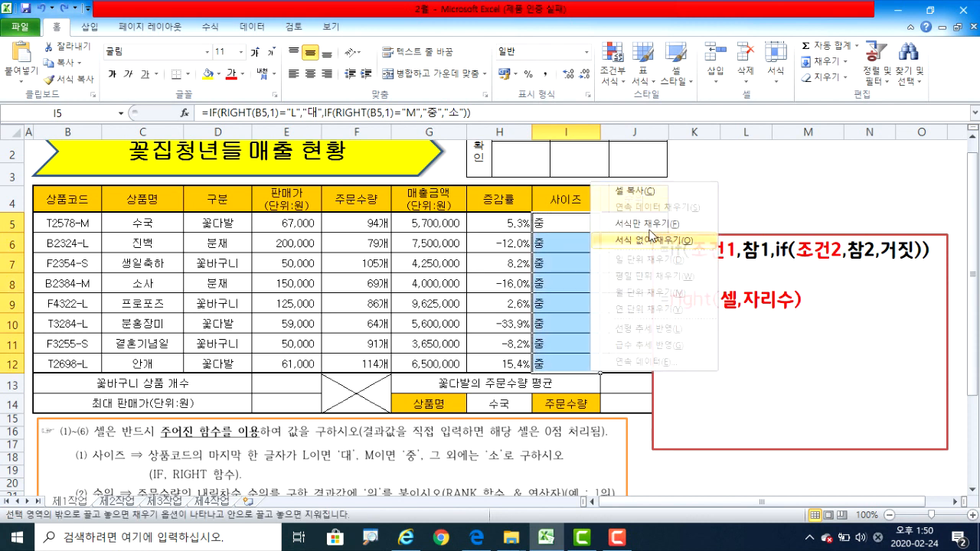
click(311, 74)
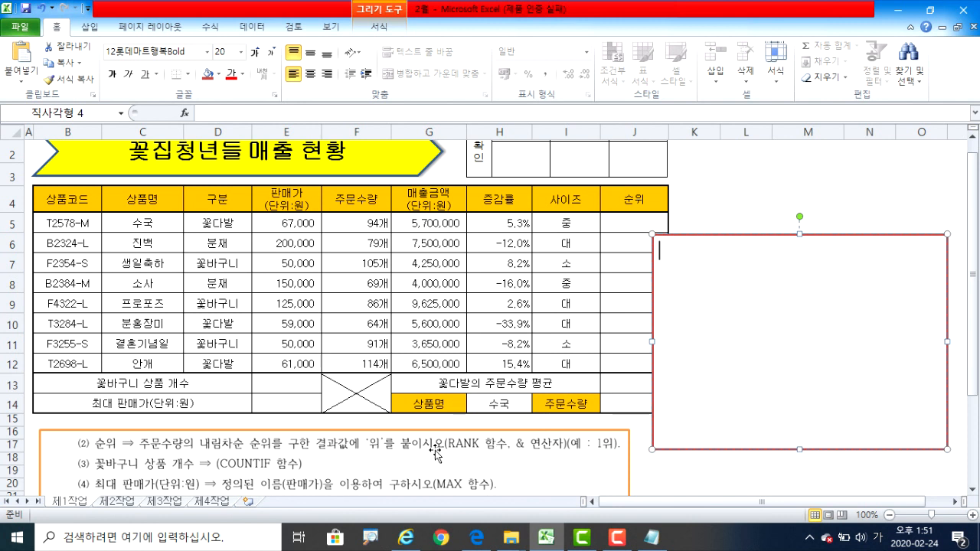
Write the RANK syntax =rank(내점수,전체점수범위) in the empty note box.
click(615, 220)
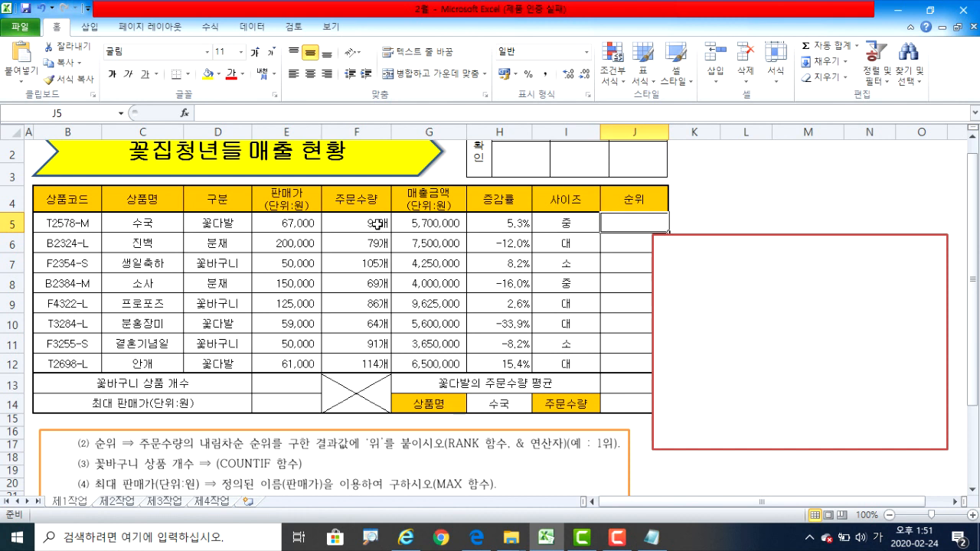
click(719, 275)
text(=rank(s)
key(BackSpace)
key(Hangul)
text(내점수,)
text(전체점수범우)
text(ㅣ))
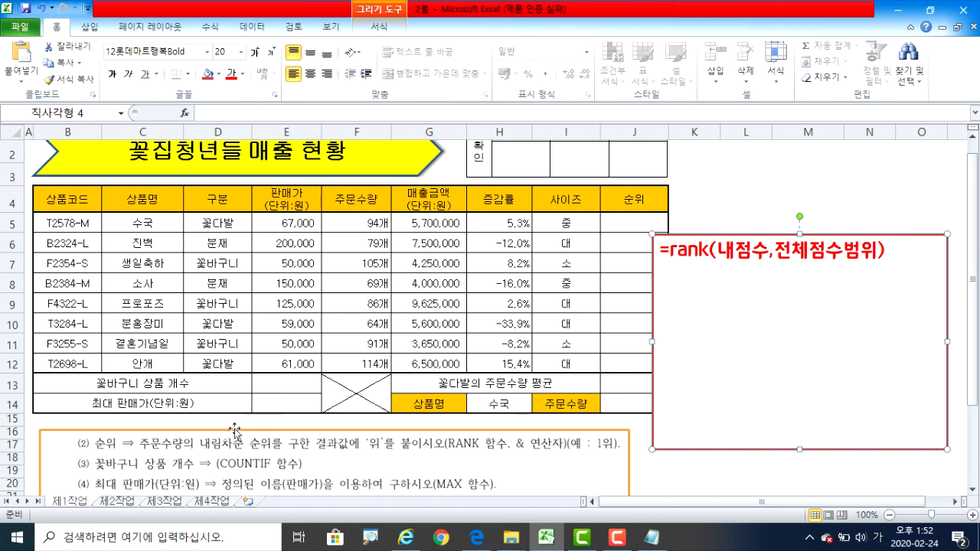
Reword the note's RANK syntax to =rank(내주문수량,전체주문수량범위), and place the widened note box clear of the 순위 column.
drag(735, 253, 763, 260)
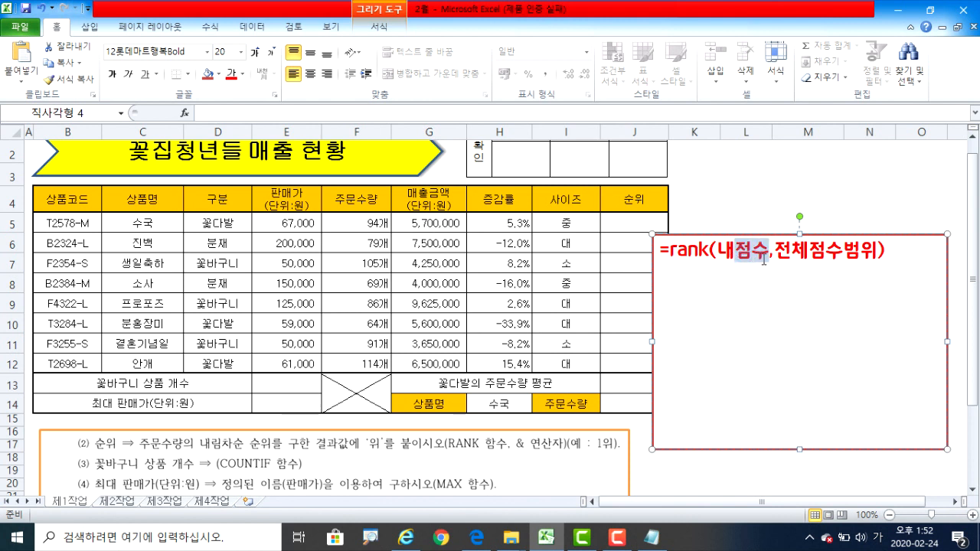
text(주문수량)
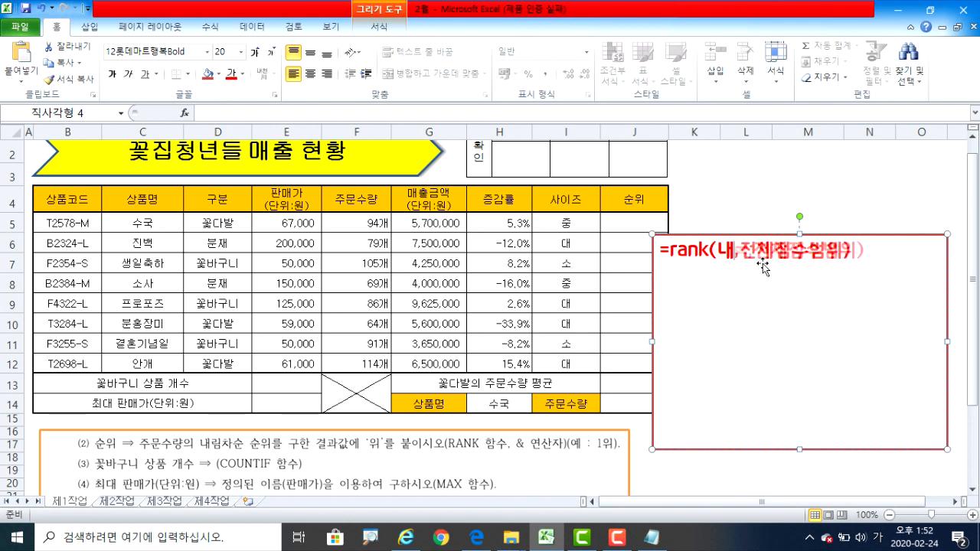
drag(844, 258, 872, 260)
text(주문수량)
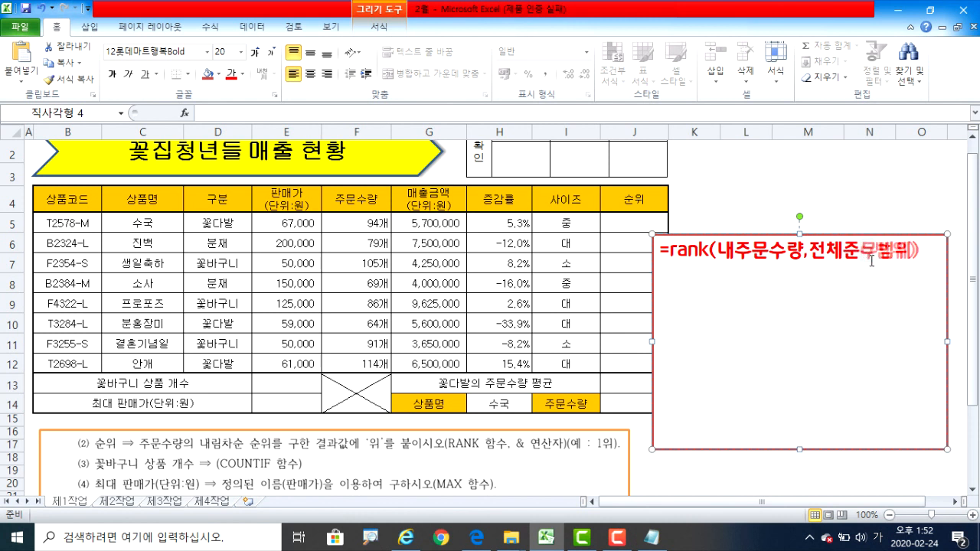
drag(652, 342, 625, 342)
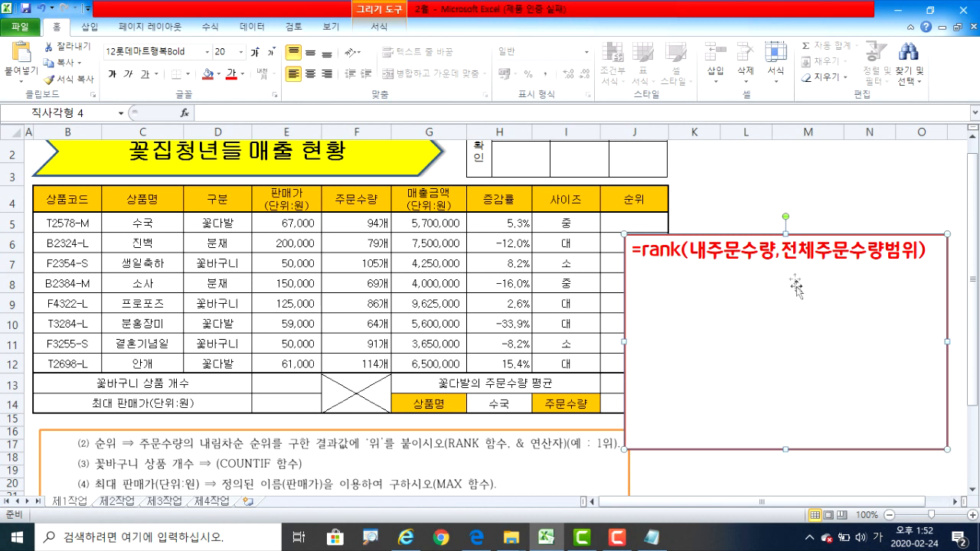
drag(668, 240, 714, 239)
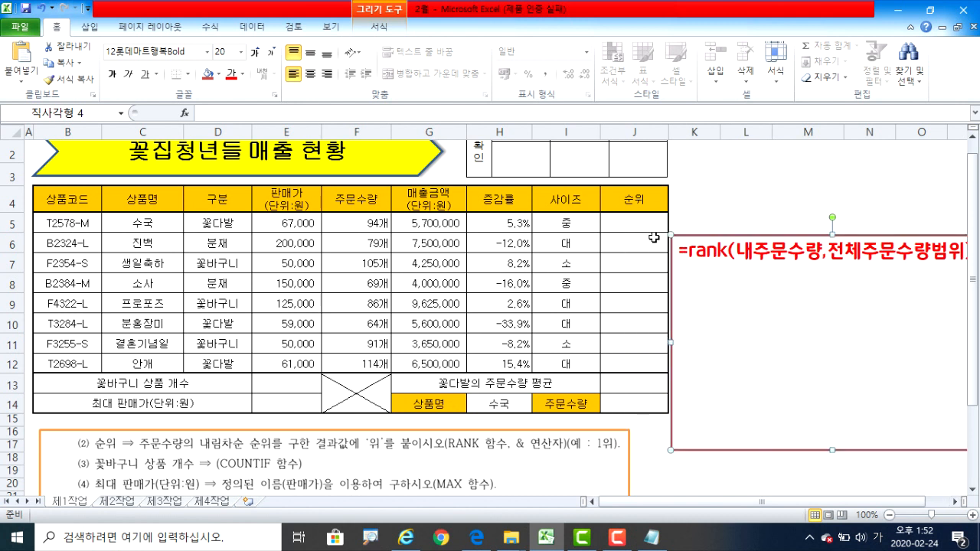
Enter =RANK(F5,F5:F12) in J5, underlining the function name and both arguments on screen.
click(634, 221)
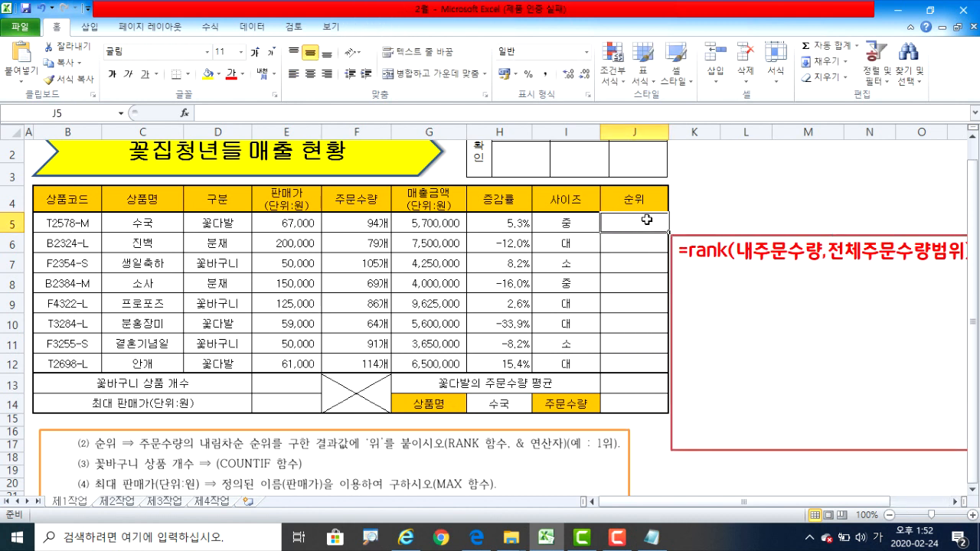
text(=r)
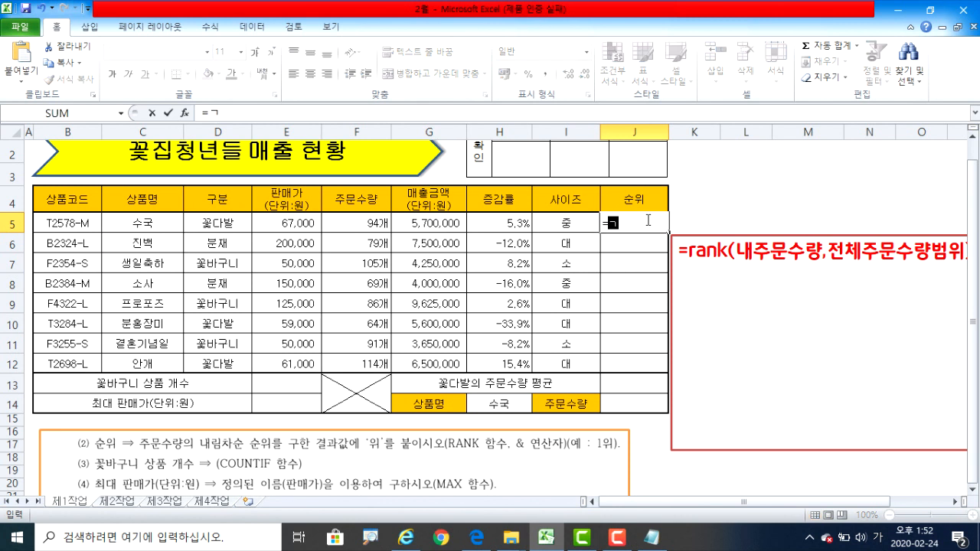
text(ank()
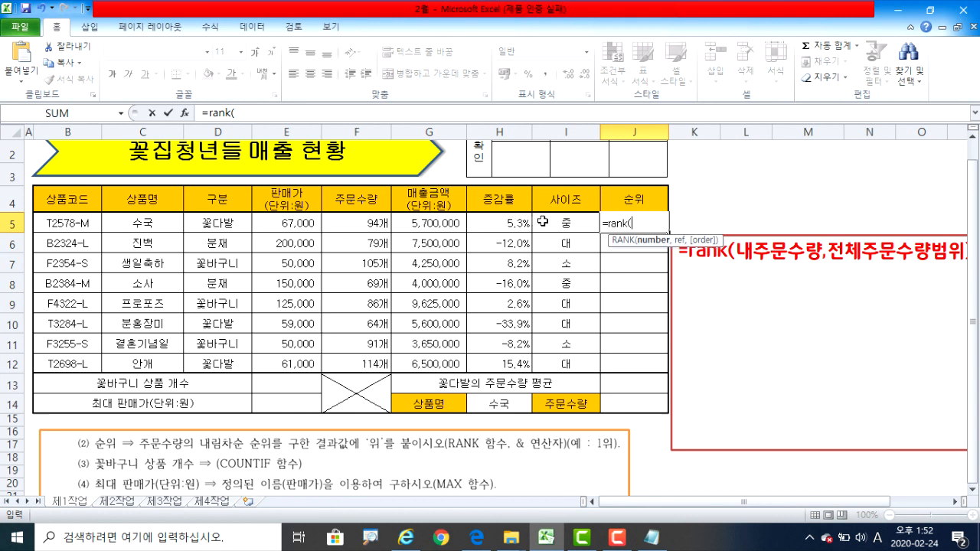
click(376, 218)
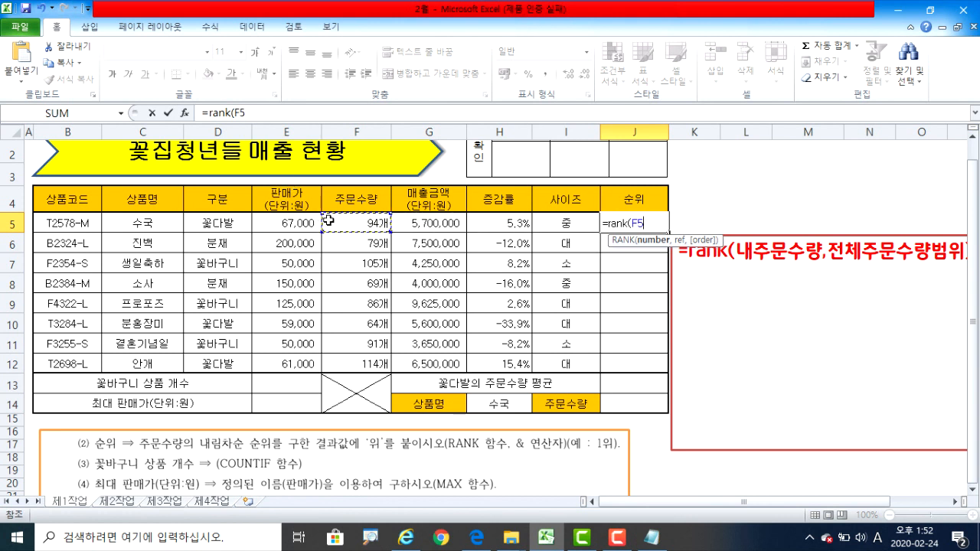
text(,)
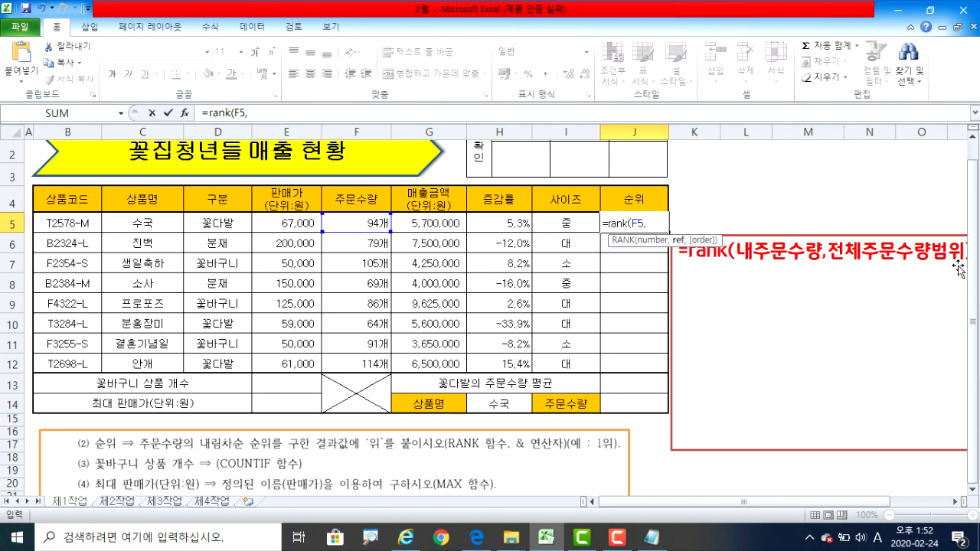
drag(350, 222, 358, 359)
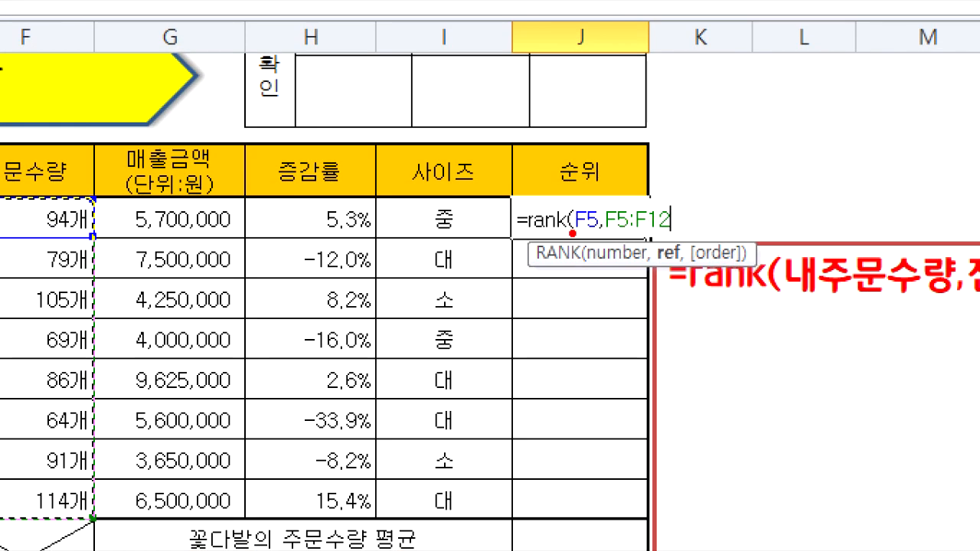
drag(573, 232, 679, 233)
mouse_move(535, 232)
mouse_down()
mouse_move(561, 232)
mouse_move(516, 228)
mouse_up()
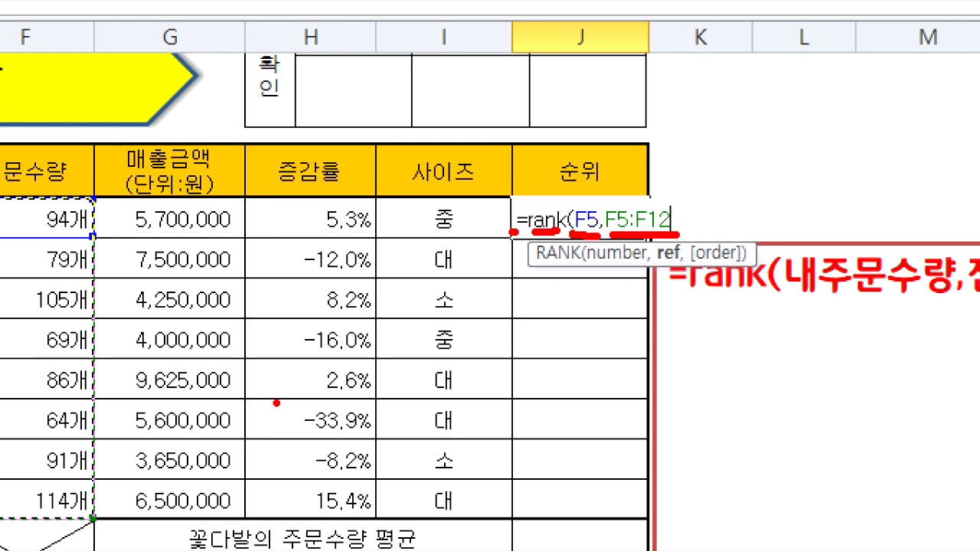
key(Return)
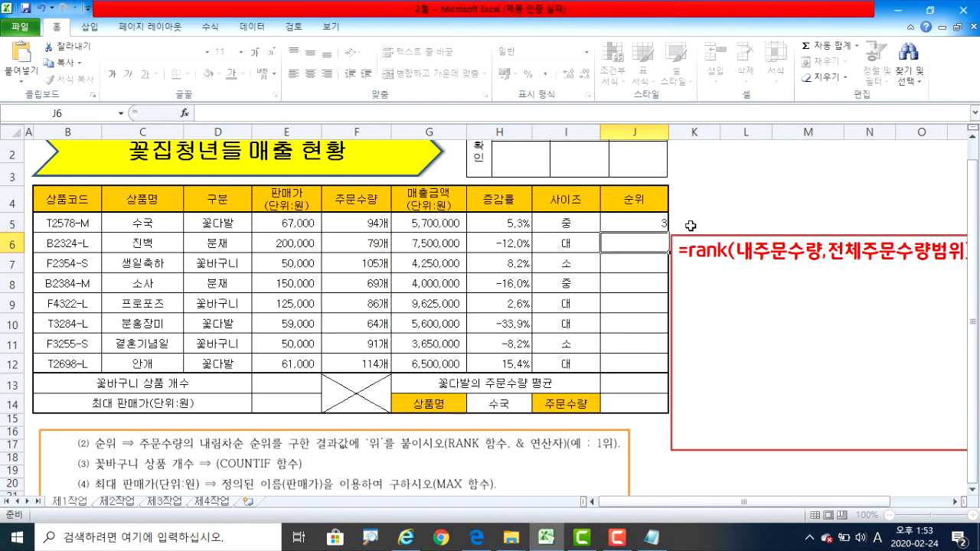
Fill J5's relative-range RANK formula down through J12 and mark the resulting ranks against the order quantities on screen.
click(657, 226)
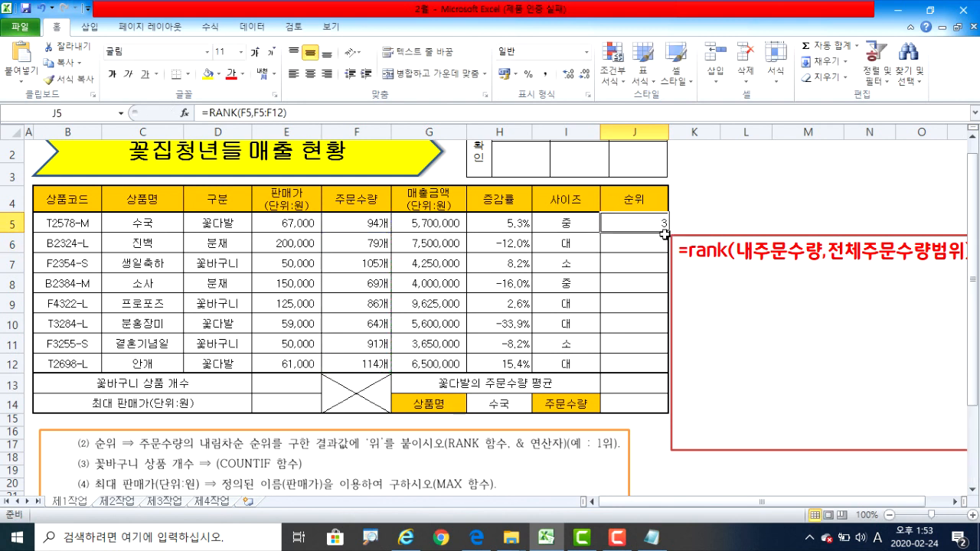
drag(667, 232, 663, 377)
click(747, 246)
click(746, 209)
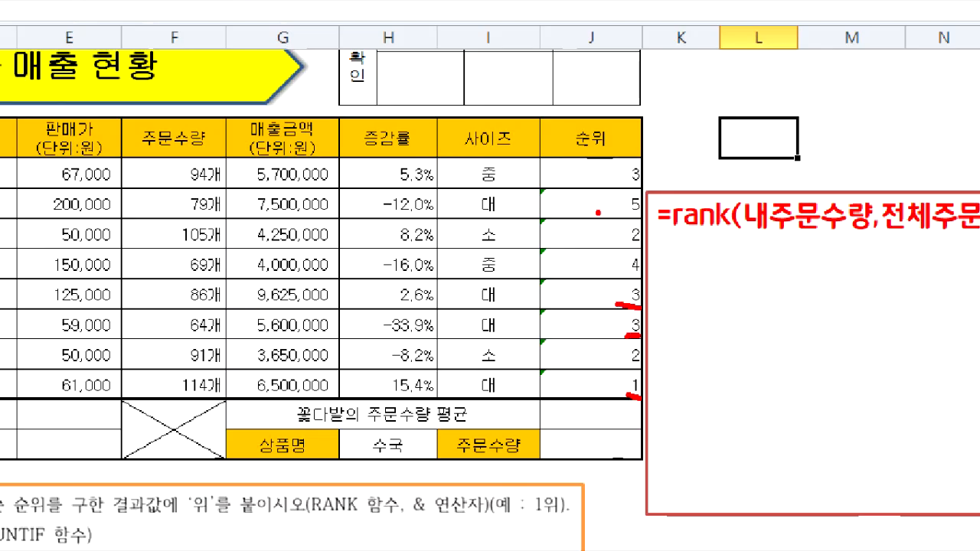
drag(188, 184, 224, 196)
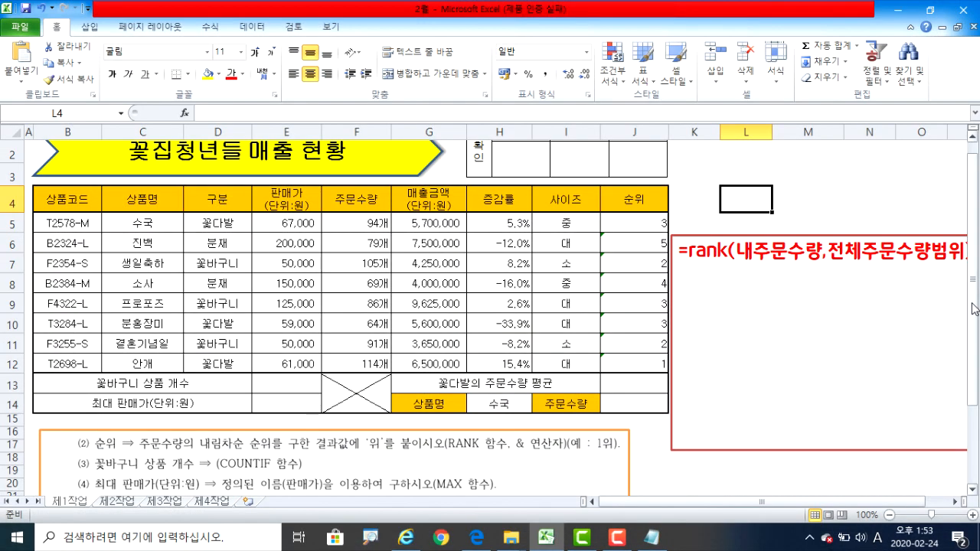
Show the sheet's formulas and examine how both RANK arguments shift from row to row in the 순위 column.
key(ctrl+grave)
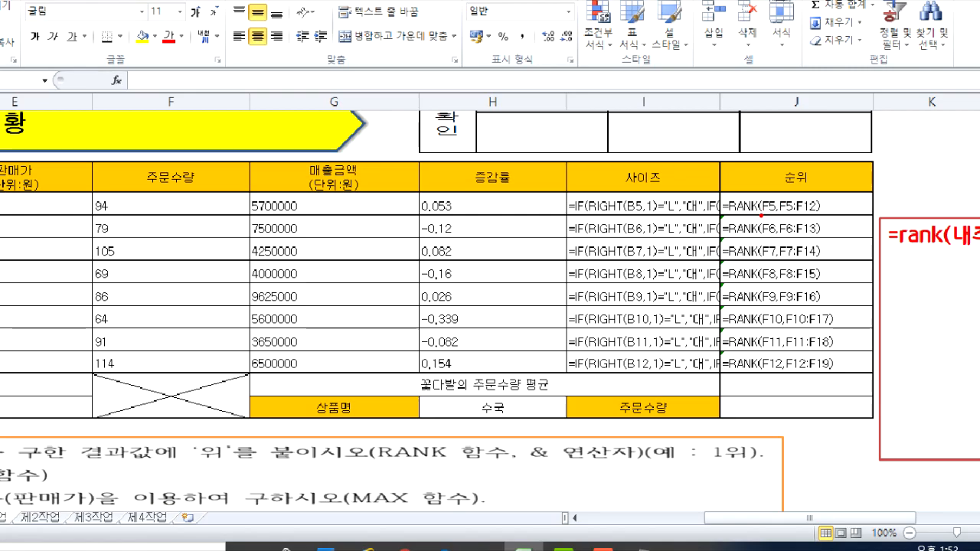
drag(817, 219, 828, 217)
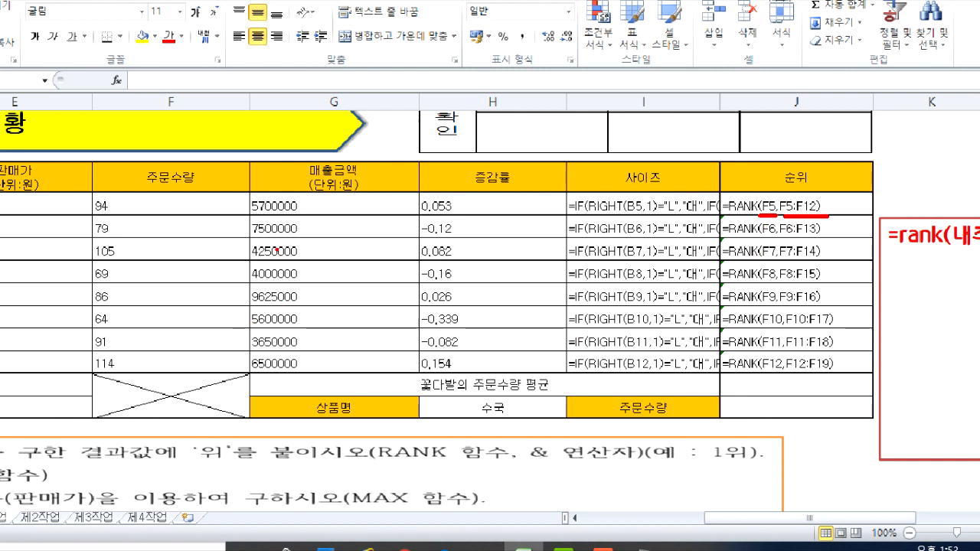
mouse_move(93, 191)
mouse_down()
mouse_move(219, 328)
mouse_move(247, 375)
mouse_move(192, 373)
mouse_up()
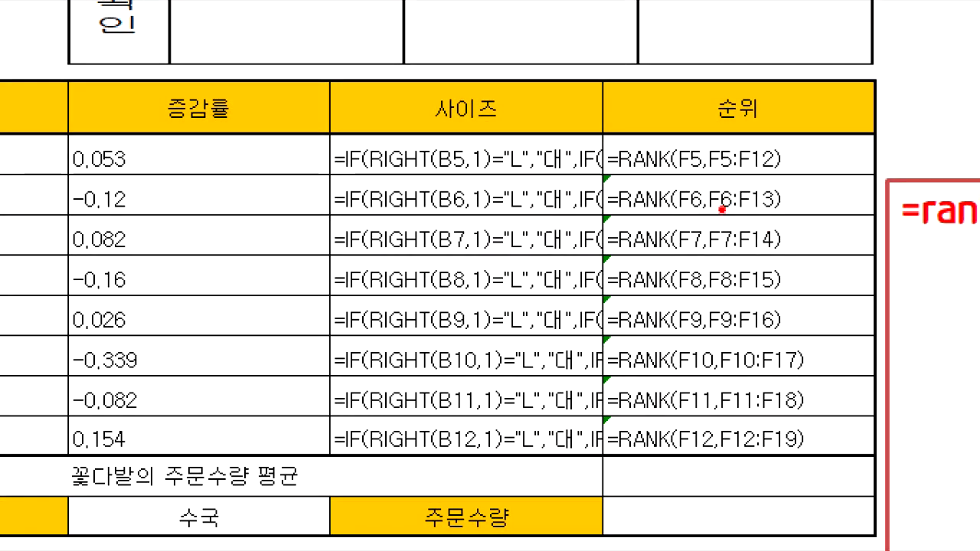
mouse_move(673, 142)
mouse_down()
mouse_move(673, 536)
mouse_move(700, 509)
mouse_move(708, 514)
mouse_up()
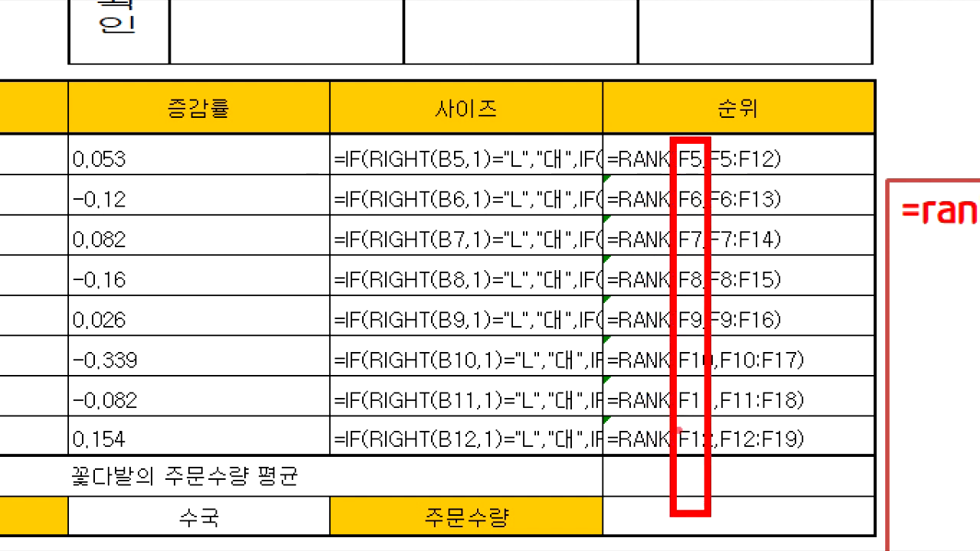
drag(722, 173, 792, 176)
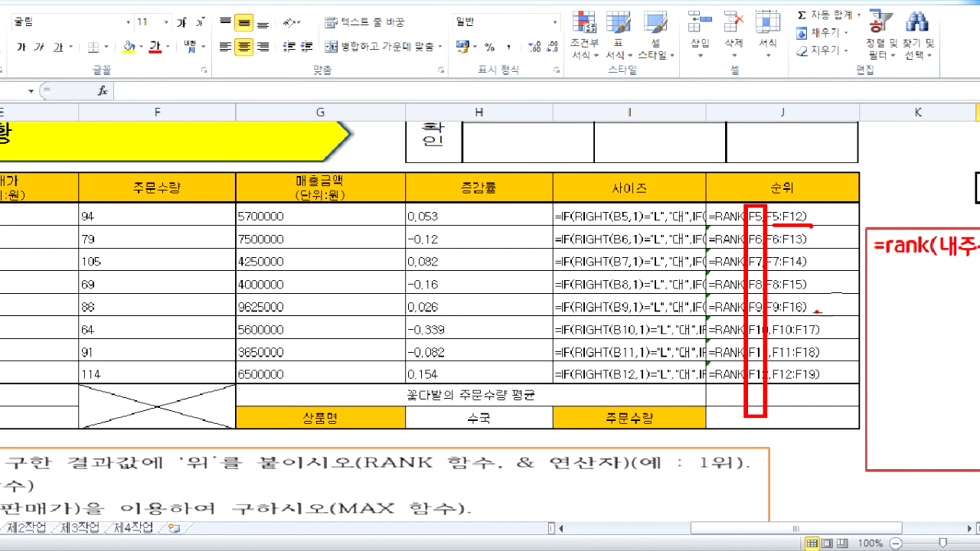
drag(774, 269, 779, 228)
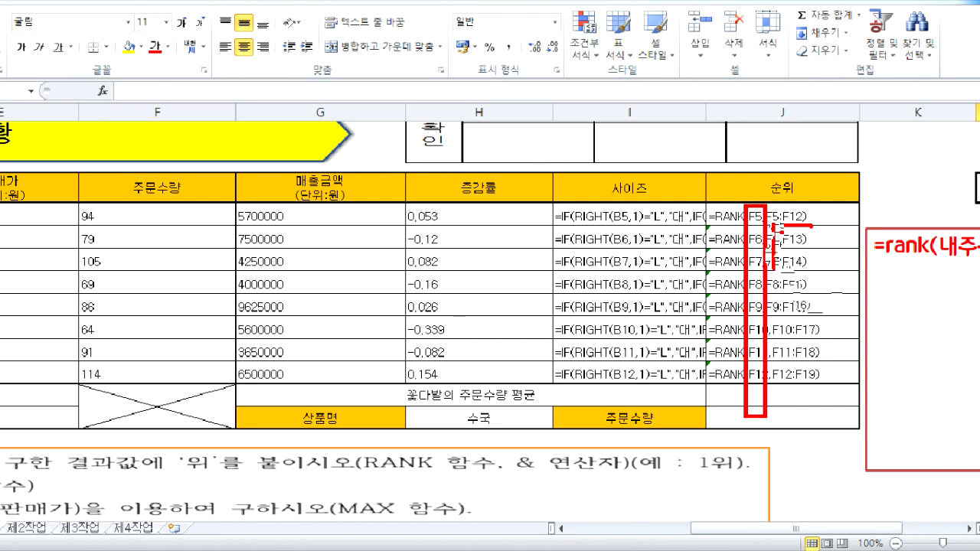
key(Escape)
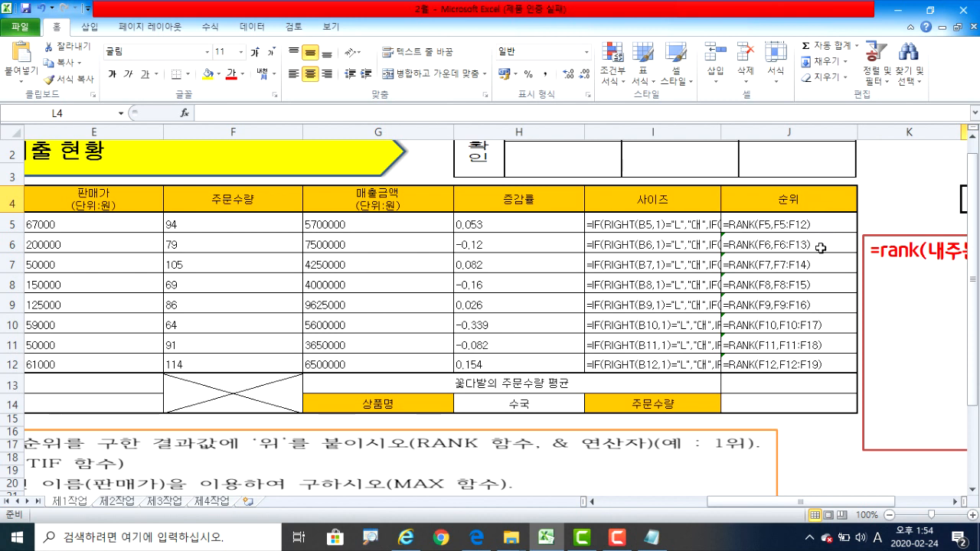
Switch back to displaying values and clear the RANK formulas from J5:J12.
key(ctrl+grave)
drag(418, 224, 421, 356)
key(Delete)
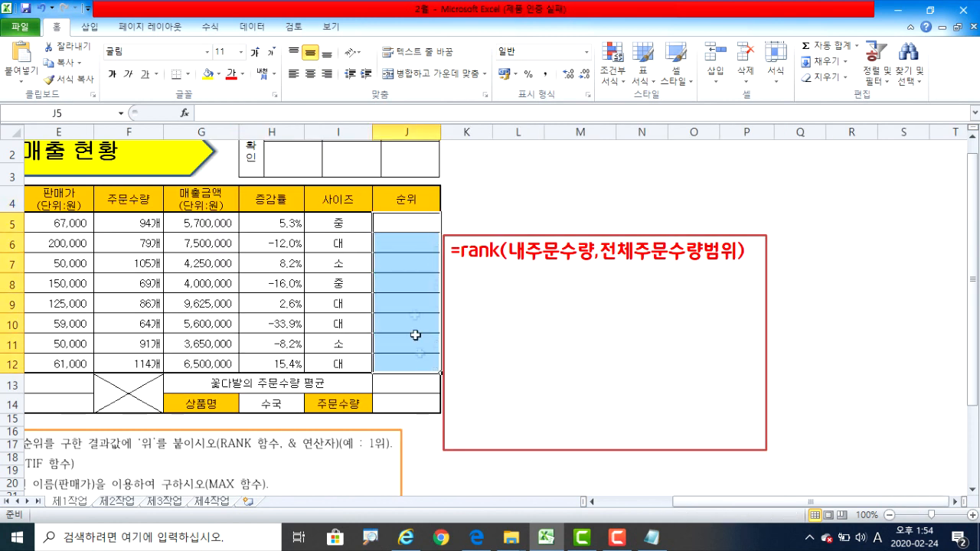
Start a RANK formula in J5 that ranks F5 within the absolute range $F$5:$F$12.
click(404, 225)
text(=)
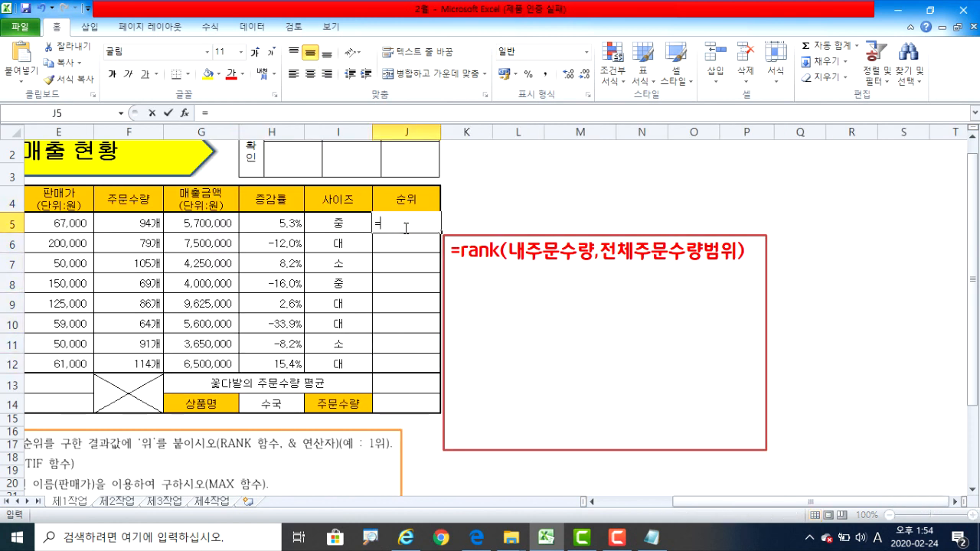
text(rank()
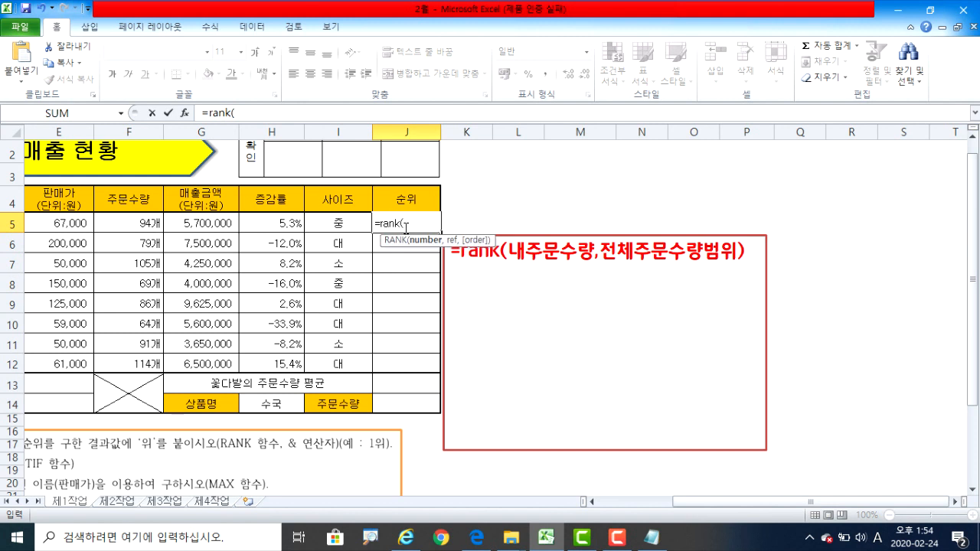
click(137, 221)
text(,)
drag(143, 227, 141, 365)
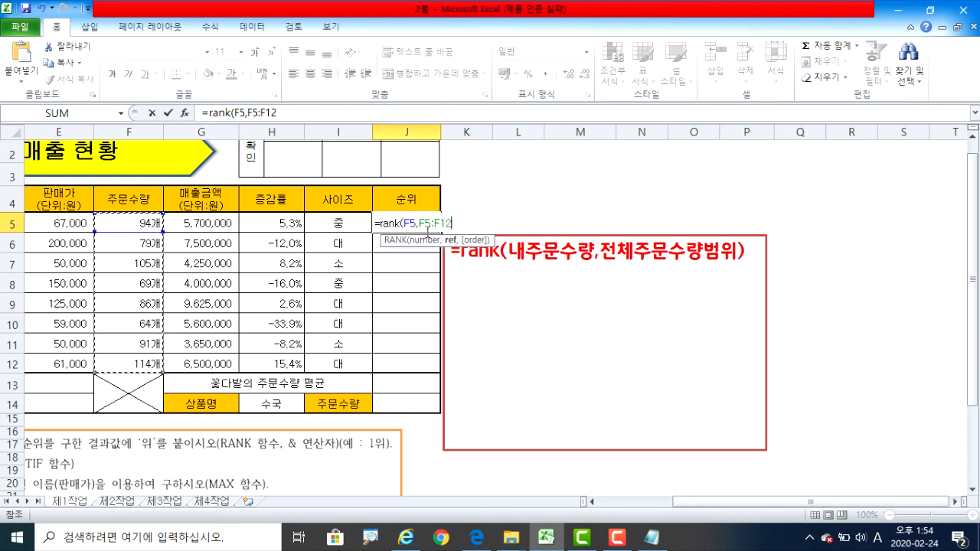
key(F4)
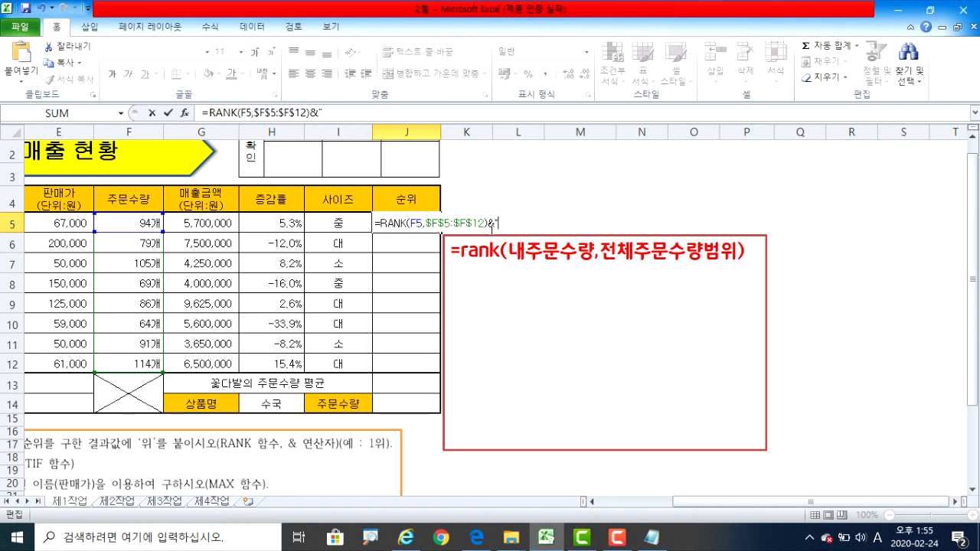
Append "위" to the rank with the & operator and enter the formula in J5.
key(Hangul)
text(위)
key(Return)
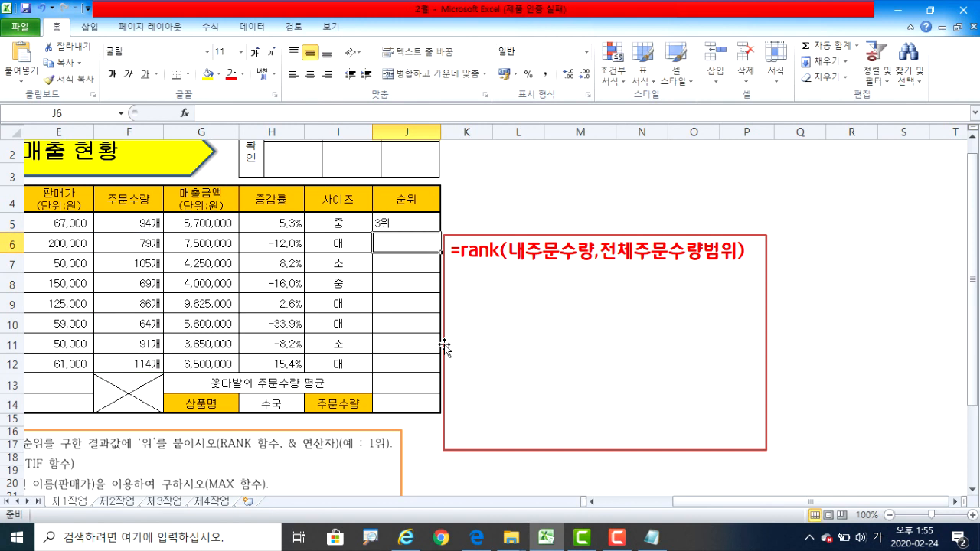
Fill J5's formula down through J12 without formatting, and right-align the 순위 values.
click(424, 220)
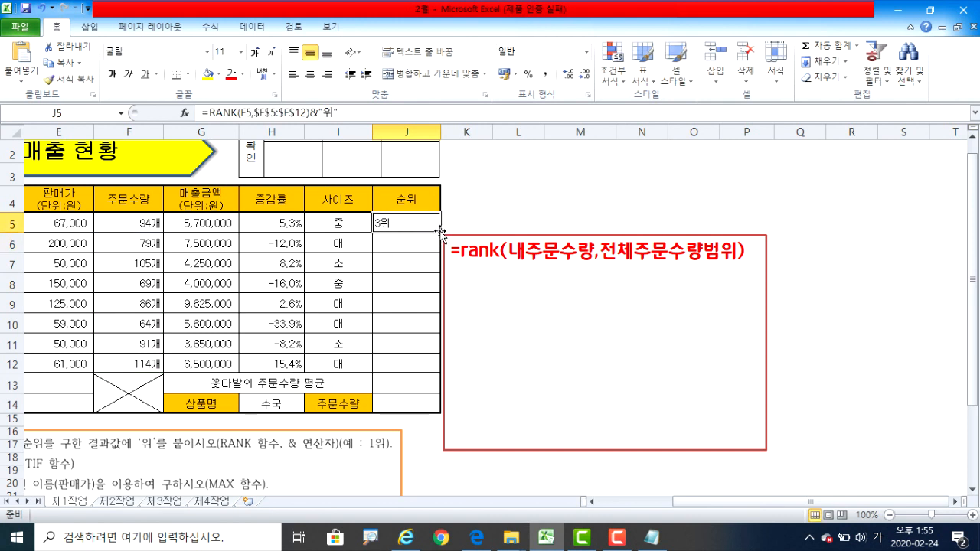
drag(440, 232, 444, 374)
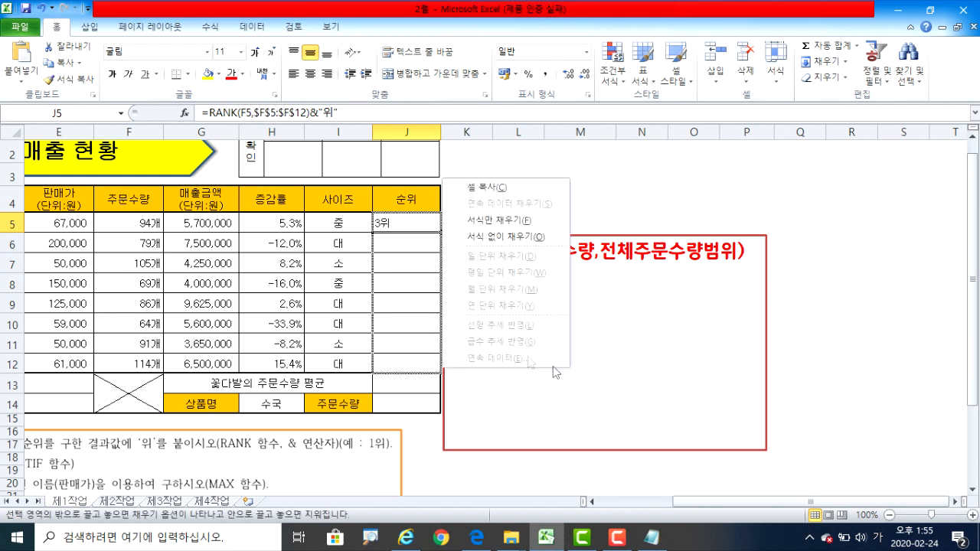
click(542, 242)
click(326, 75)
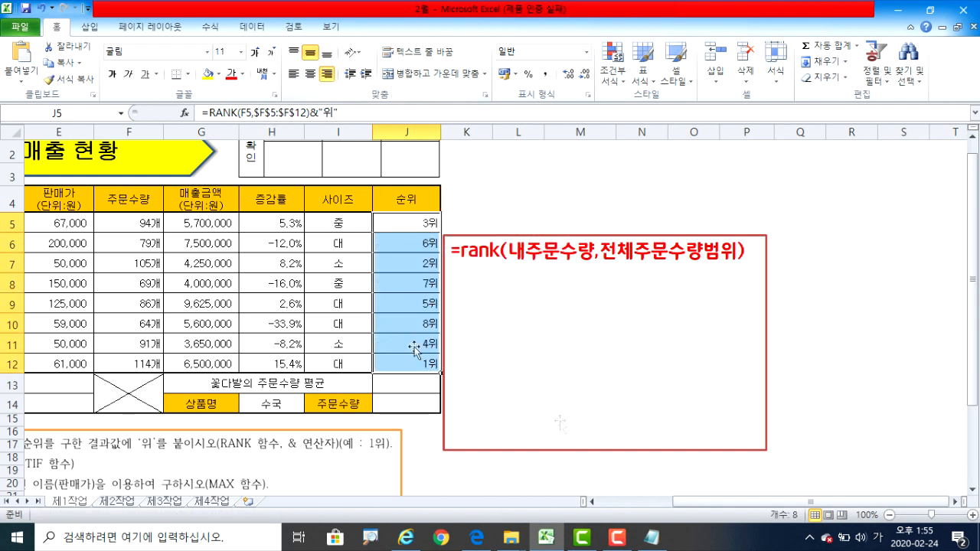
click(356, 289)
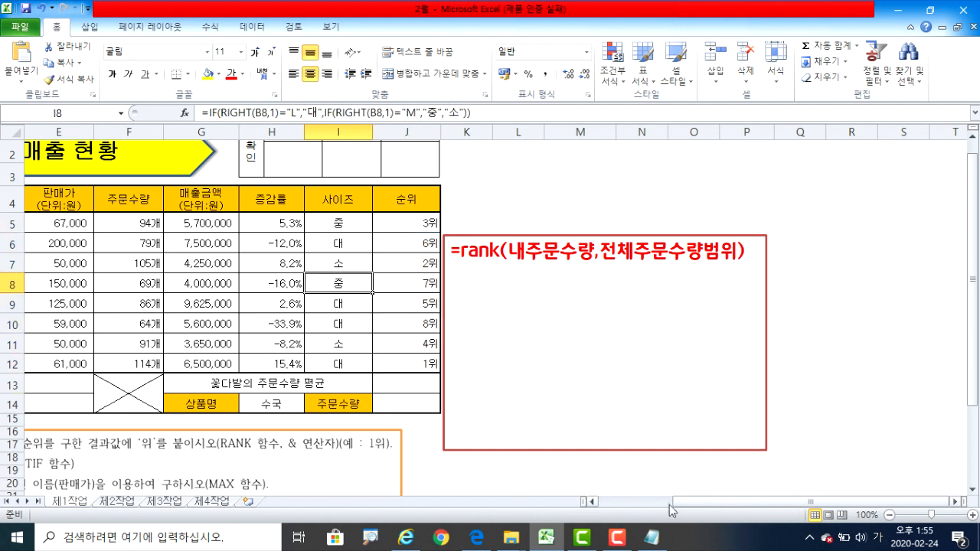
Bring task (3), the COUNTIF item for 꽃바구니 상품 개수, to the start of the instruction picture below the table.
drag(671, 502, 642, 502)
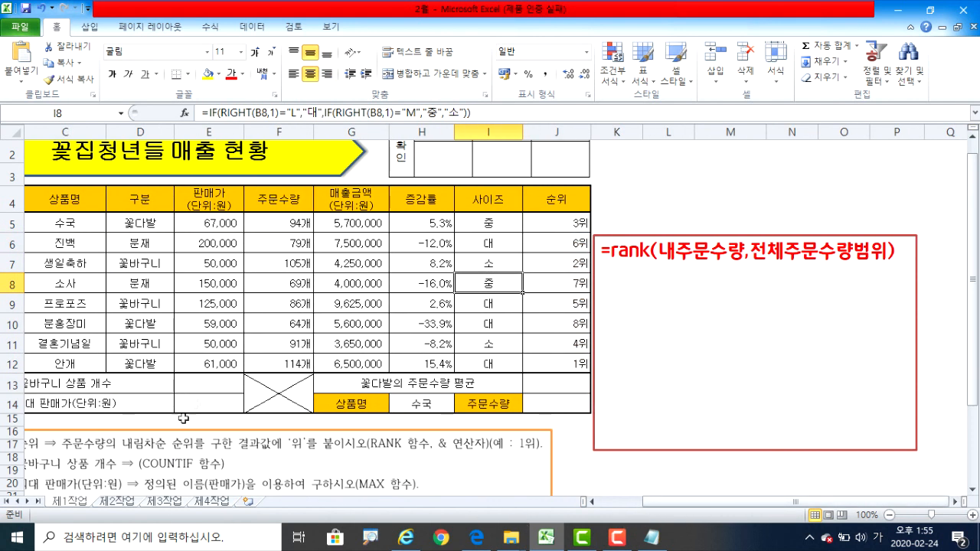
click(612, 502)
click(56, 471)
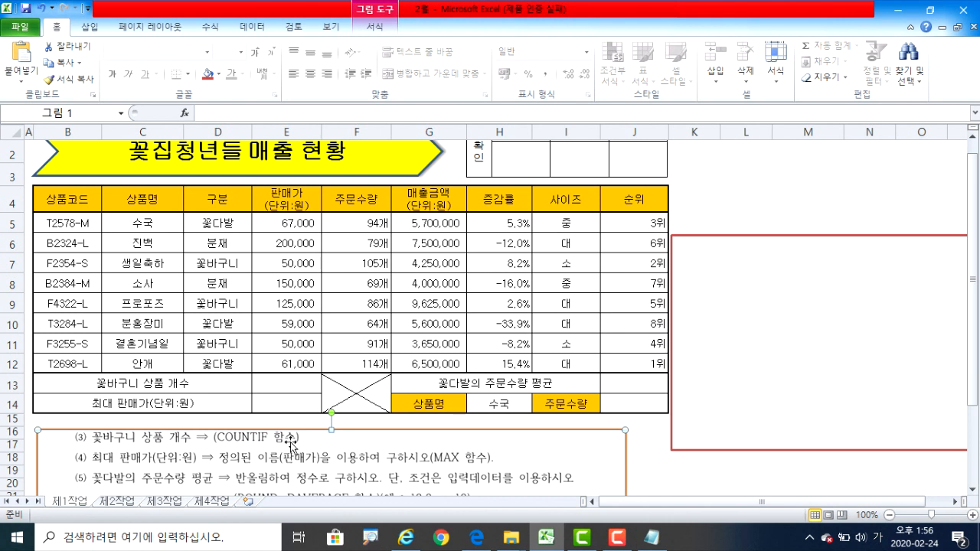
Write the syntax note =countif(조건범위,"조건") in the empty rectangle beside the table.
click(292, 385)
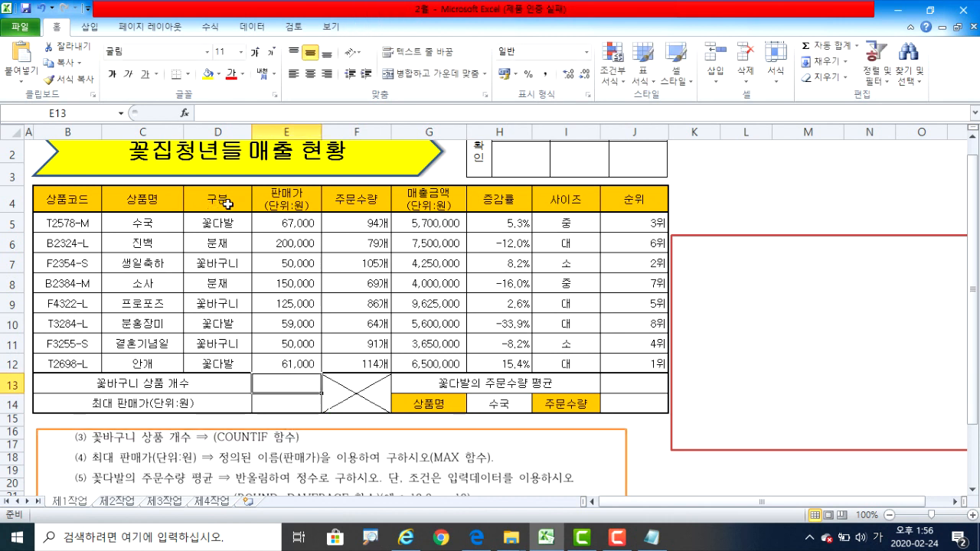
drag(218, 221, 216, 365)
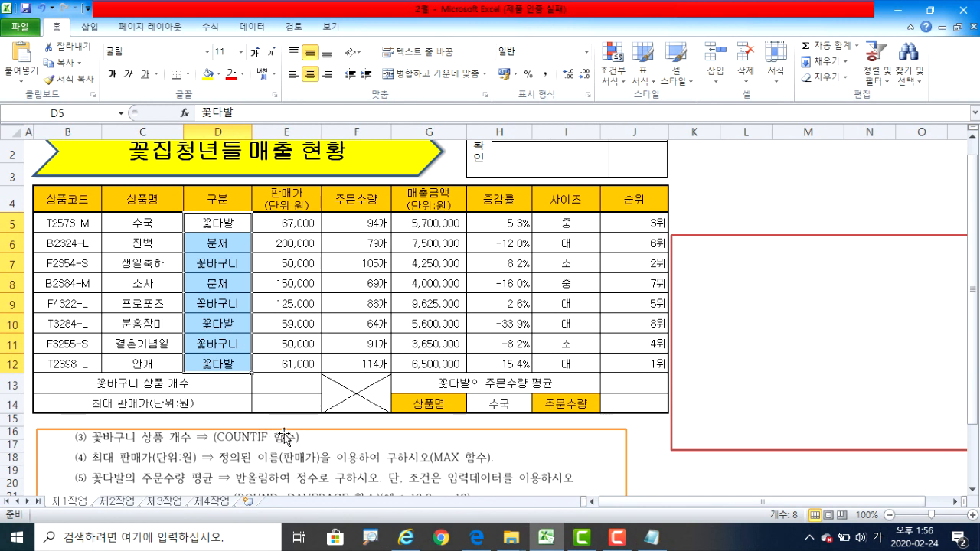
click(810, 283)
text(=ㅊ)
key(BackSpace)
key(Hangul)
text(count)
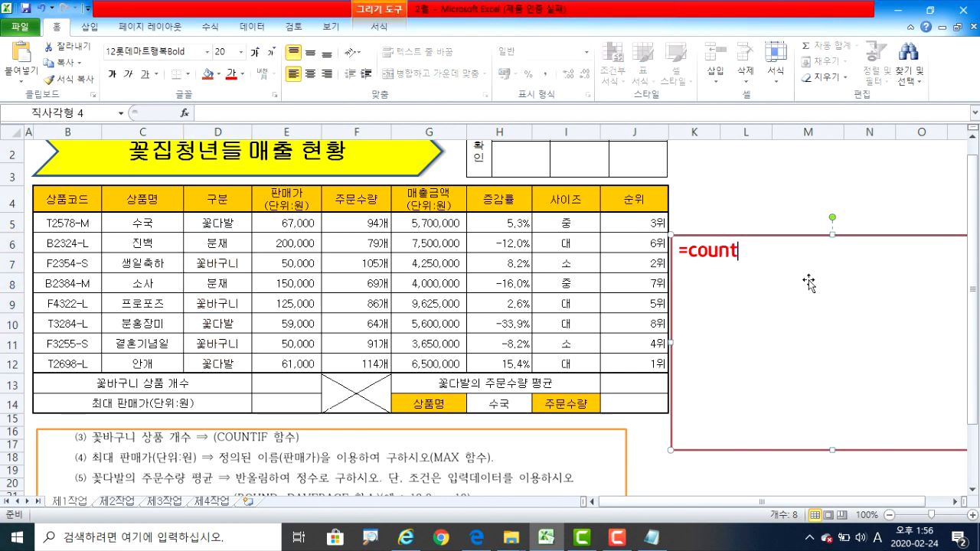
text(if(조)
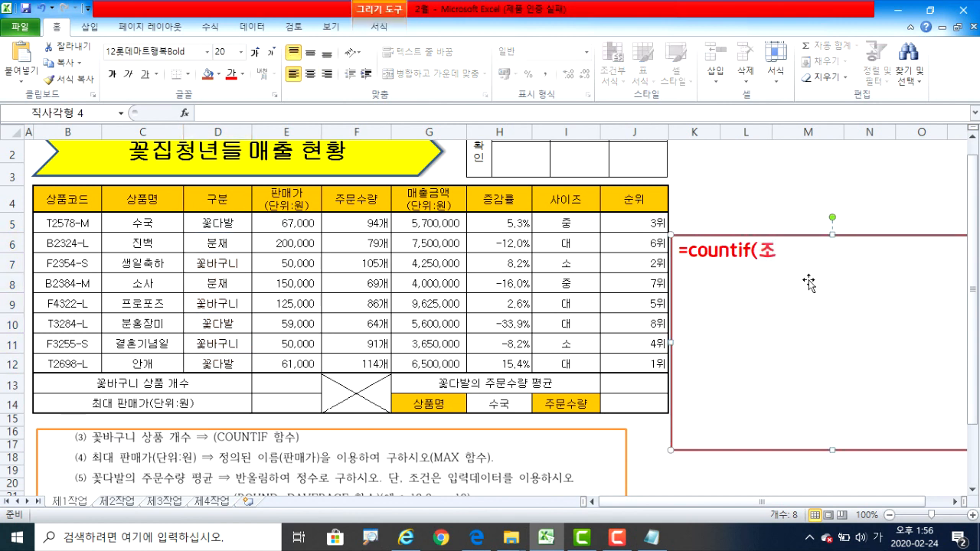
text(건범위,"조건"))
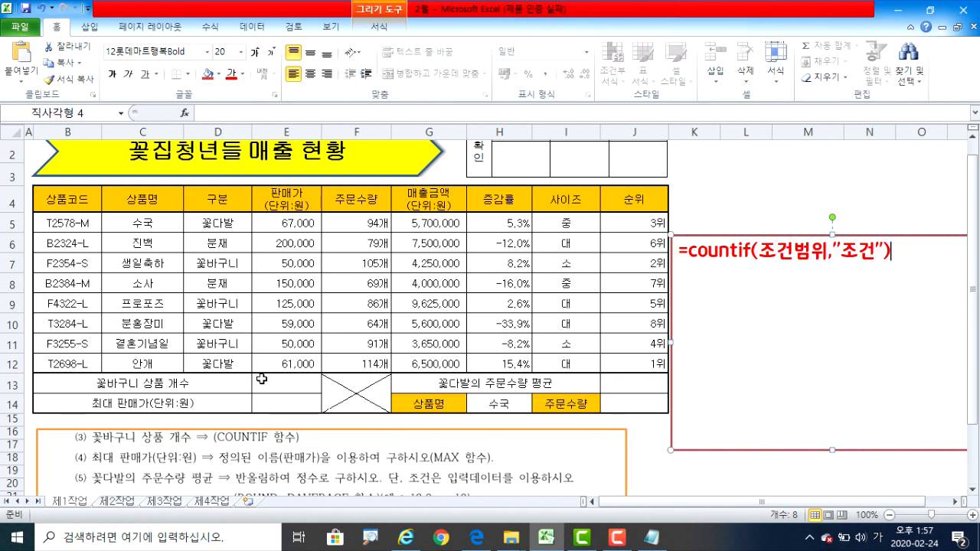
Enter a COUNTIF formula in E13 that counts "꽃바구니" in the 구분 range D5:D12.
click(297, 379)
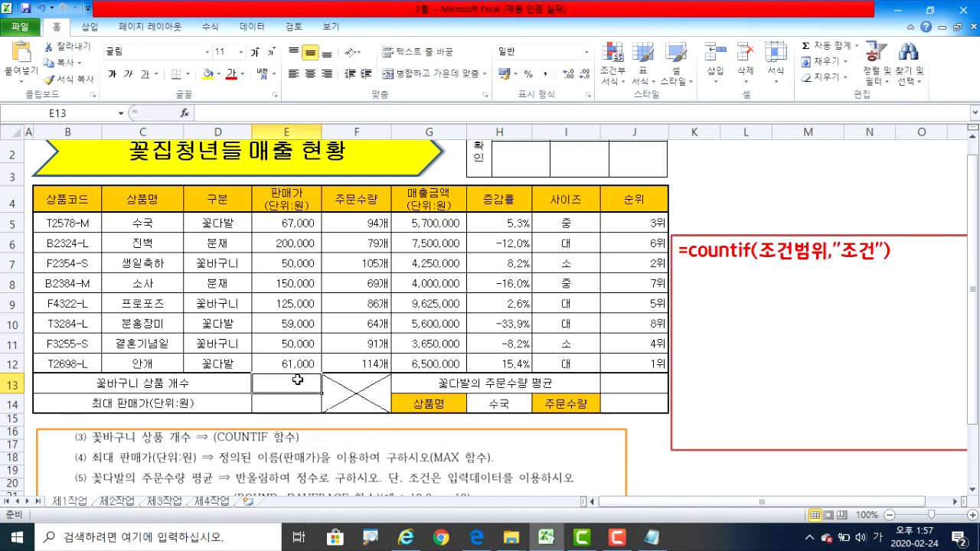
text(=countif)
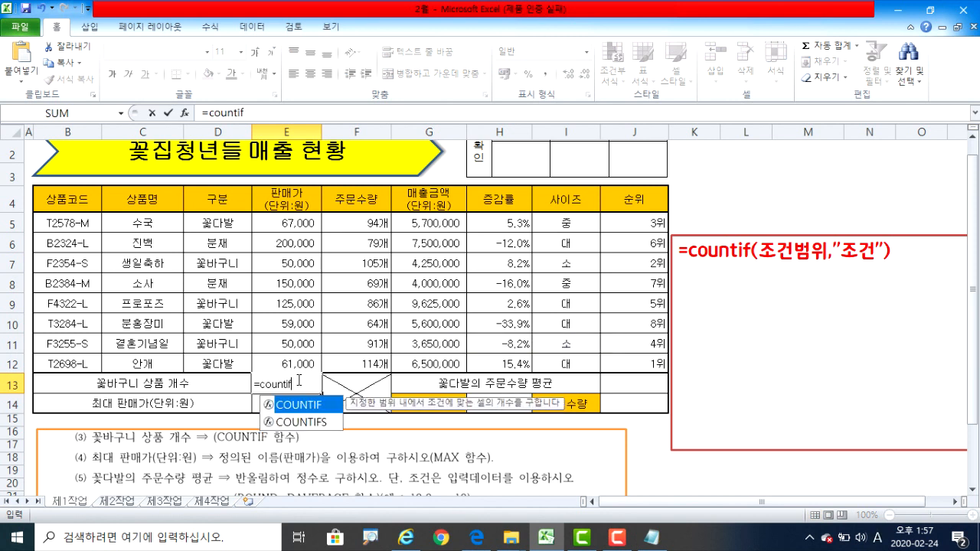
text(()
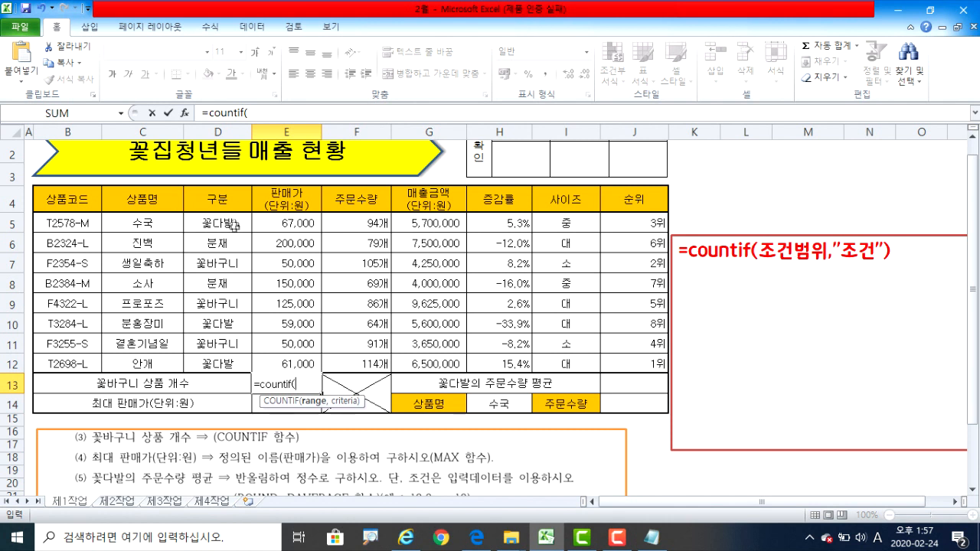
drag(230, 221, 216, 363)
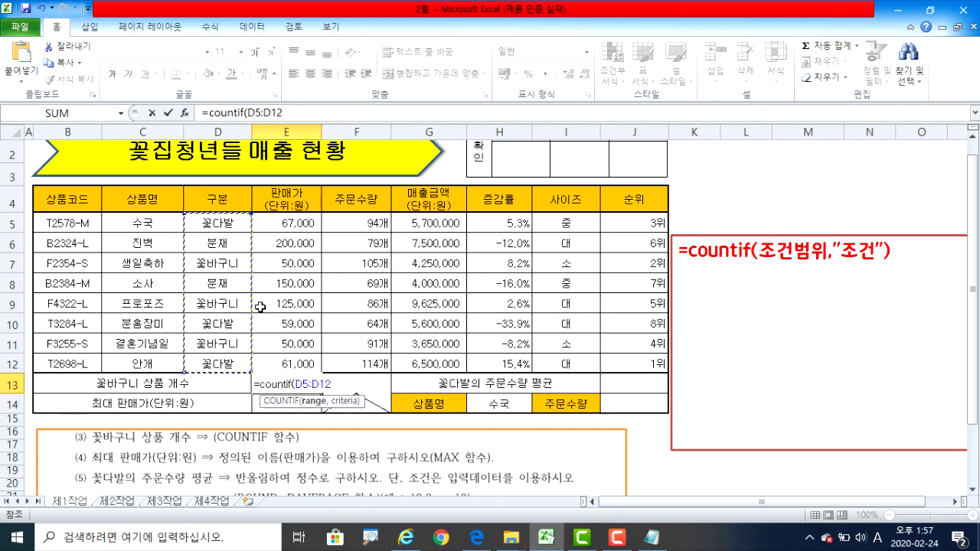
text(,)
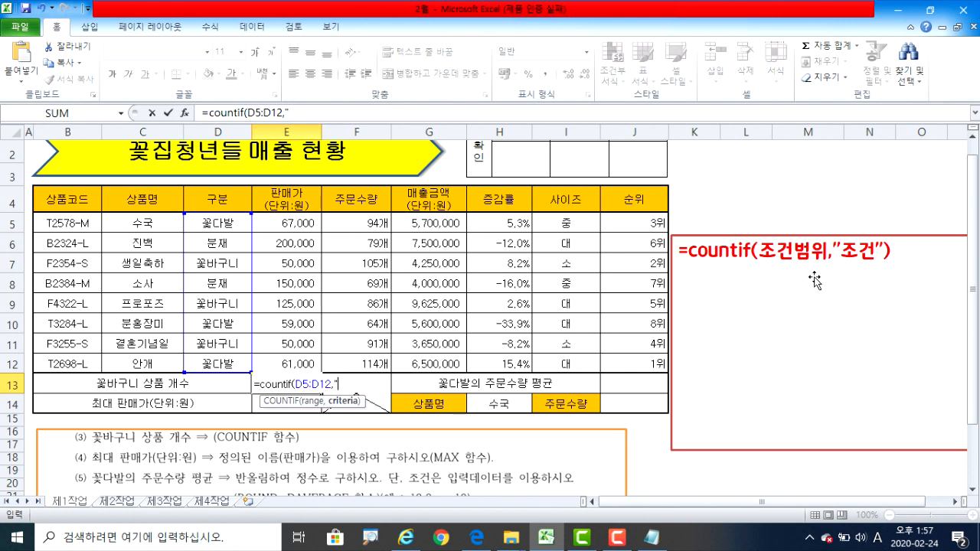
key(Hangul)
text(ㄲㅗㅊ바구니)
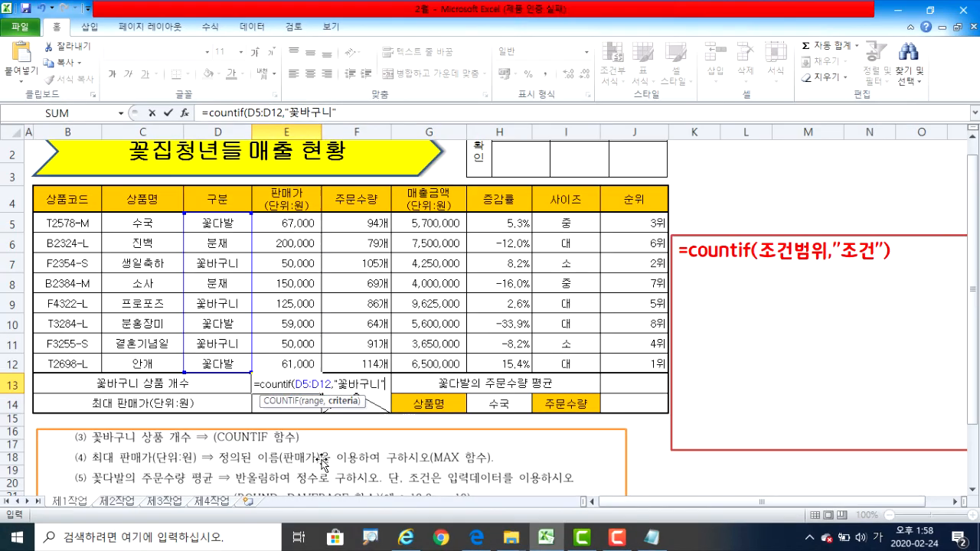
key(Return)
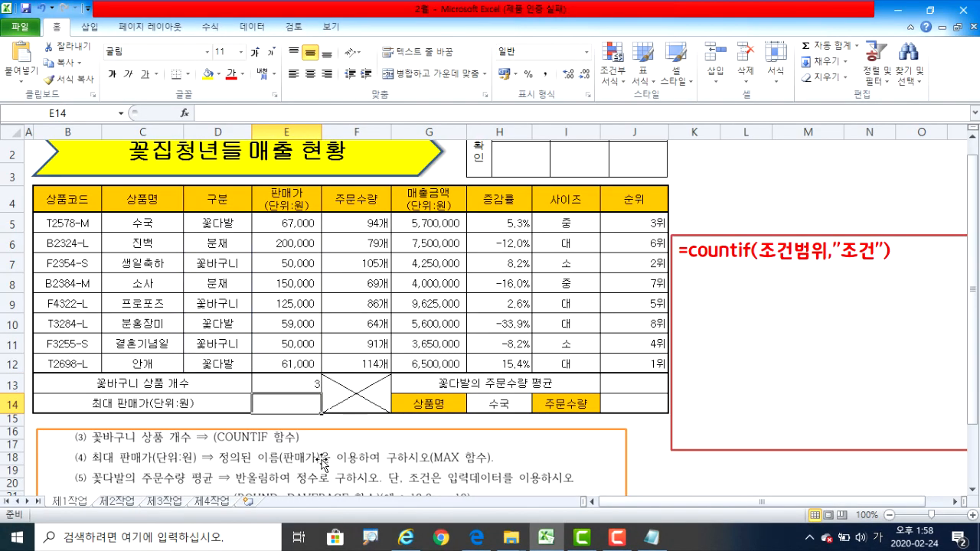
Replace the "꽃바구니" criterion in E13's COUNTIF formula with a reference to cell D7.
click(303, 382)
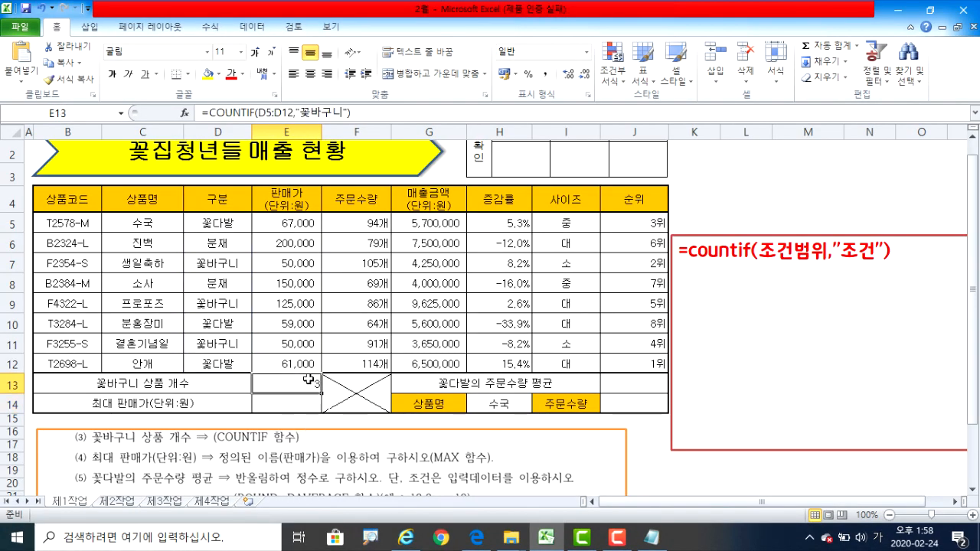
double_click(308, 379)
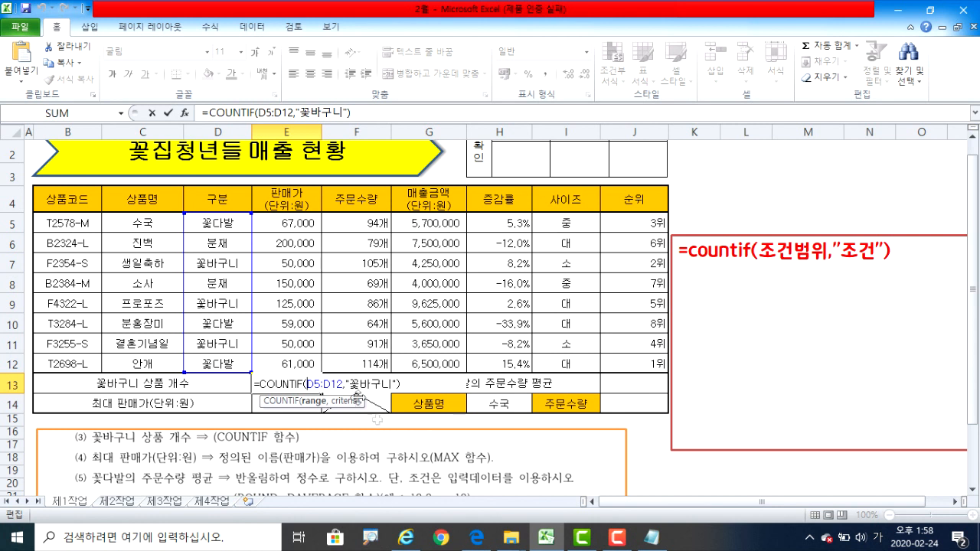
drag(347, 383, 399, 383)
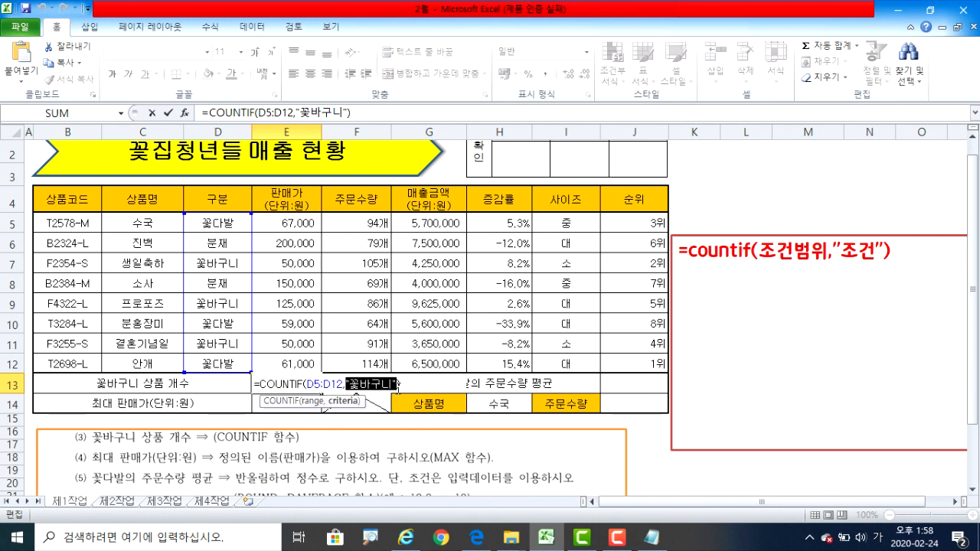
key(BackSpace)
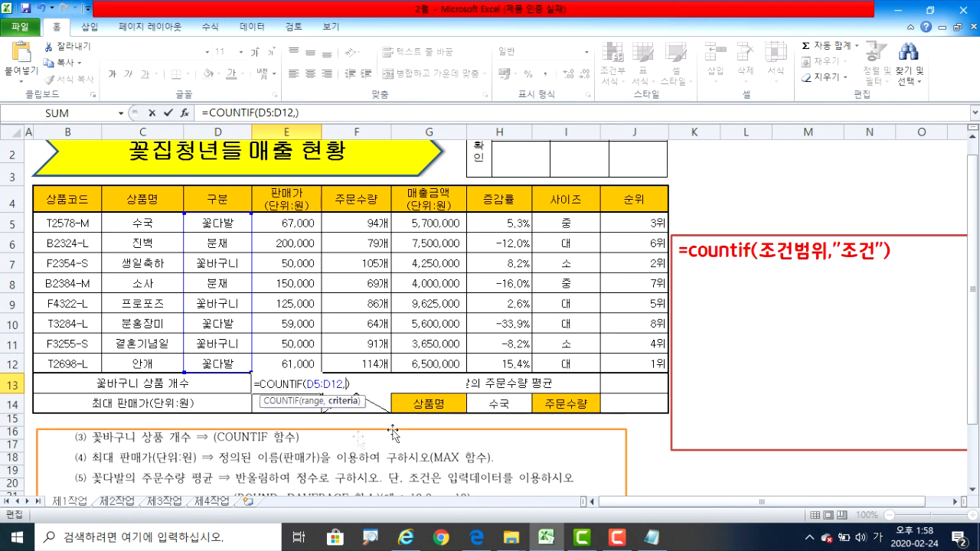
click(212, 264)
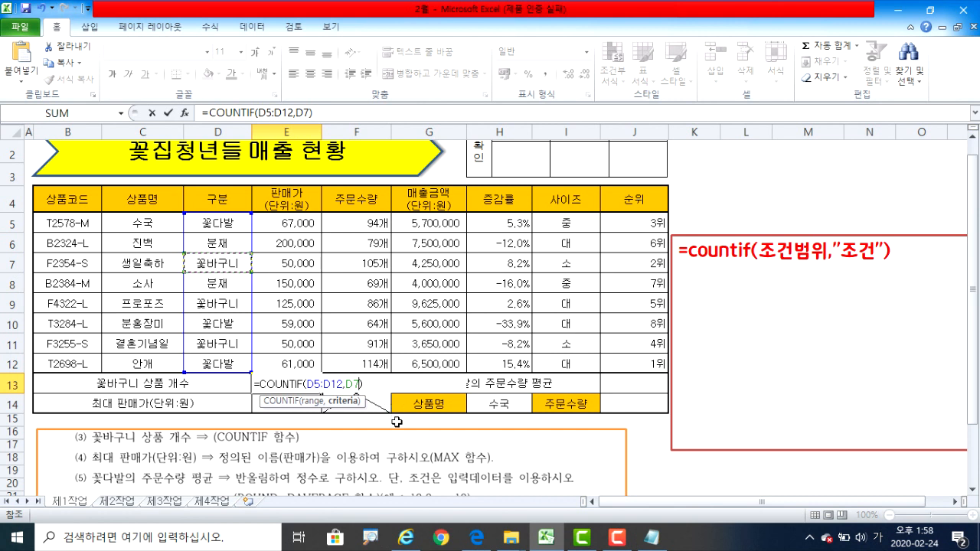
key(Return)
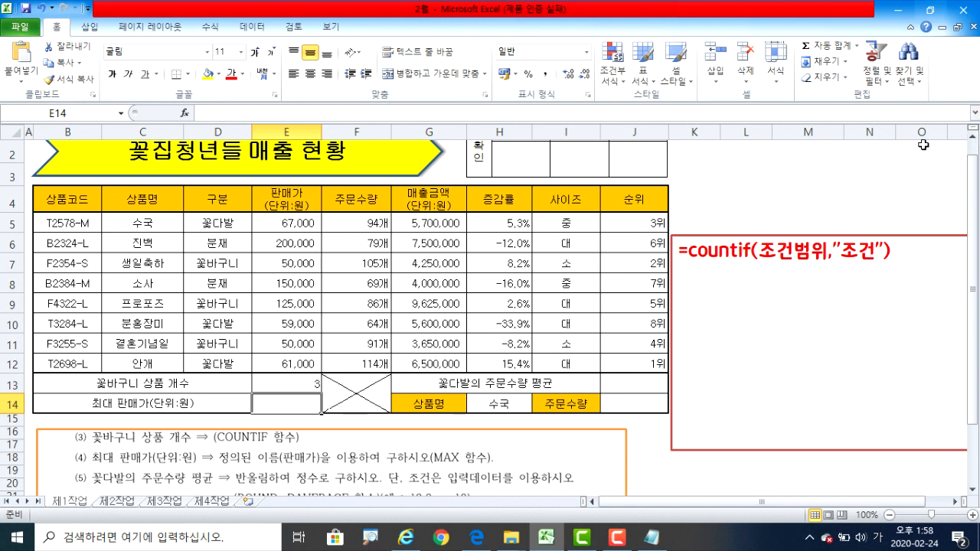
Bring task (4), the MAX item, to the start of the instruction picture and select the 판매가 range E5:E12.
drag(268, 470, 274, 442)
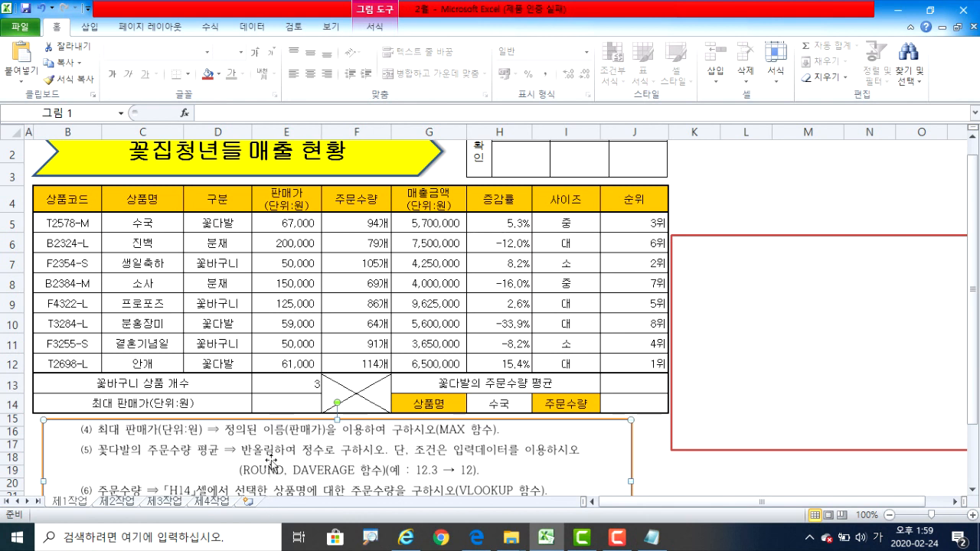
drag(288, 223, 288, 325)
drag(289, 374, 288, 365)
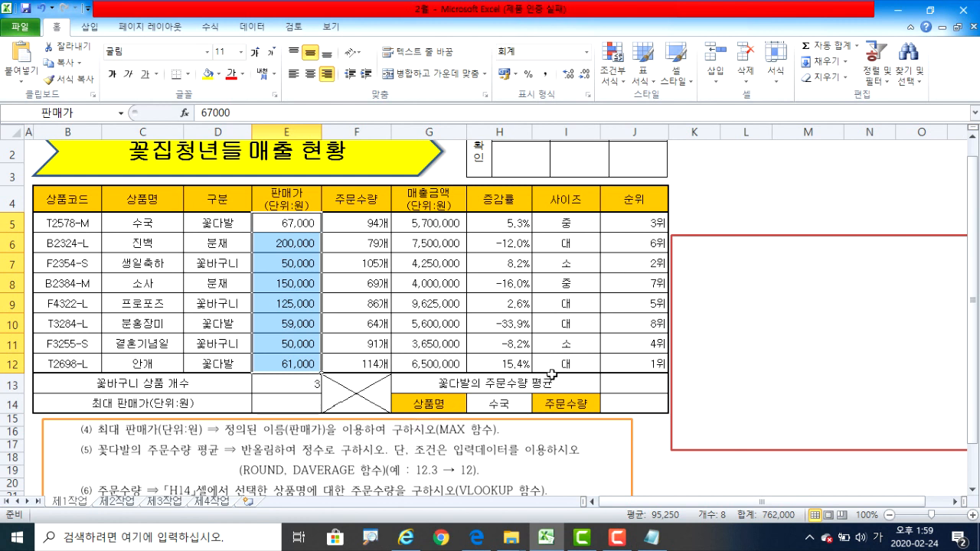
Write the syntax note =max(범위) in the empty rectangle beside the table.
click(831, 296)
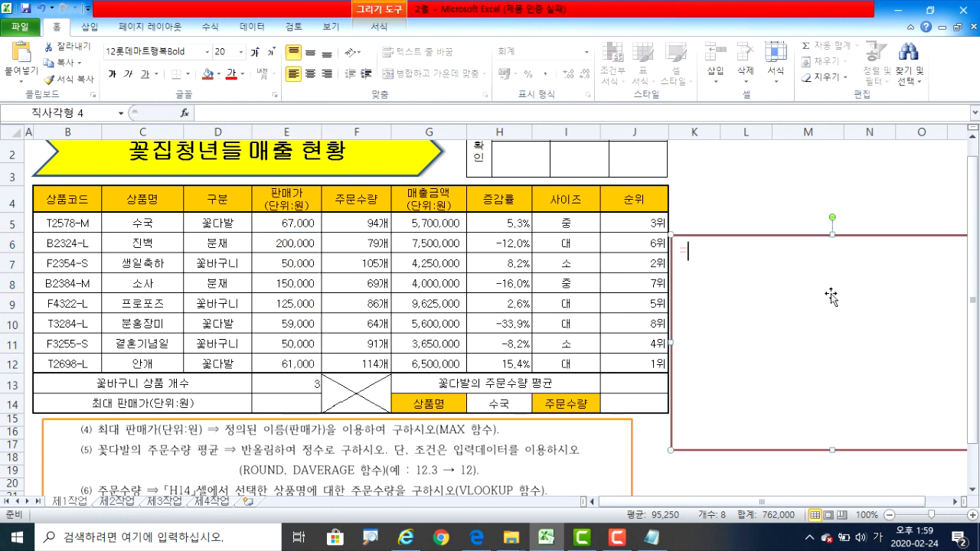
text(=ㅁ)
key(BackSpace)
key(Hangul)
text(max()
key(Hangul)
text(범위))
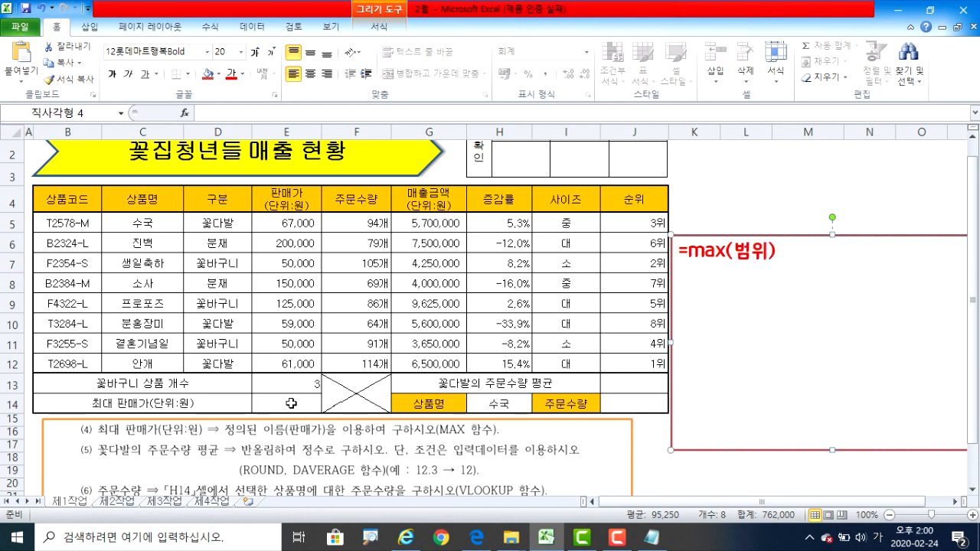
Enter a MAX formula in E14 for 최대 판매가, using the defined name 판매가 as its argument.
click(298, 400)
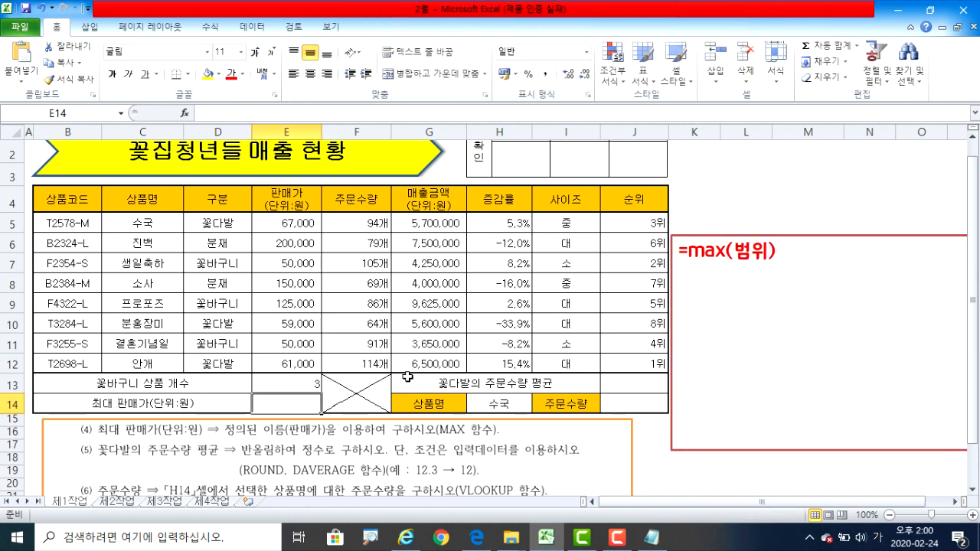
text(=)
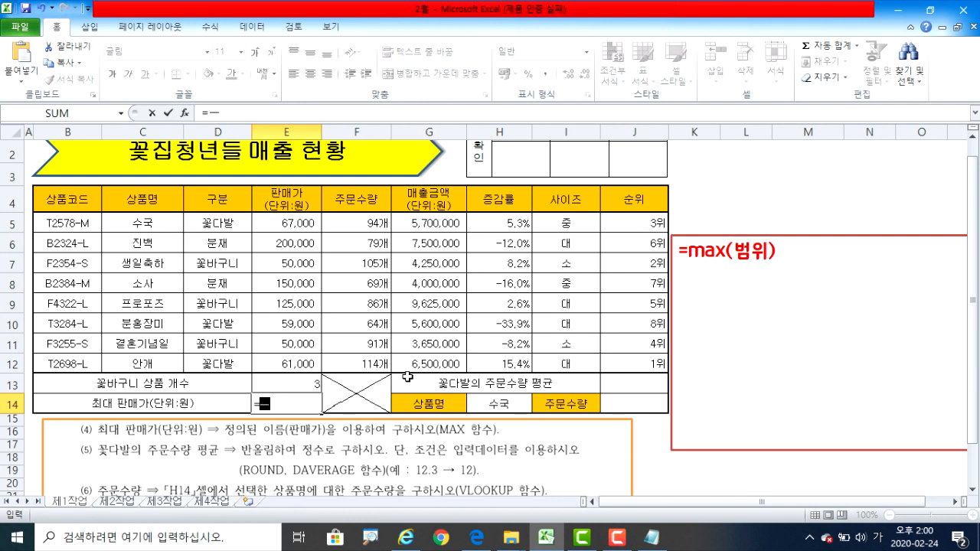
key(Hangul)
text(max()
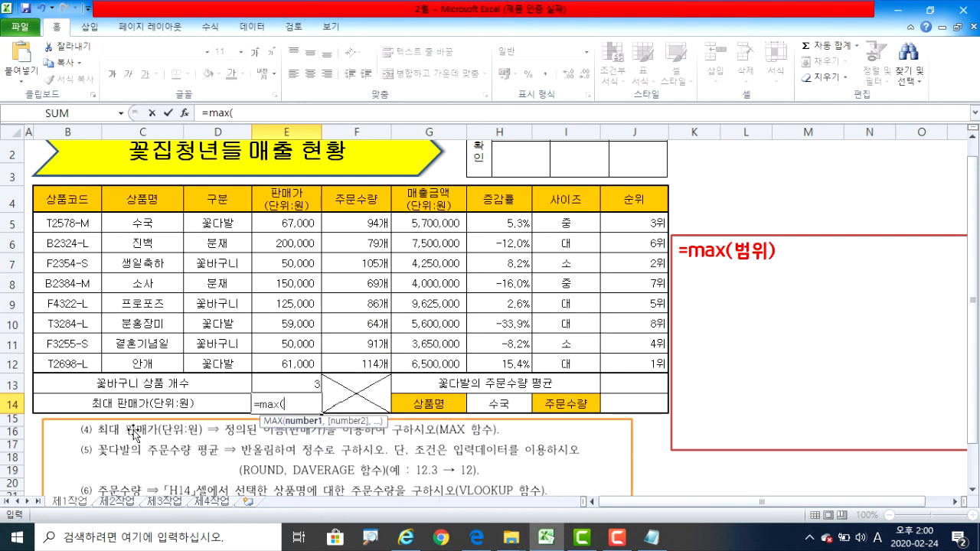
key(Hangul)
text(ㅍ판매가)
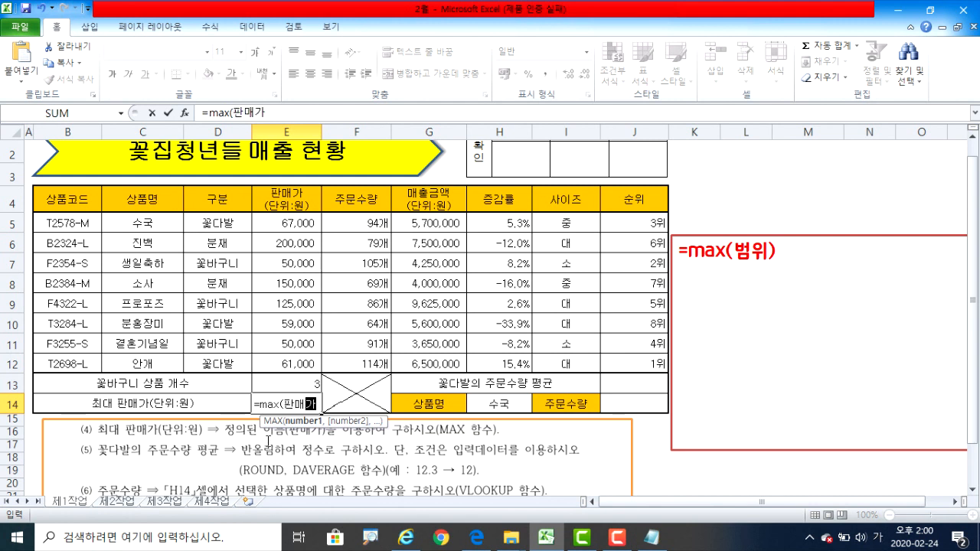
key(Return)
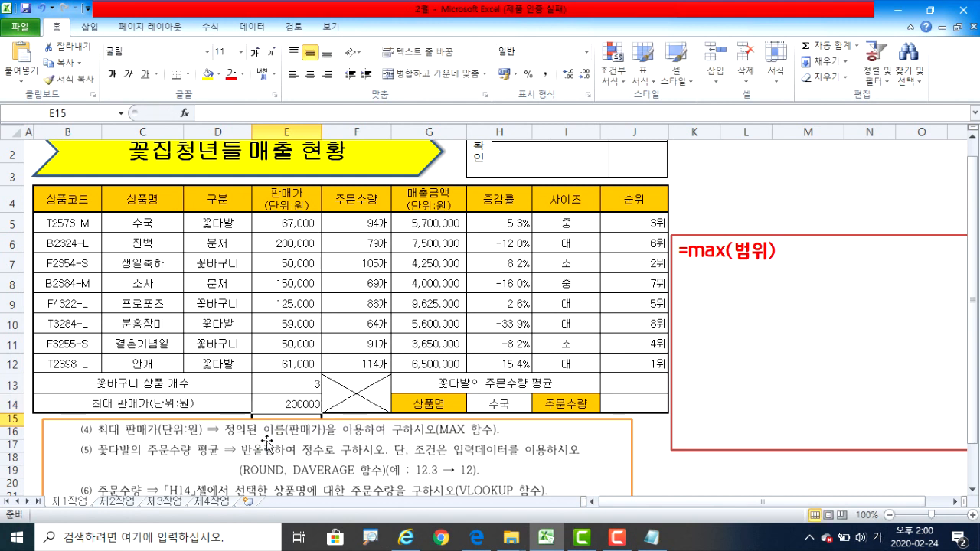
Re-enter the argument of E14's MAX formula by selecting E5:E12, and apply the comma style to E14.
double_click(310, 398)
drag(284, 403, 327, 400)
key(Delete)
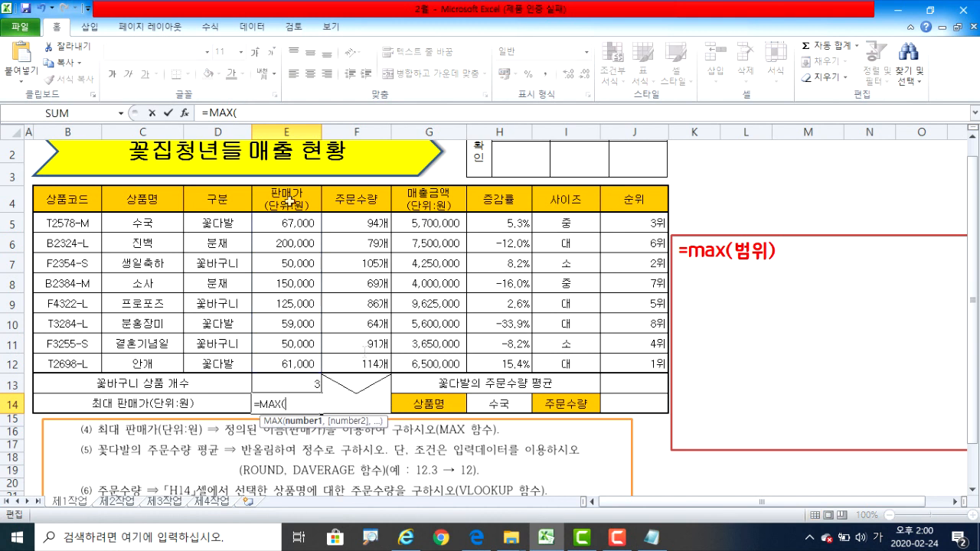
drag(289, 219, 285, 363)
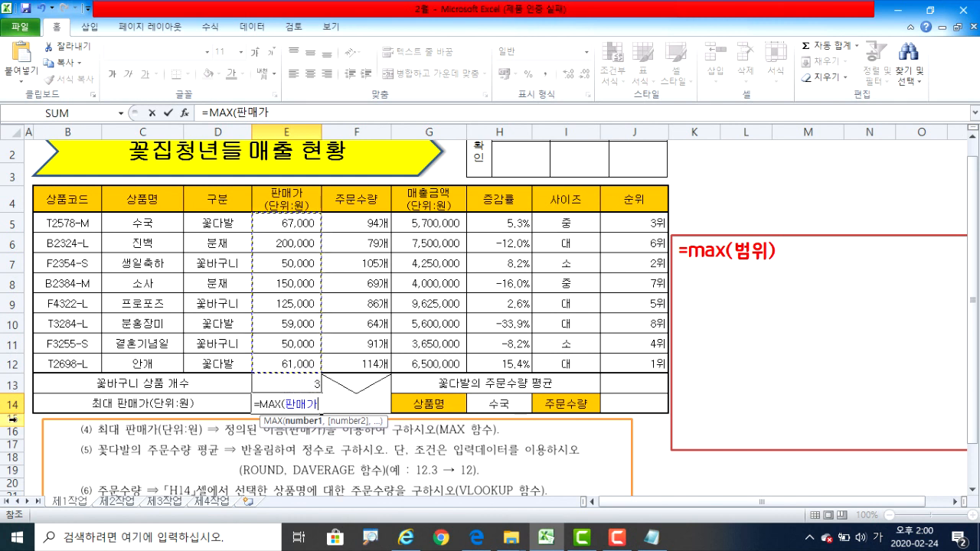
key(Return)
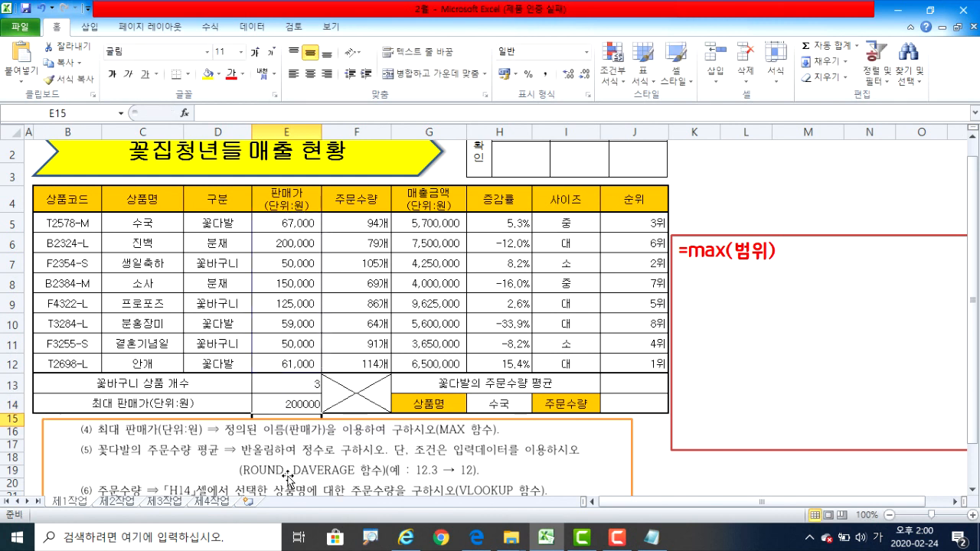
click(310, 406)
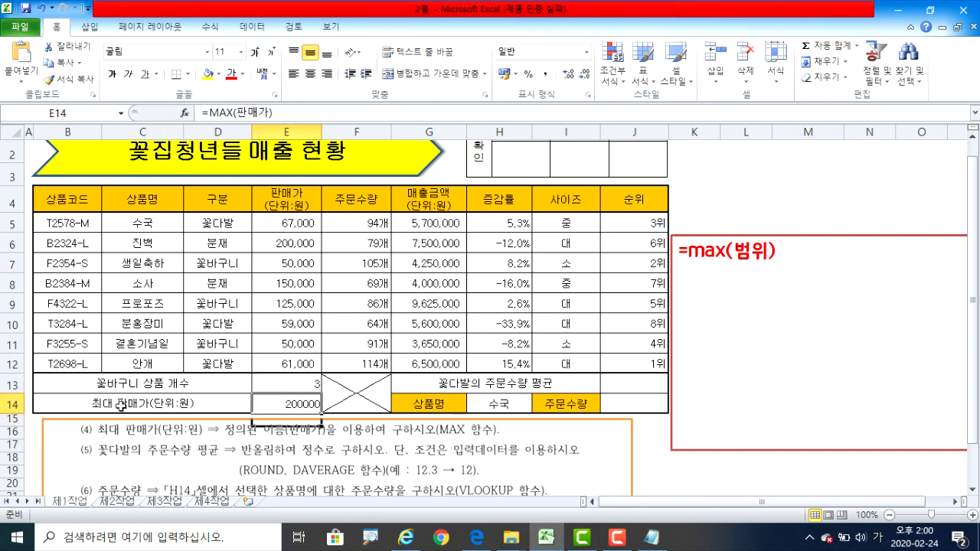
click(548, 78)
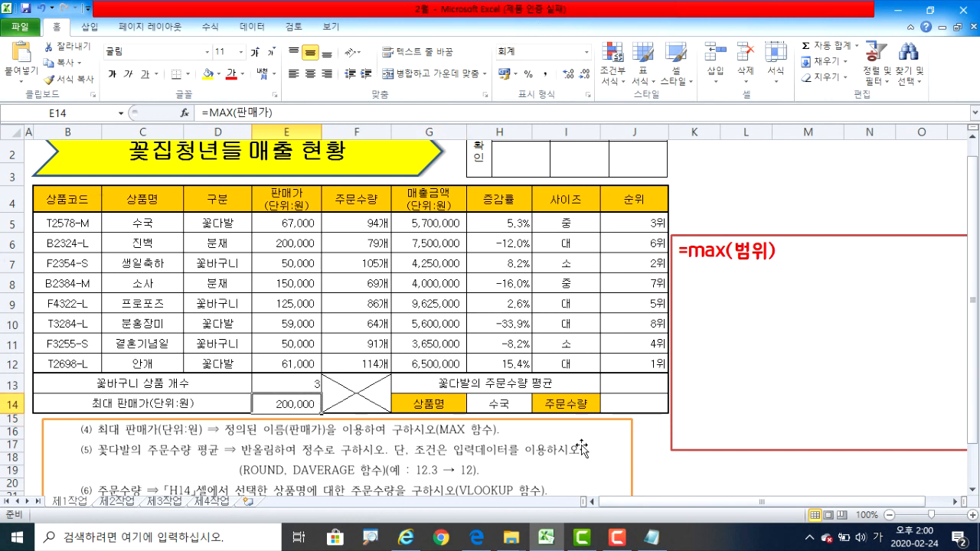
Select J13 for the 꽃다발 주문수량 average and move the empty note rectangle clear of column J.
click(629, 379)
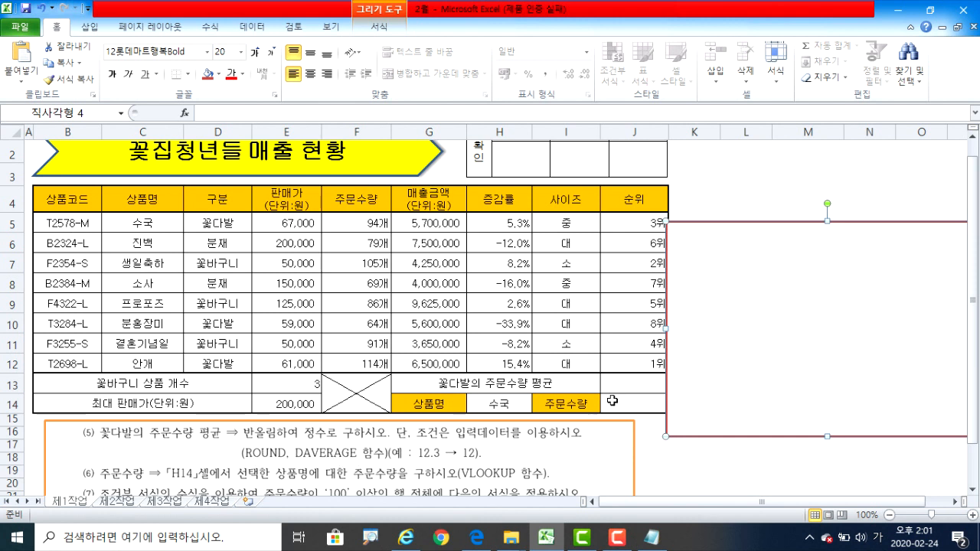
click(641, 383)
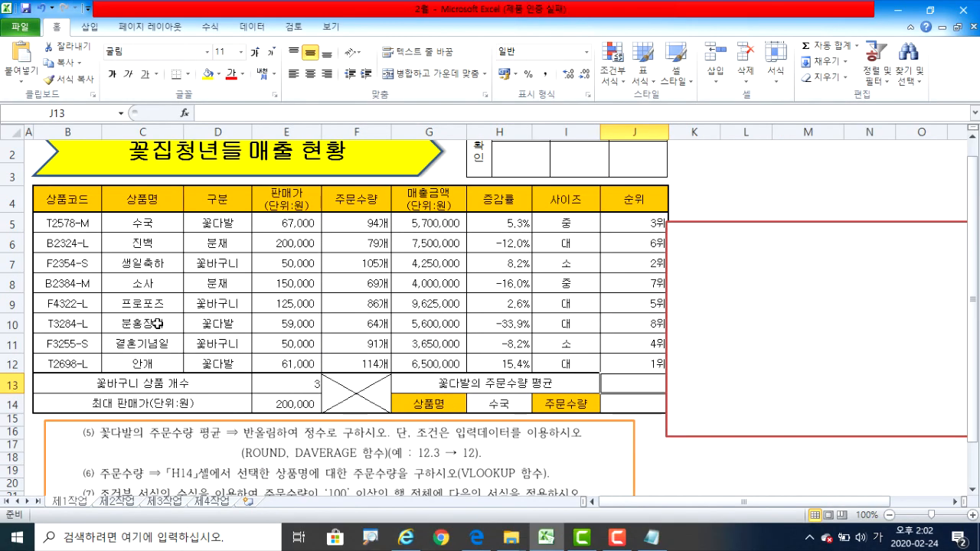
drag(748, 275, 751, 291)
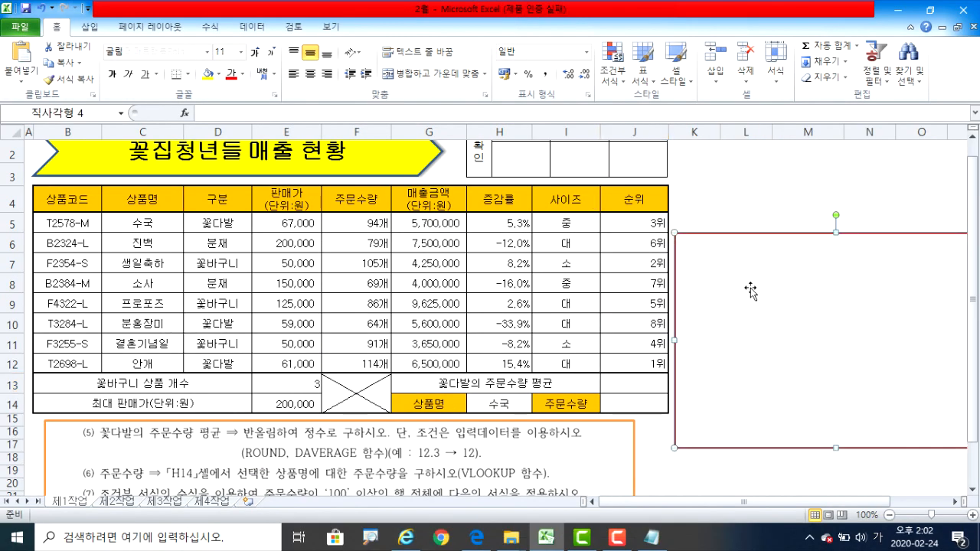
Write the syntax note =round(함수식또는셀,자리수) in the empty rectangle and move the rectangle down to about row 8.
text(=)
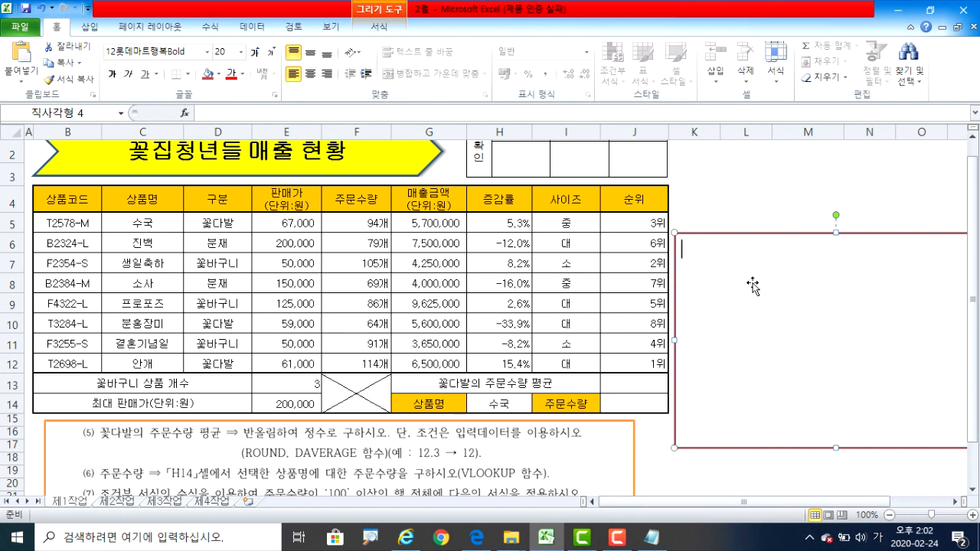
text(ㄱ)
key(BackSpace)
key(Hangul)
text(round)
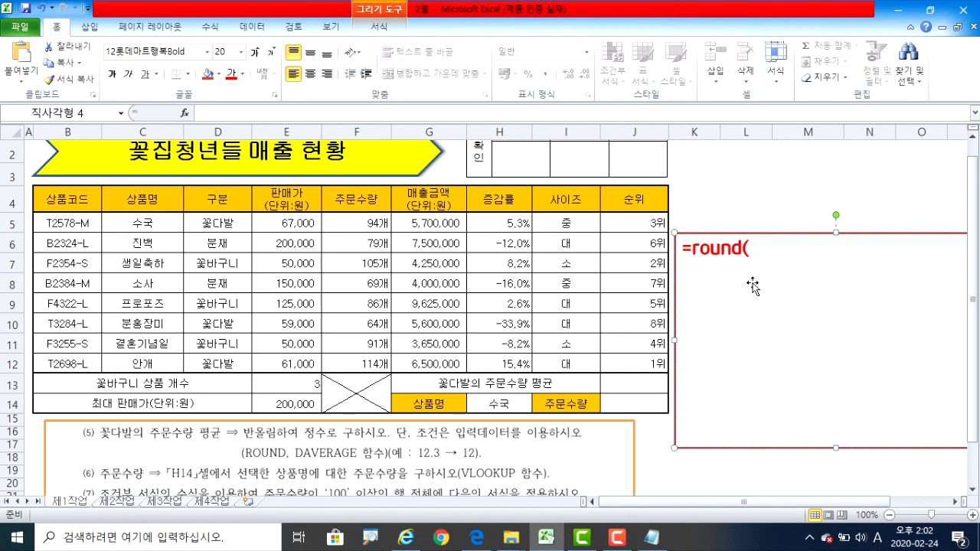
text((함수식,또는셀)
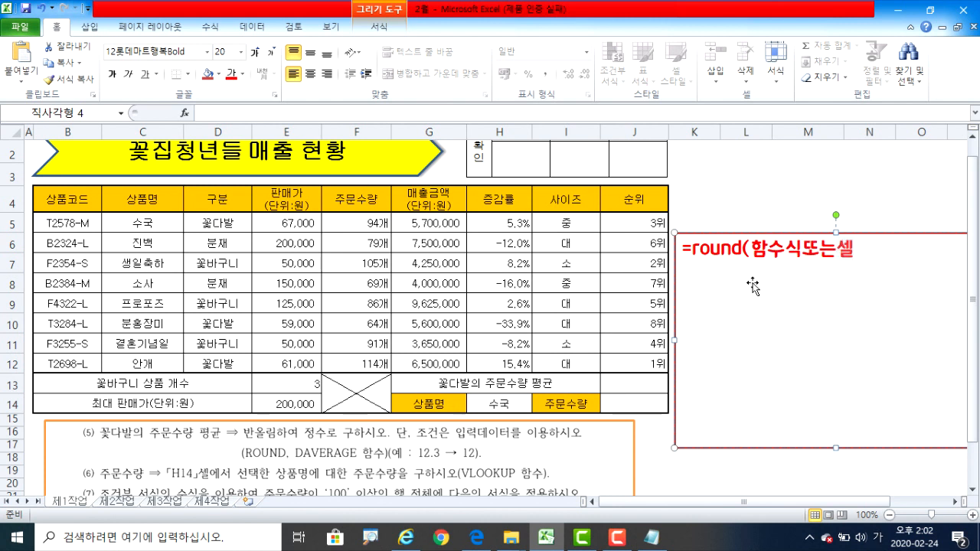
text(,자릿)
text(수))
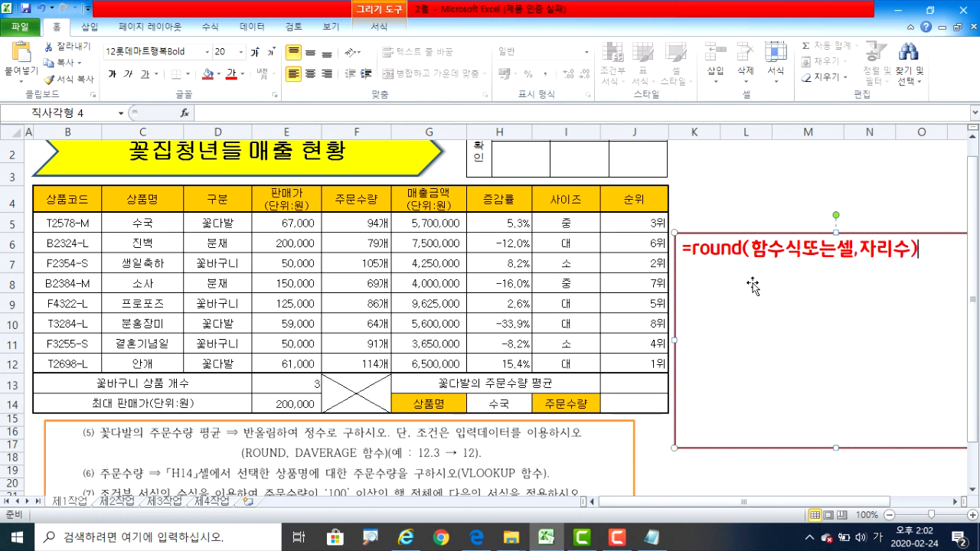
drag(754, 286, 733, 345)
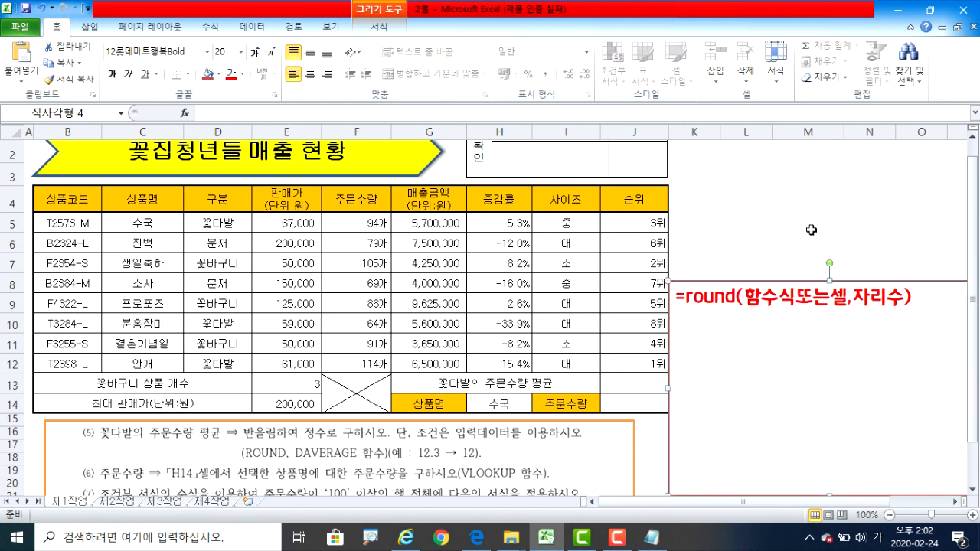
Enter the sample number 1234.5678 in L4 and widen column L.
click(750, 201)
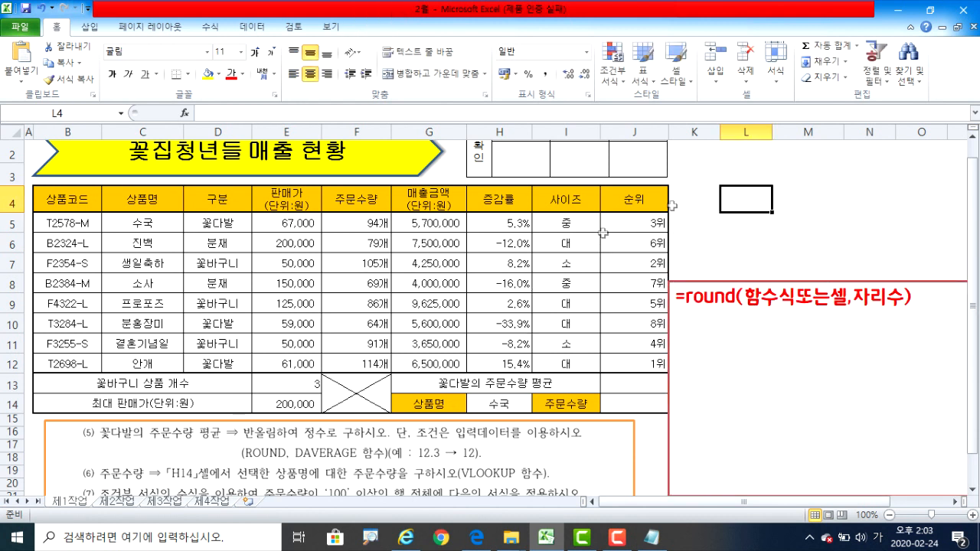
text(1234.5678)
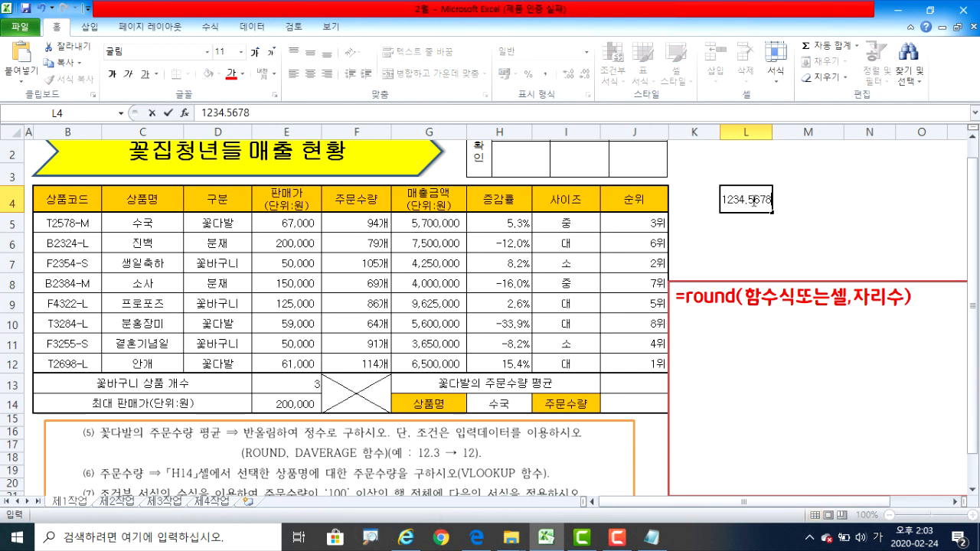
key(Return)
drag(771, 132, 796, 132)
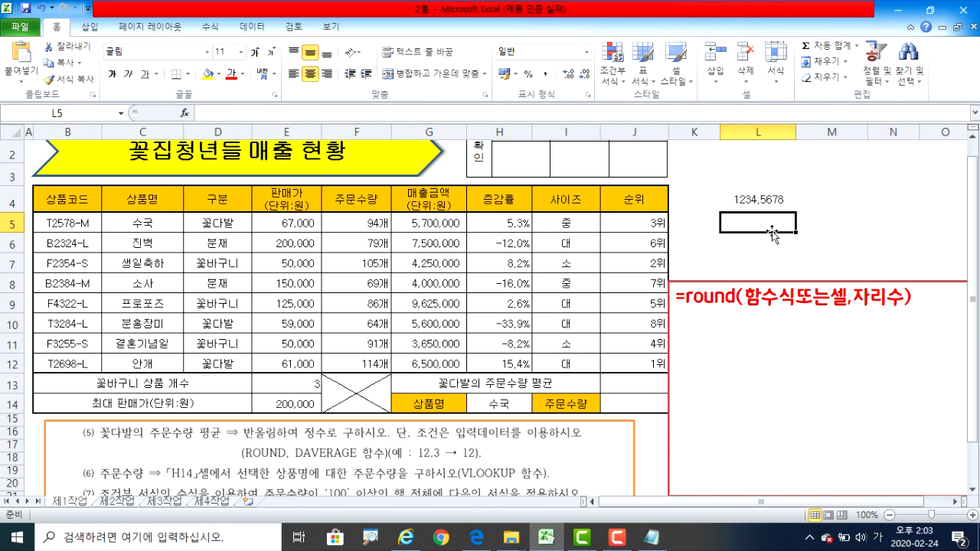
Enter the formula =ROUND(L4,1) in L6 to round the sample number to one decimal place.
click(755, 244)
text(=ㅅ)
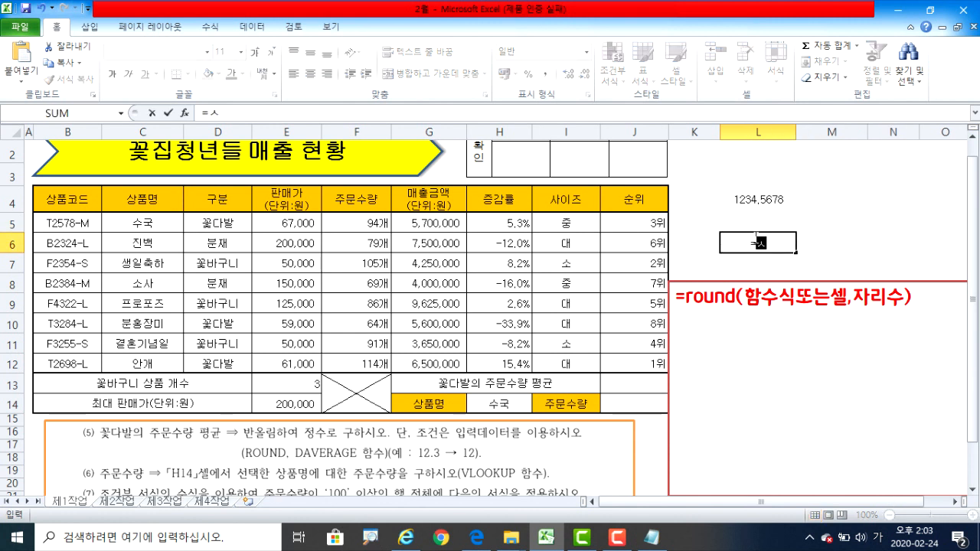
key(BackSpace)
key(Hangul)
text(round()
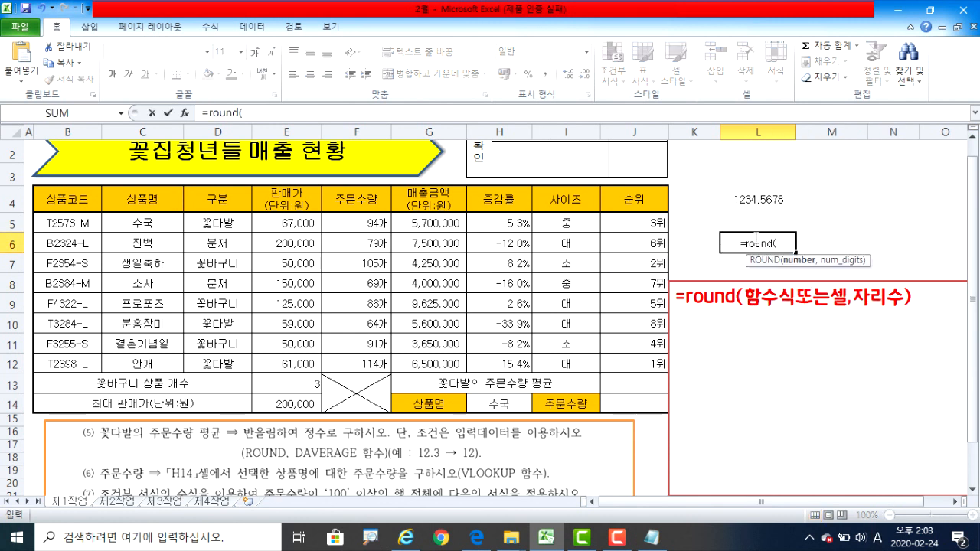
click(756, 196)
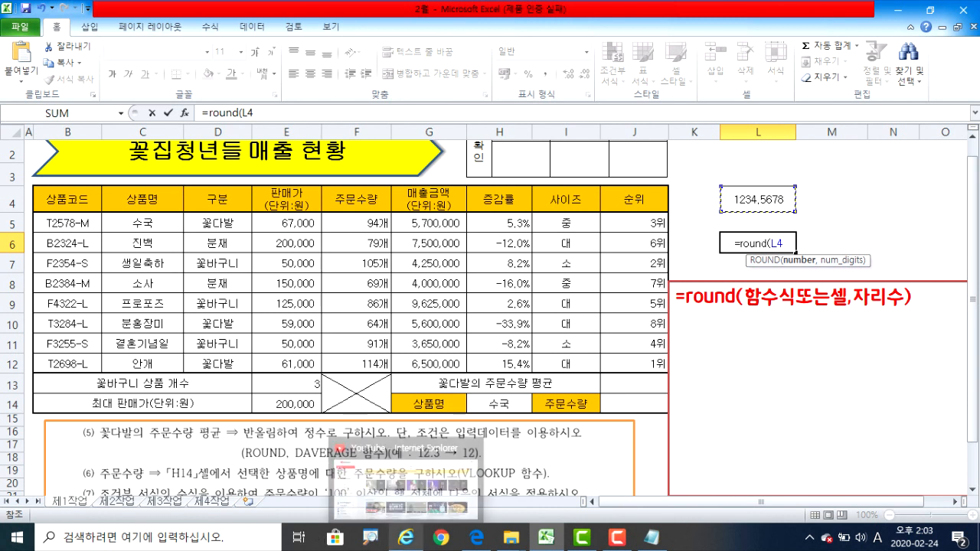
text(,)
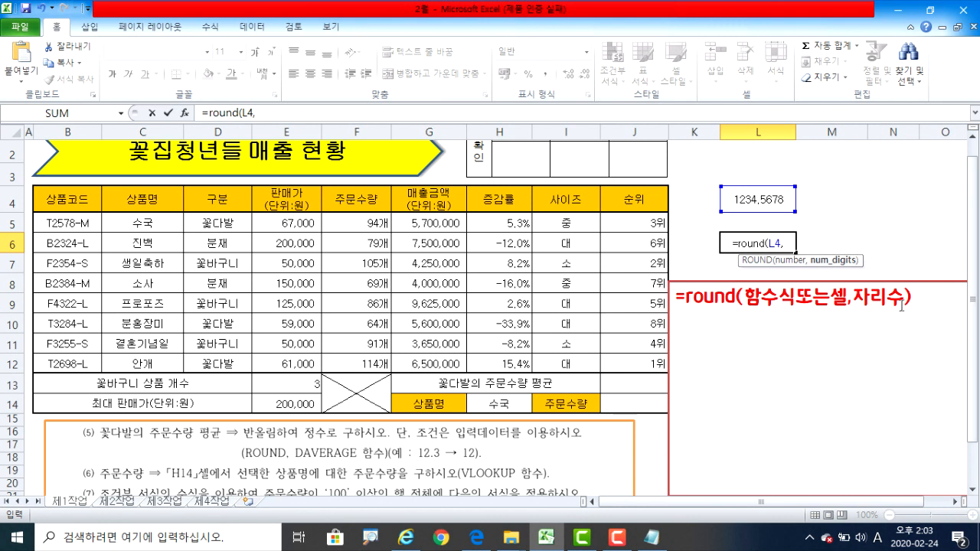
text(1)
key(Return)
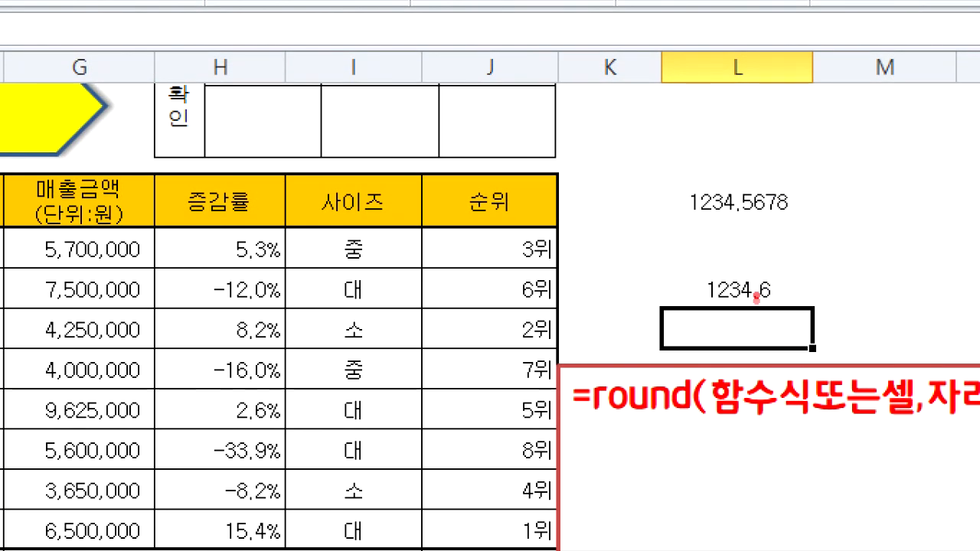
Change the digits argument of the ROUND formula in L6 to 2.
mouse_move(749, 169)
mouse_down()
mouse_move(760, 187)
mouse_move(746, 186)
mouse_up()
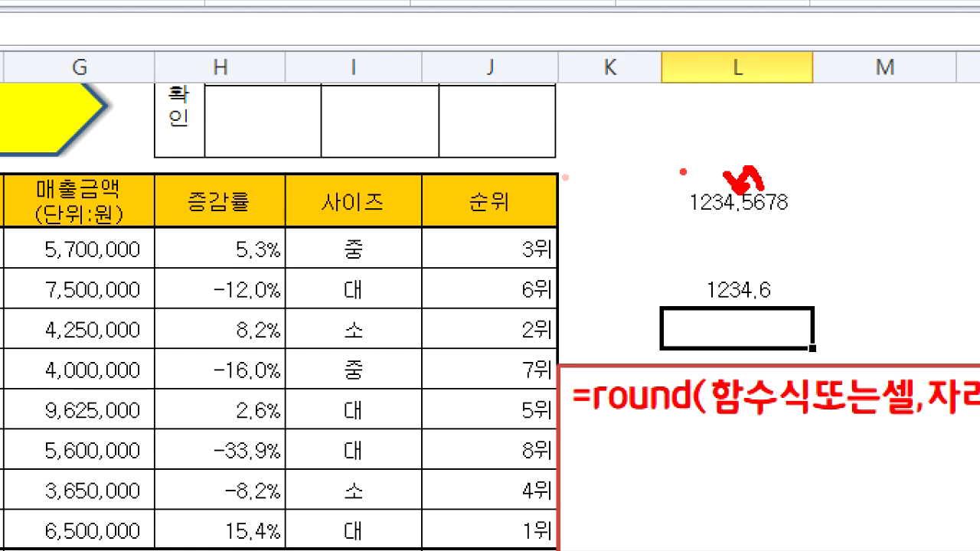
key(Escape)
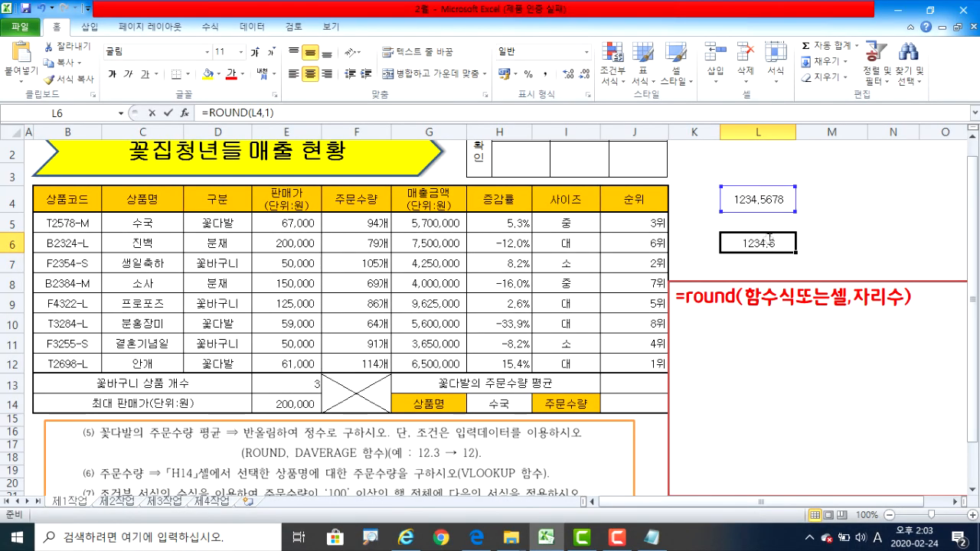
double_click(786, 240)
double_click(784, 243)
click(790, 244)
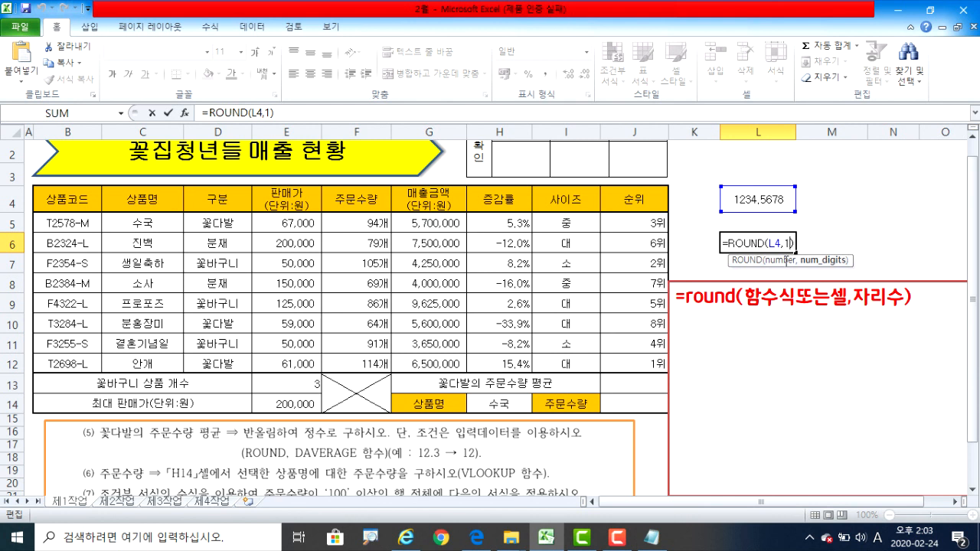
key(BackSpace)
text(2)
key(Return)
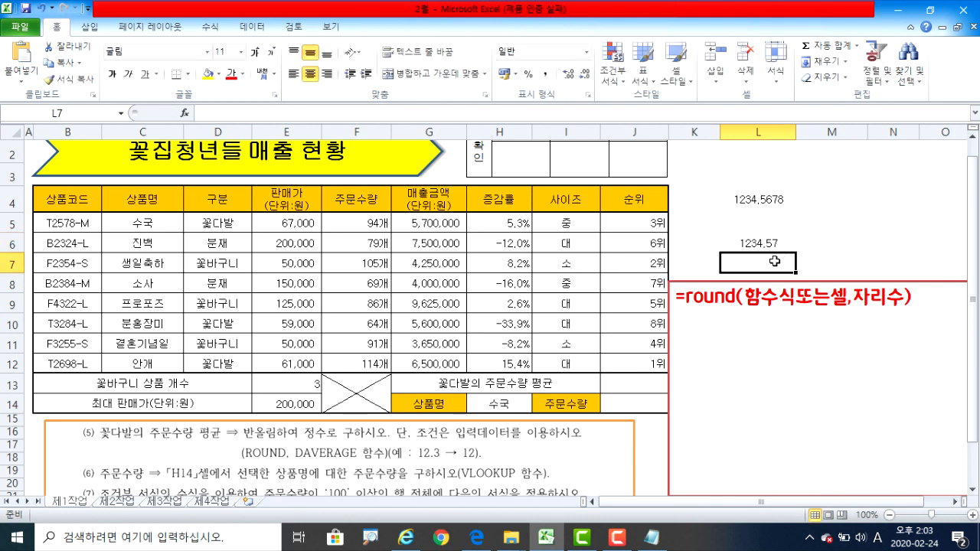
Change the sample number in L4 to 1234.5648.
click(776, 202)
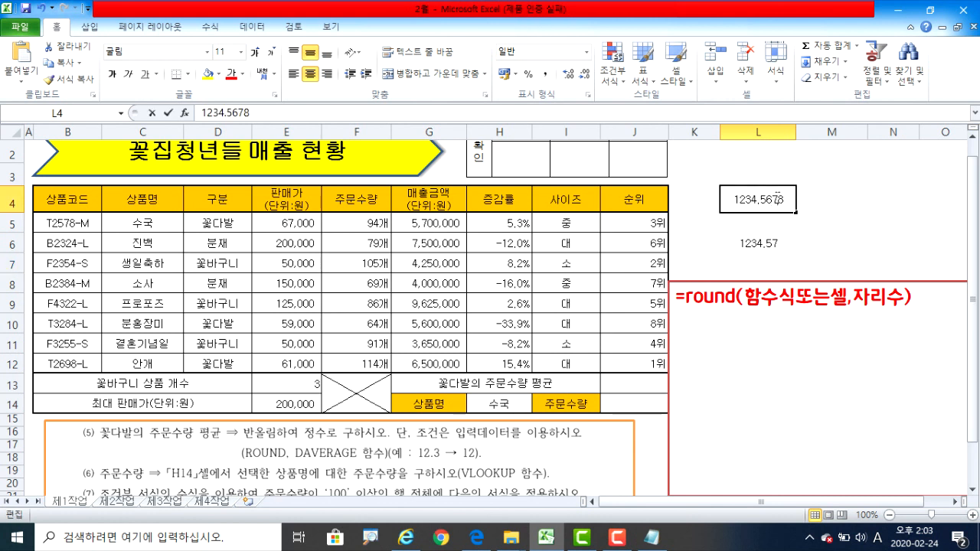
double_click(776, 201)
key(BackSpace)
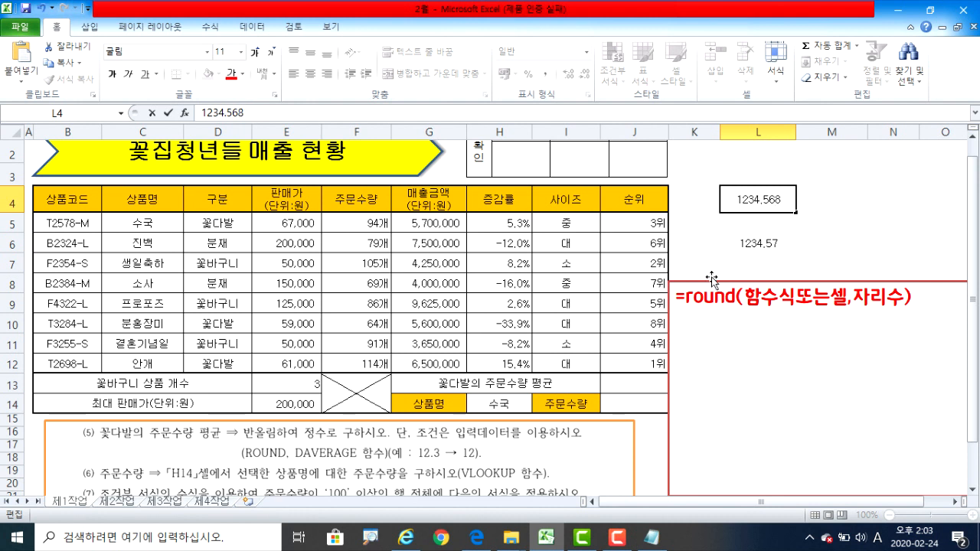
text(4)
key(Return)
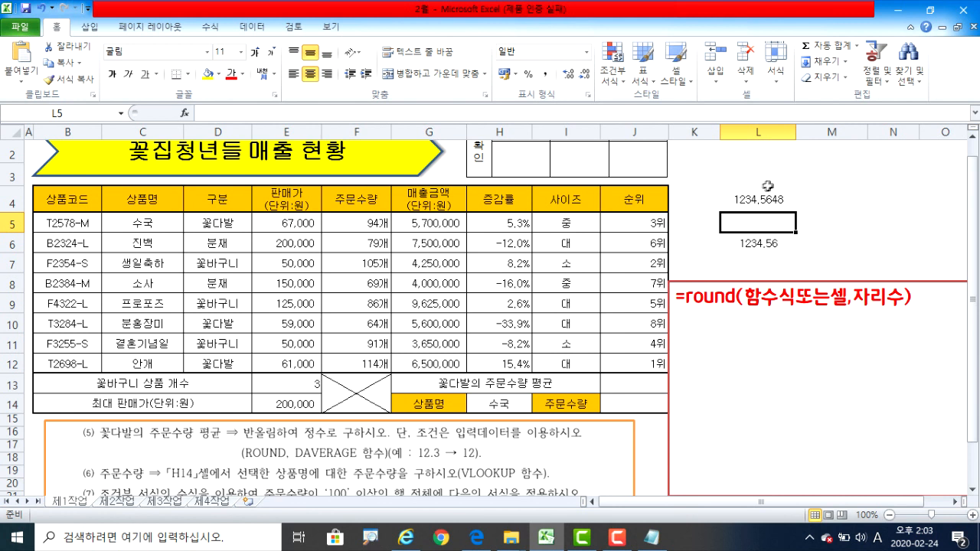
Set the digits argument of L6's ROUND formula to -1 to round to the tens place.
double_click(768, 244)
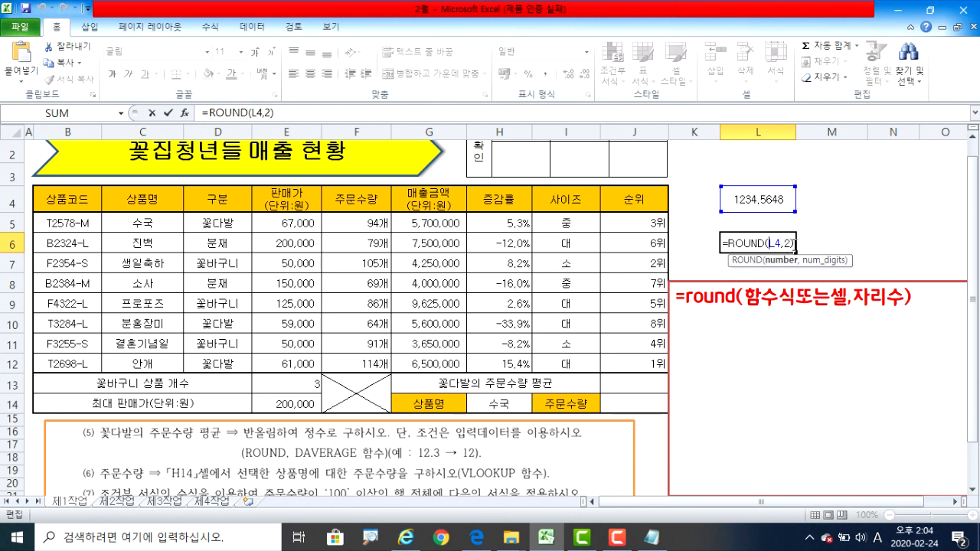
double_click(786, 243)
text(-1)
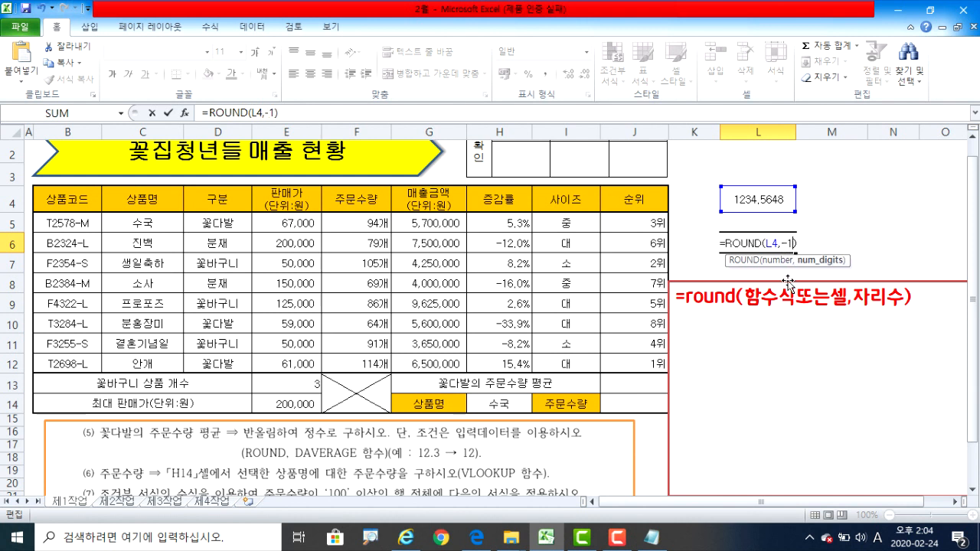
key(Return)
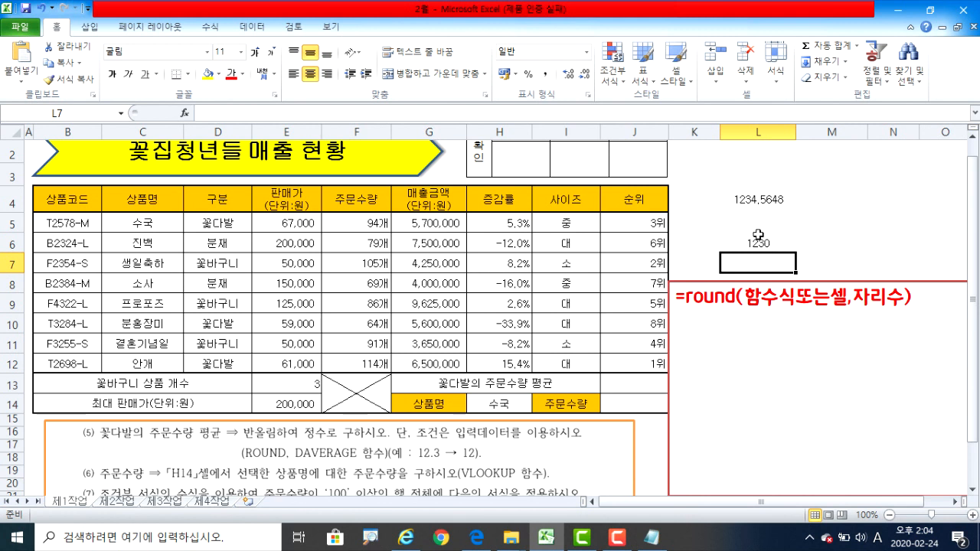
Set the digits argument of L6's ROUND formula to -2 to round to the hundreds place.
double_click(768, 243)
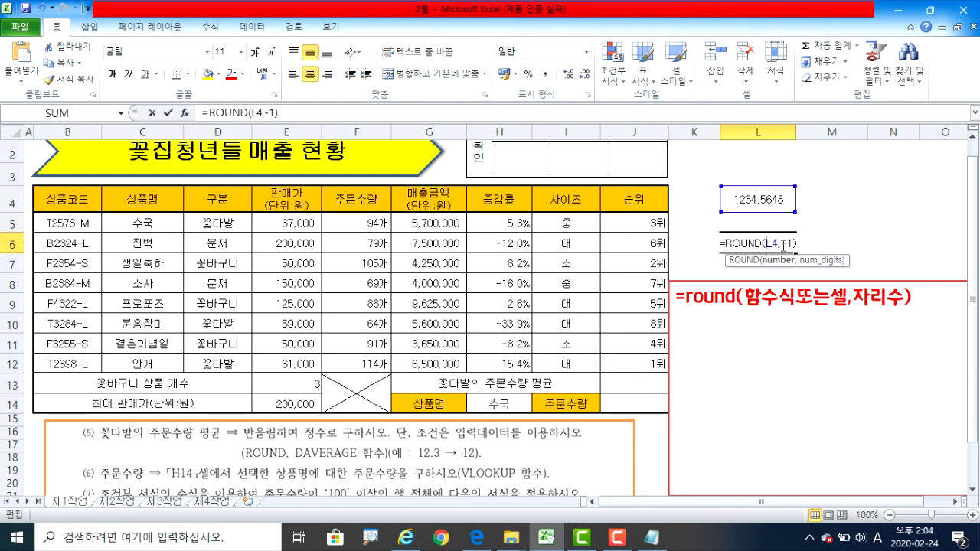
click(782, 245)
text(2)
key(Return)
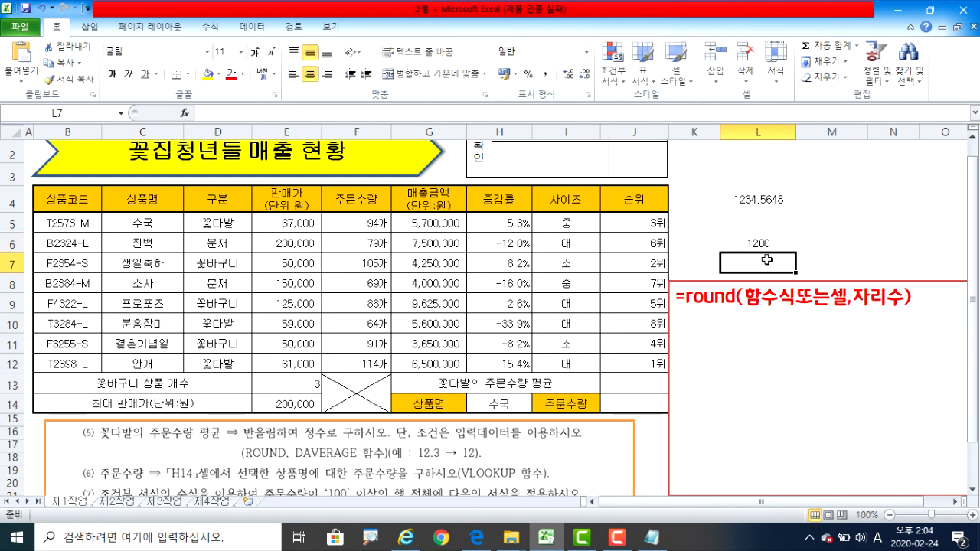
Set the digits argument of L6's ROUND formula to -3 to round to the thousands place.
double_click(766, 242)
text(3)
key(Return)
Set the digits argument of L6's ROUND formula to 0 to round the sample number to an integer.
double_click(769, 245)
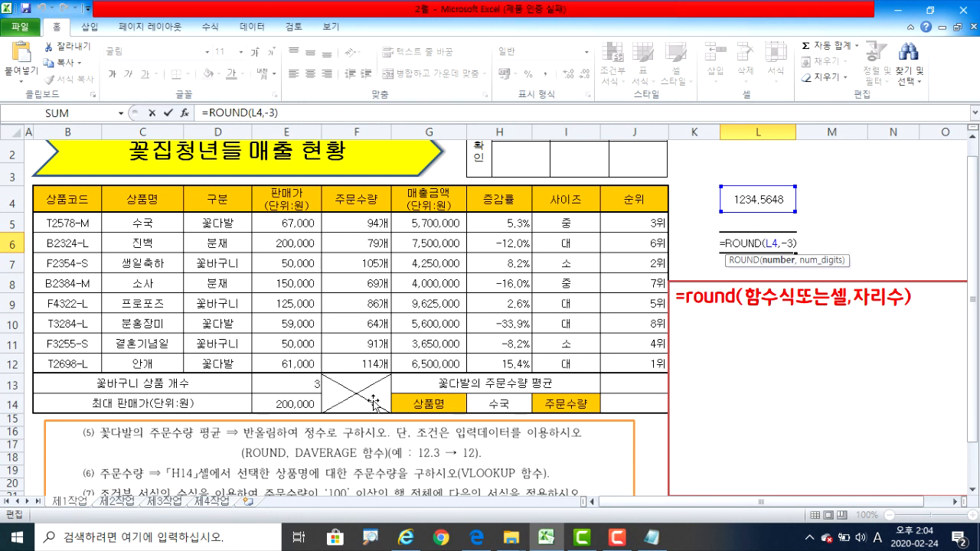
click(788, 243)
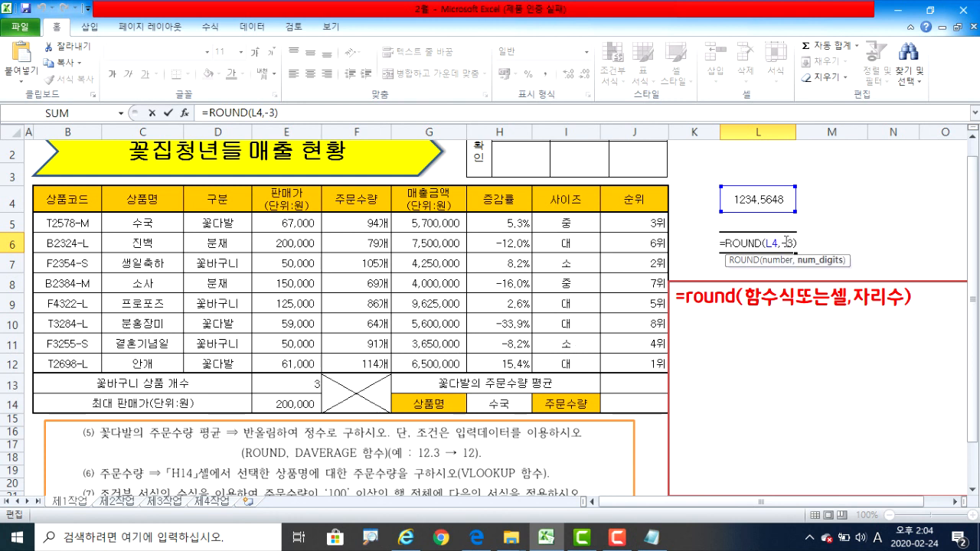
drag(782, 243, 795, 244)
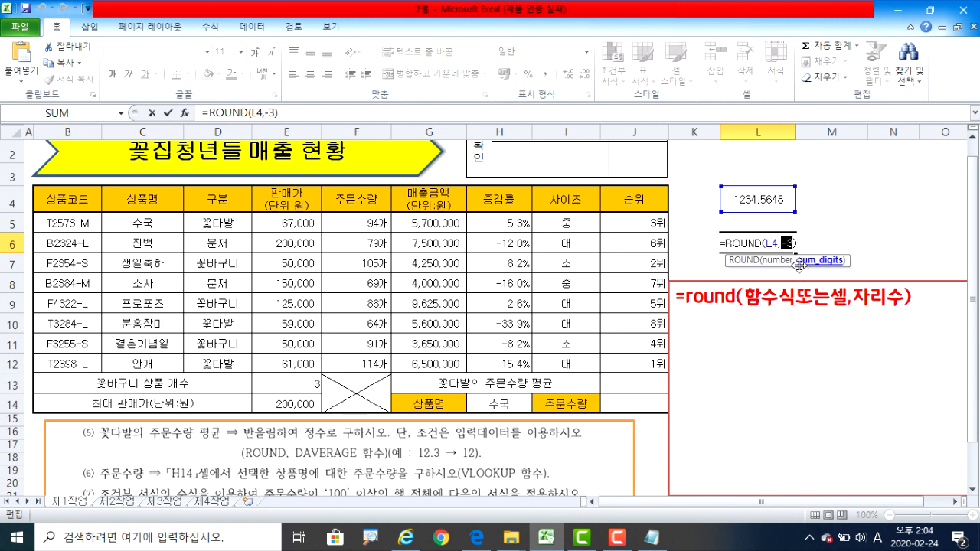
text(0)
key(Return)
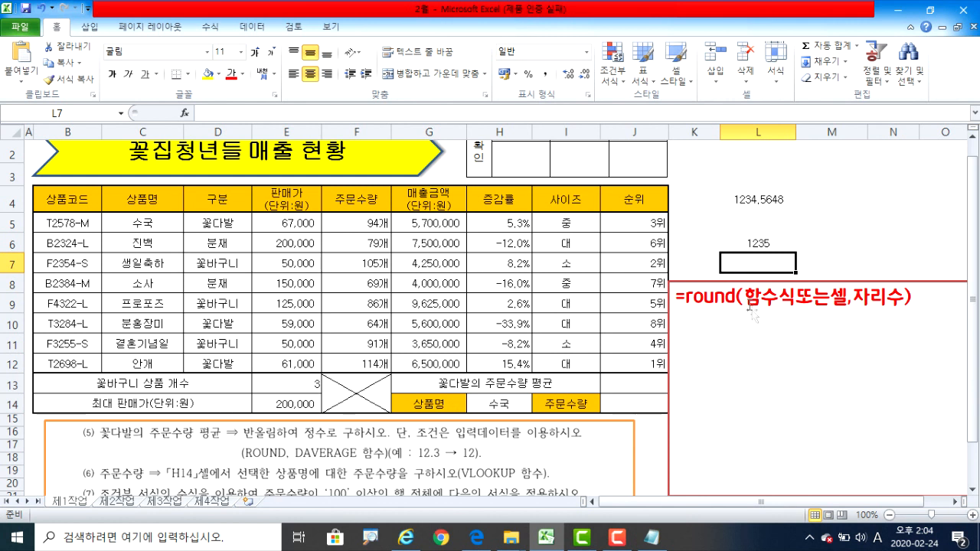
Add the syntax note =daverage(데이터범위,열번호,조건범위) below the ROUND note and move the rectangle so its full text fits in view.
click(852, 297)
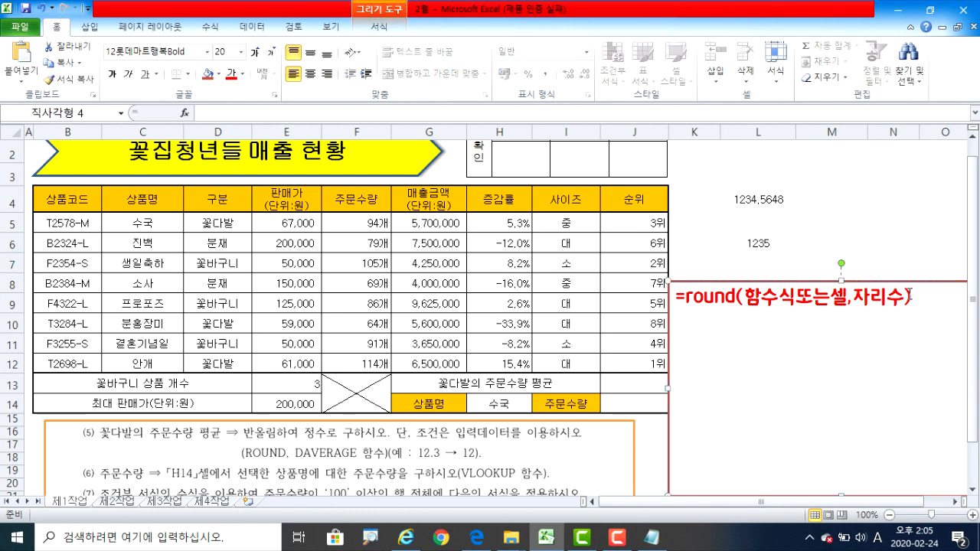
key(Return)
key(Return)
text(=daverage()
key(Hangul)
text(ep)
key(BackSpace)
key(BackSpace)
key(Hangul)
text(데)
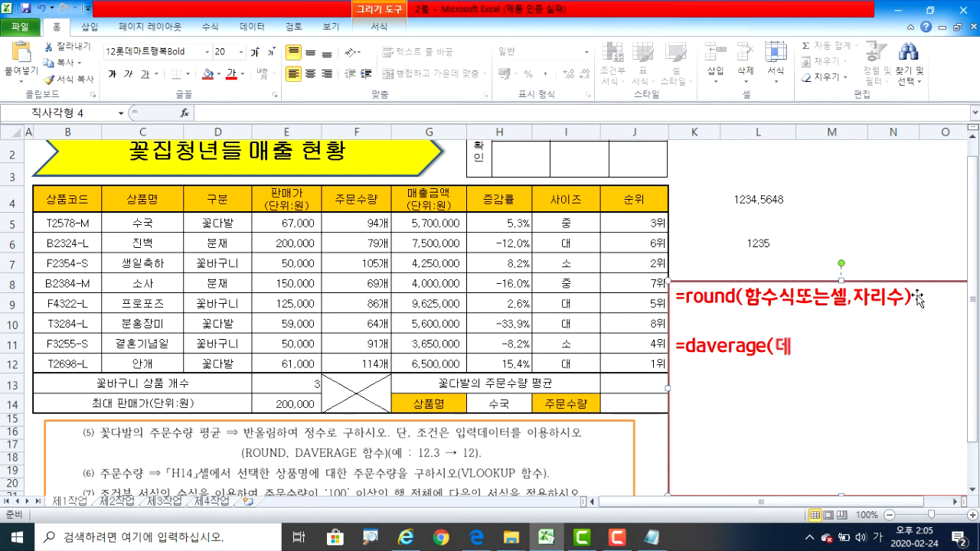
text(이터범ㅇ위,)
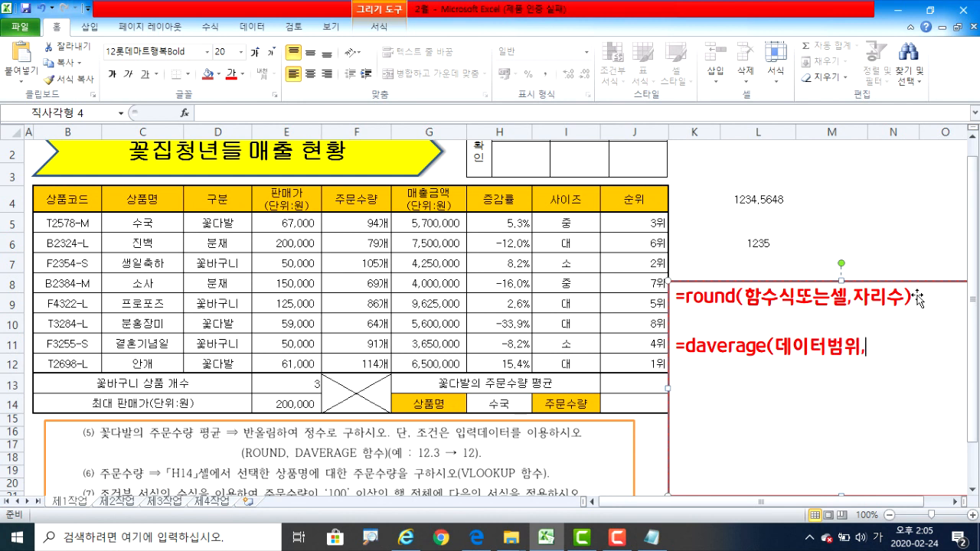
text(열번)
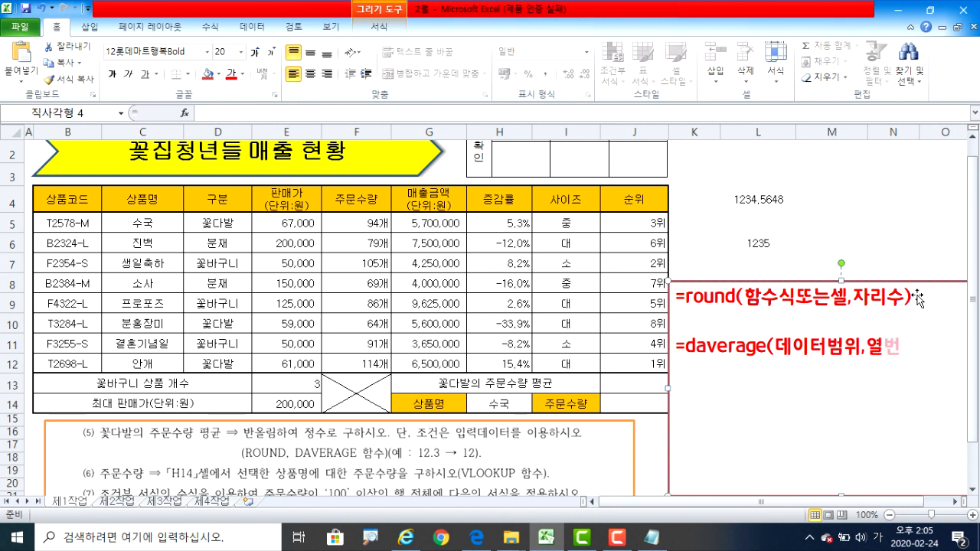
text(호,조건범)
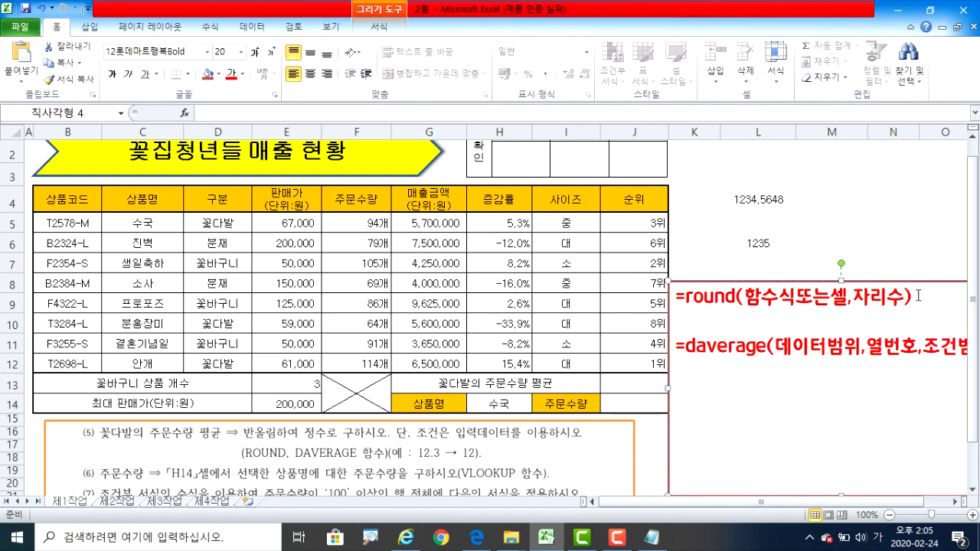
text(위))
drag(967, 368, 883, 357)
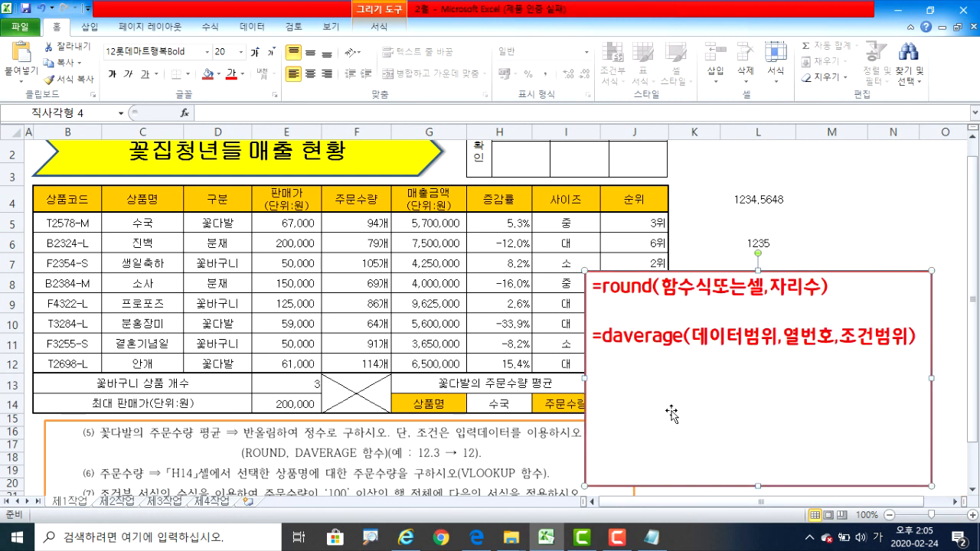
Widen the syntax note rectangle, highlight its 데이터범위 and 조건범위 arguments, and move it clear of the table's 순위 column.
drag(931, 378, 948, 377)
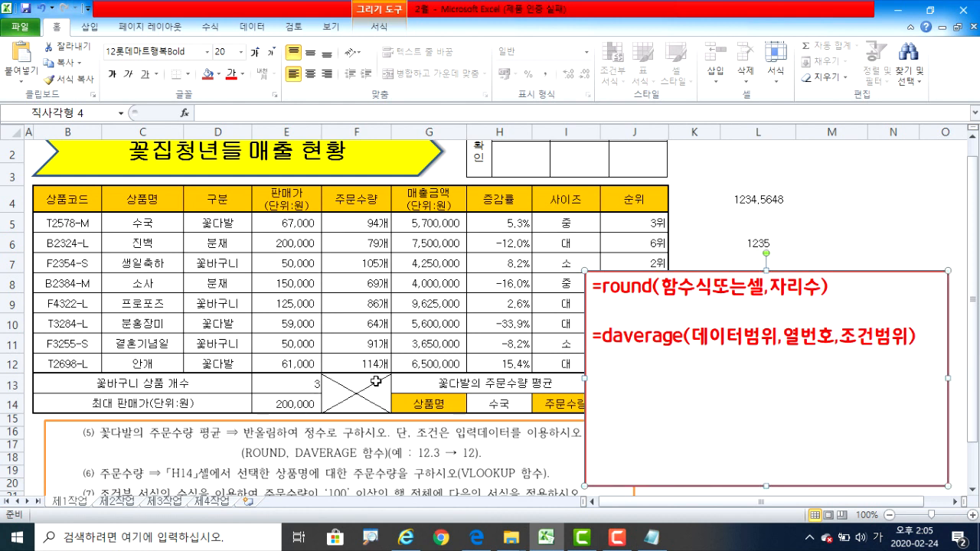
drag(694, 335, 775, 340)
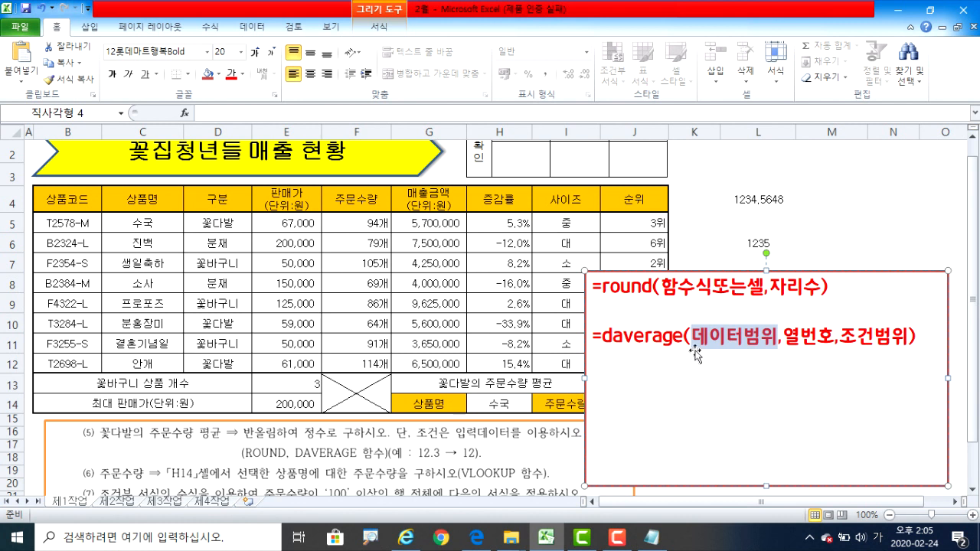
key(Escape)
key(Escape)
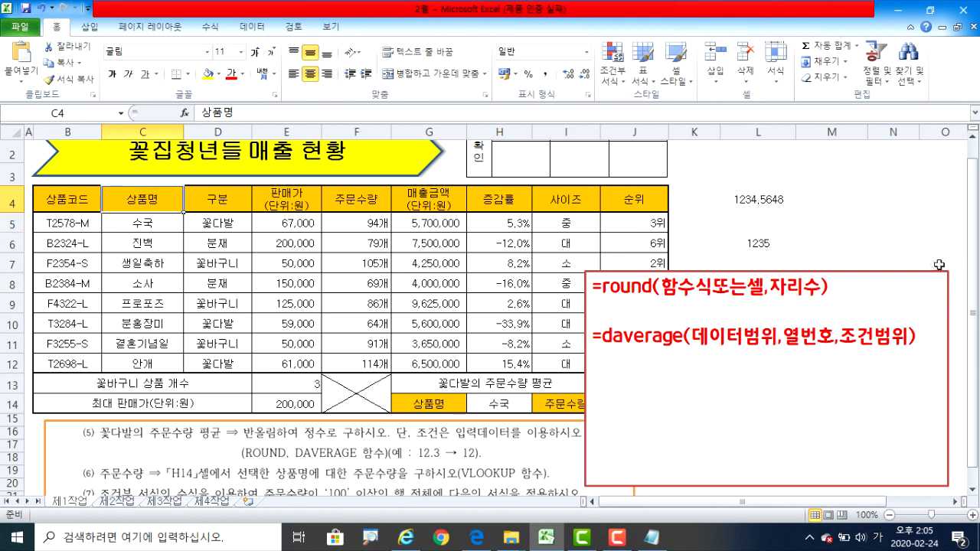
drag(843, 335, 906, 346)
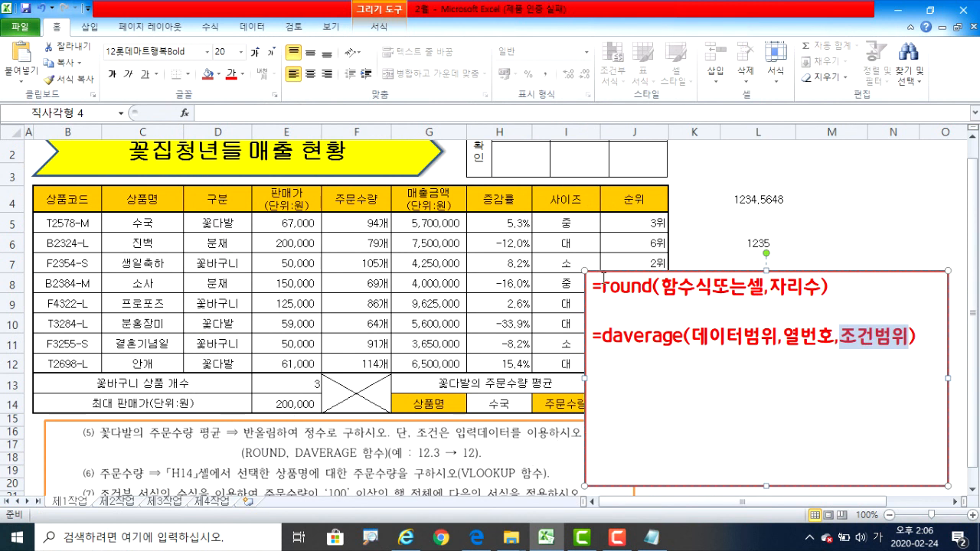
drag(586, 282, 692, 275)
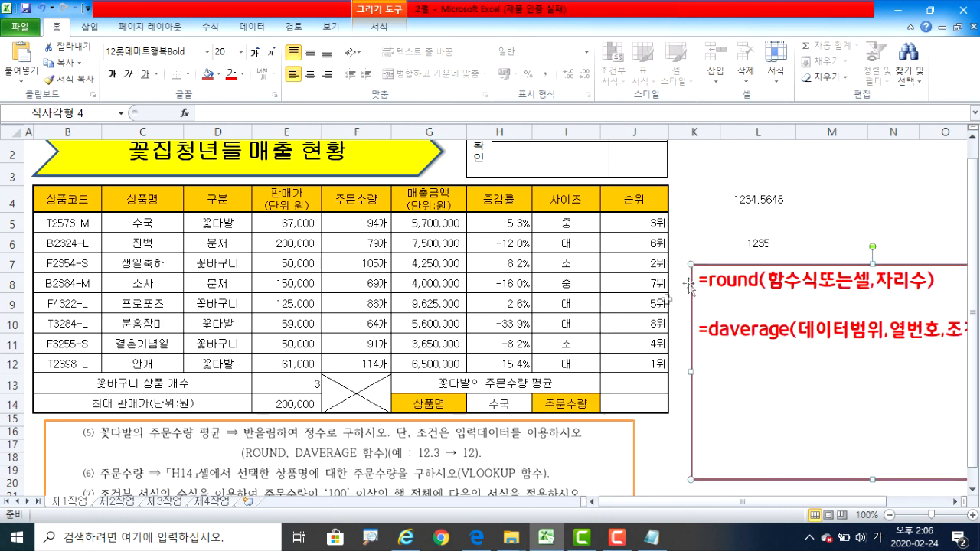
Begin a DAVERAGE formula in J13 with the table B4:J12, headers included, as its data range.
click(623, 383)
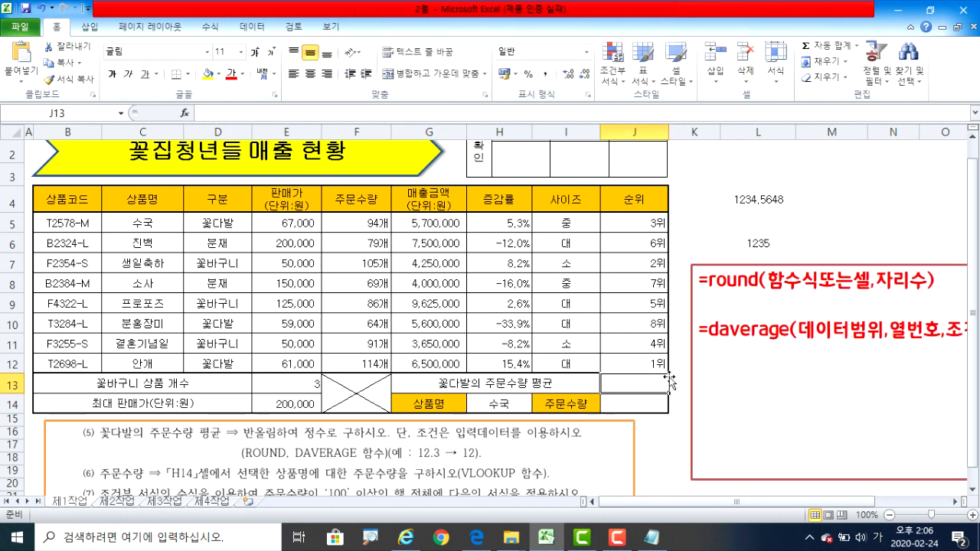
text(=da)
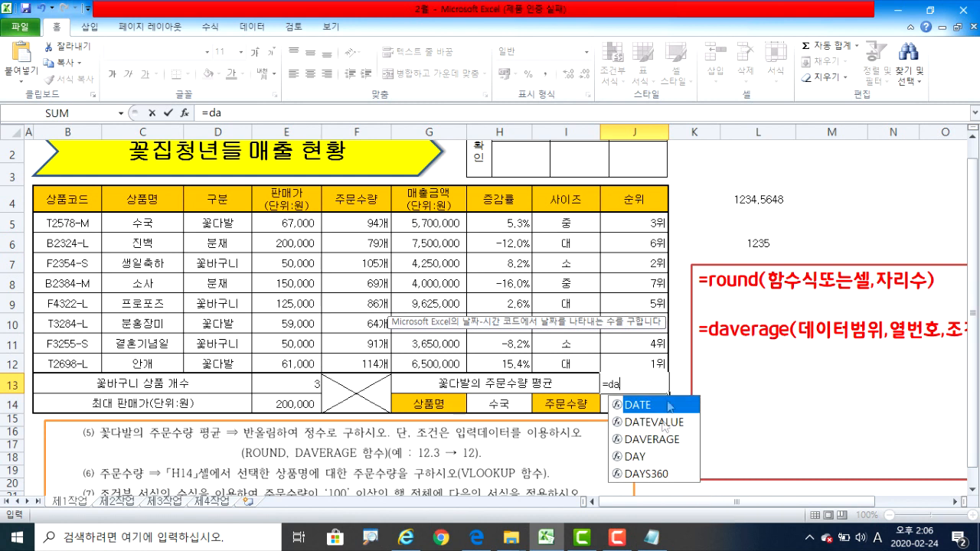
double_click(657, 440)
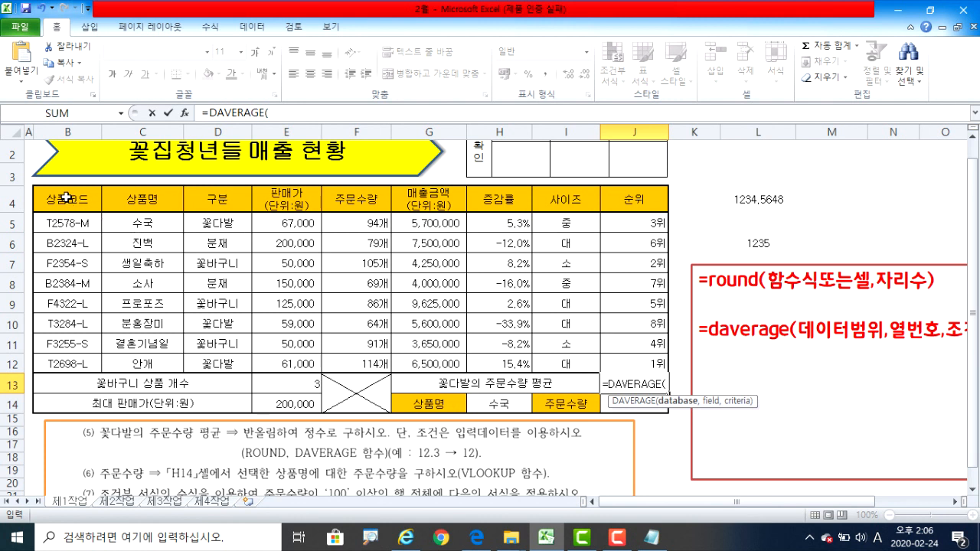
drag(65, 197, 657, 363)
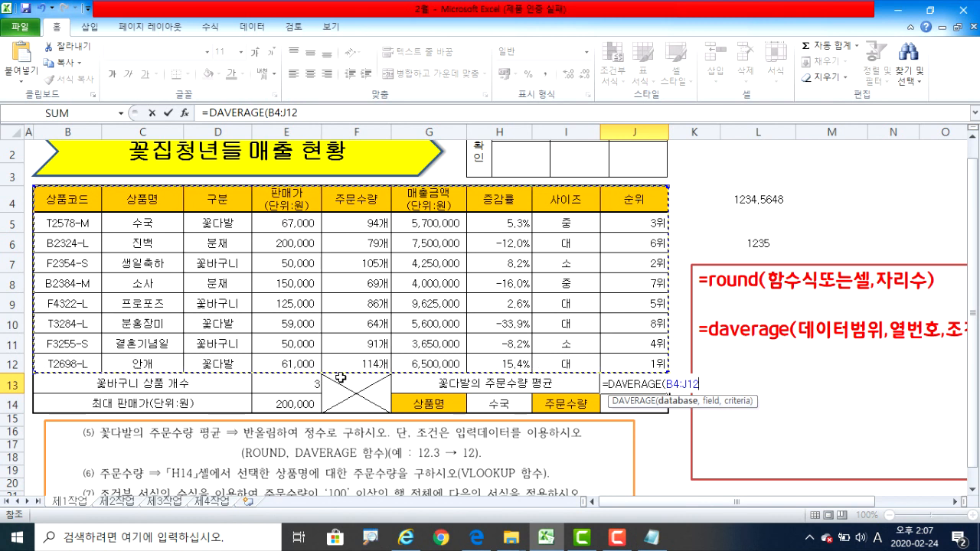
text(,)
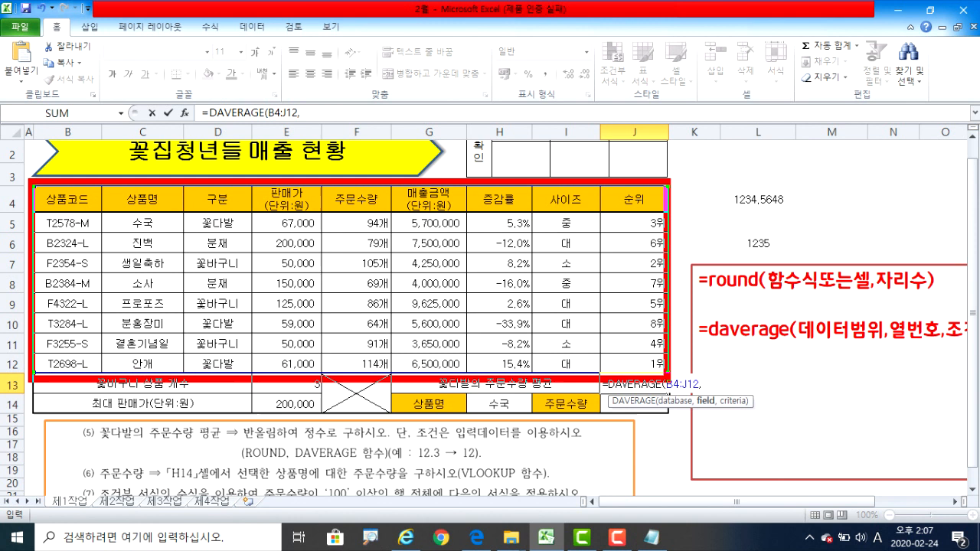
Mark the table columns 1 to 5 up to 주문수량 and enter 5 as DAVERAGE's field argument.
mouse_move(78, 239)
mouse_down()
mouse_move(66, 274)
mouse_move(143, 281)
mouse_up()
mouse_move(196, 249)
mouse_down()
mouse_move(221, 269)
mouse_move(206, 288)
mouse_up()
mouse_move(274, 253)
mouse_down()
mouse_move(303, 285)
mouse_move(287, 297)
mouse_up()
click(300, 267)
mouse_move(354, 255)
mouse_down()
mouse_move(372, 302)
mouse_move(349, 313)
mouse_up()
drag(363, 280, 377, 260)
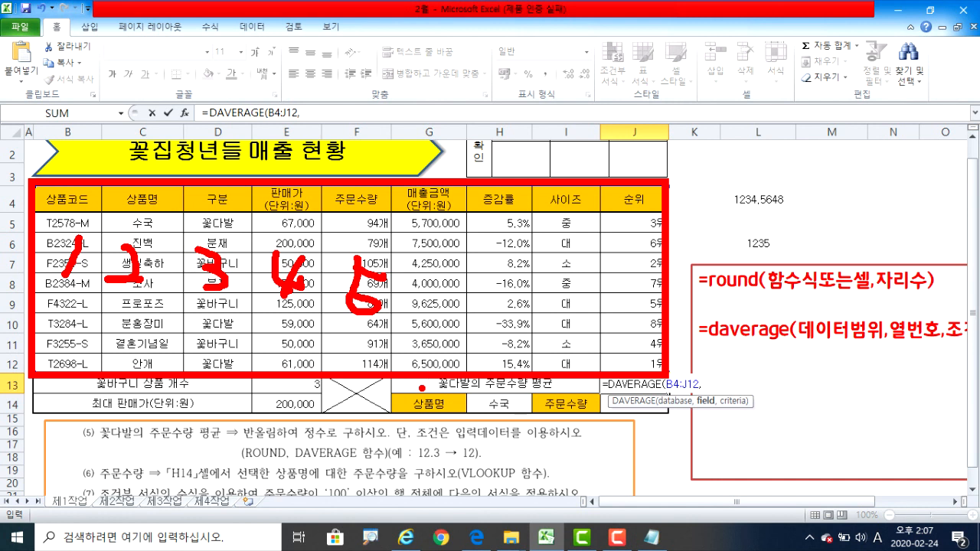
key(Escape)
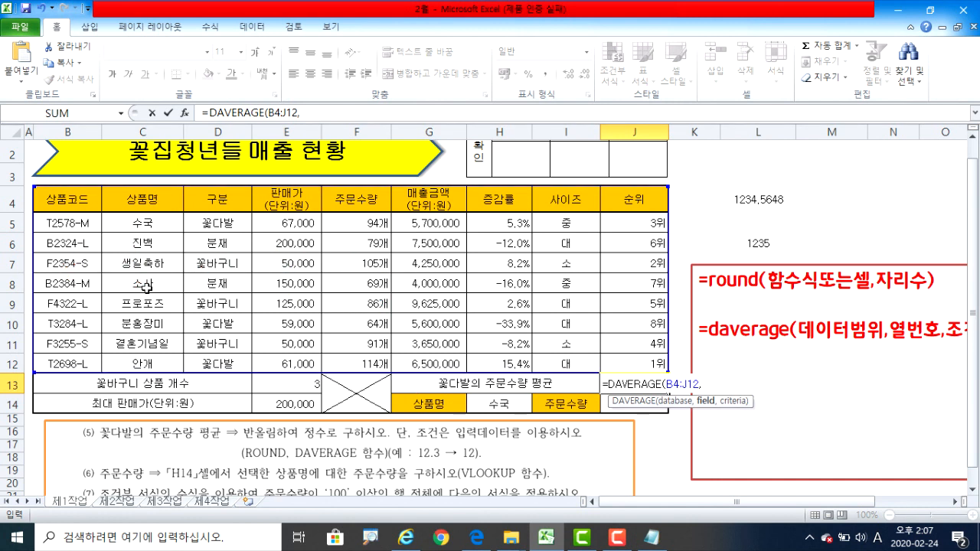
text(5,)
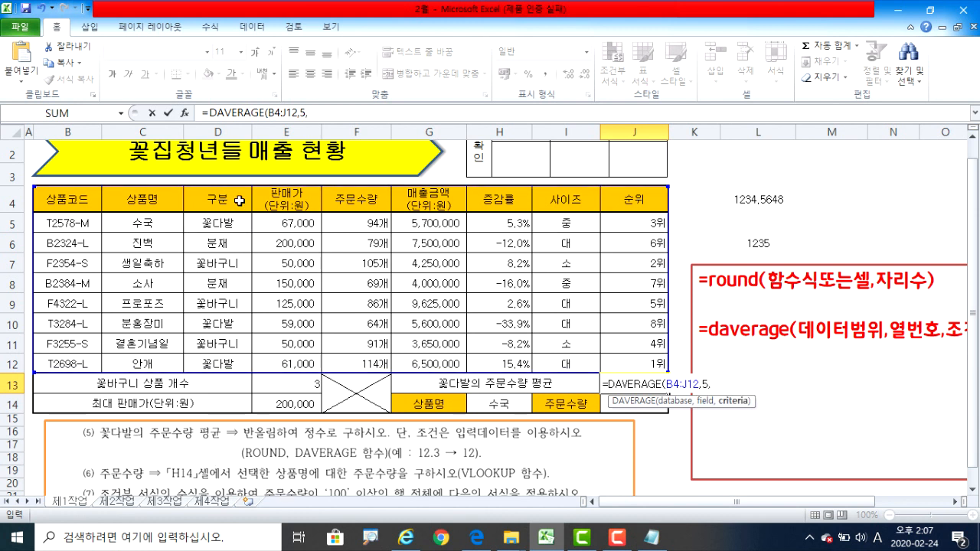
Use D4:D5 (구분, 꽃다발) as the criteria range, mark the formula's arguments, and complete the DAVERAGE formula in J13.
drag(230, 202, 231, 224)
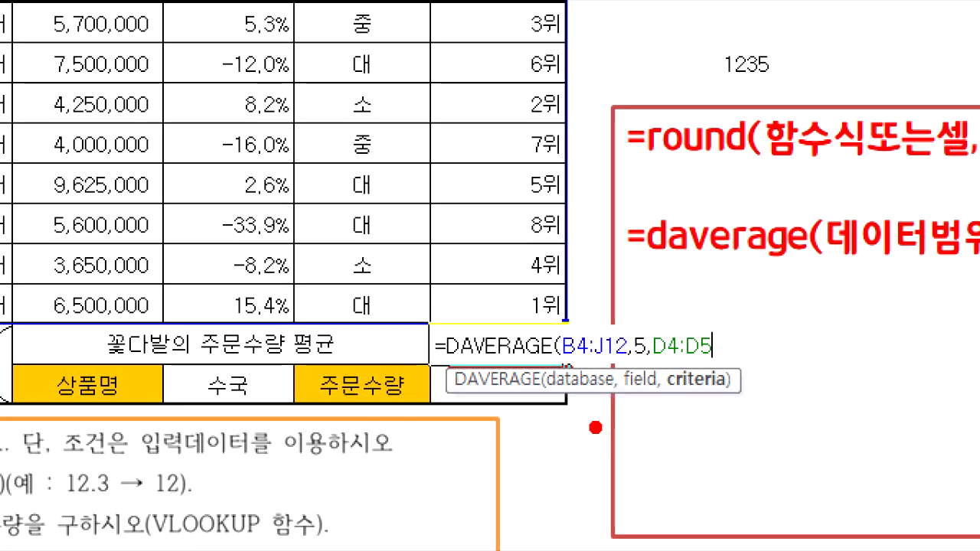
drag(449, 366, 626, 365)
mouse_move(555, 323)
mouse_down()
mouse_move(625, 363)
mouse_move(656, 362)
mouse_up()
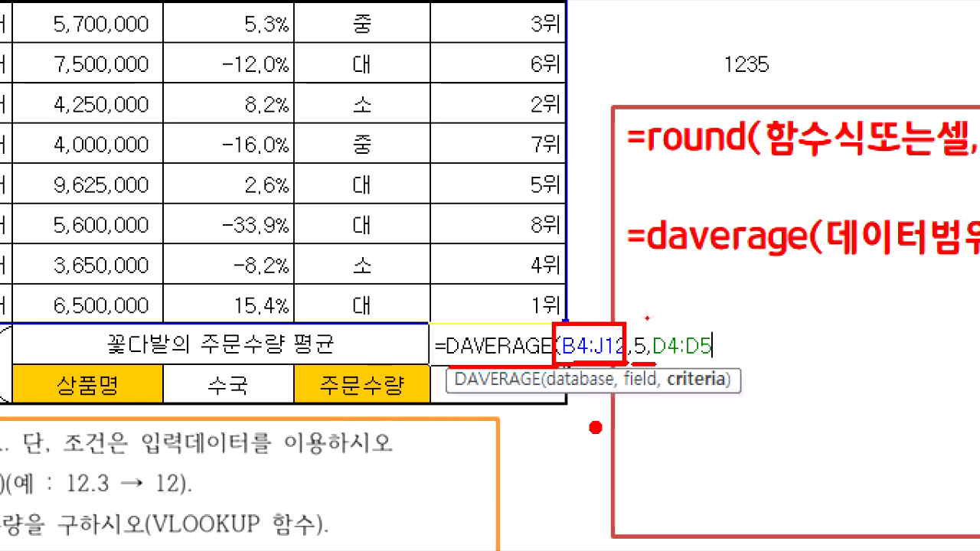
mouse_move(647, 317)
mouse_down()
mouse_move(683, 365)
mouse_move(722, 365)
mouse_up()
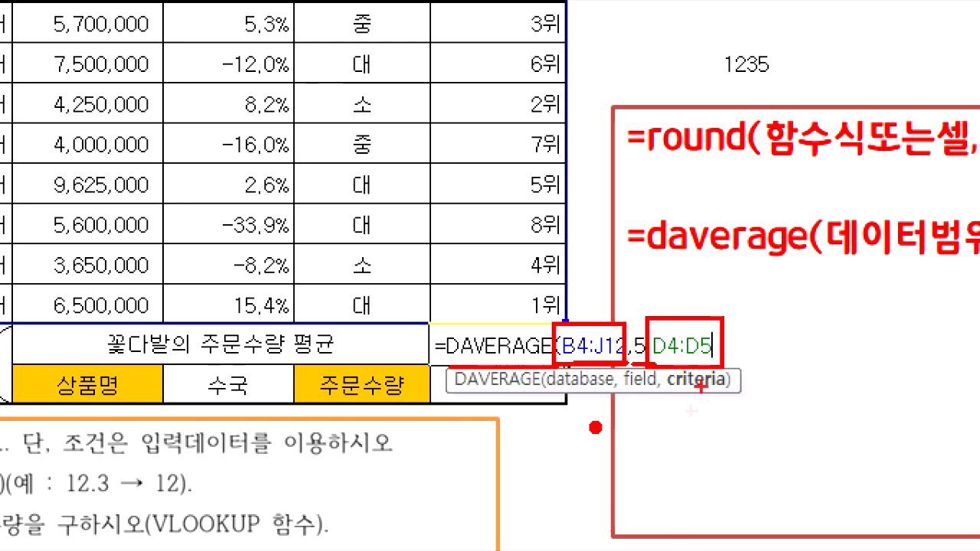
key(Escape)
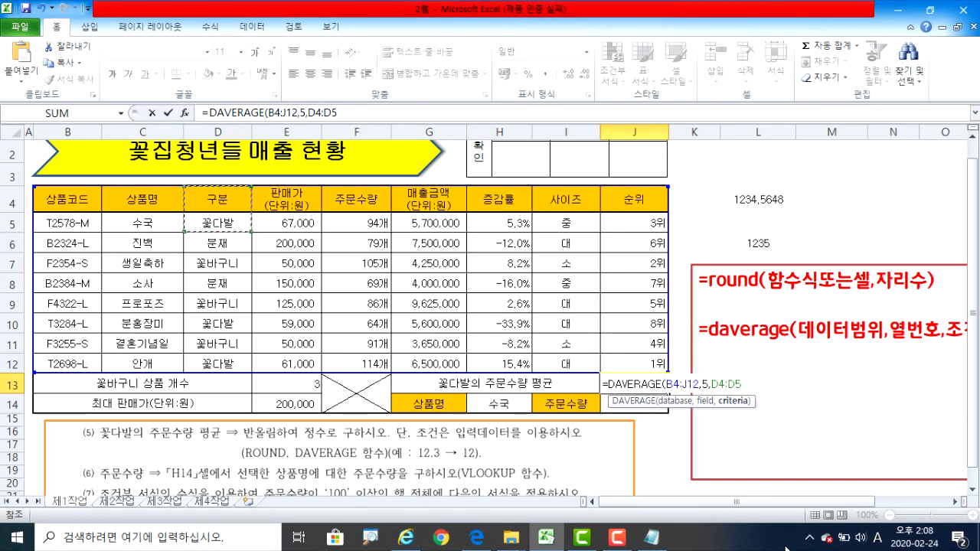
key(Return)
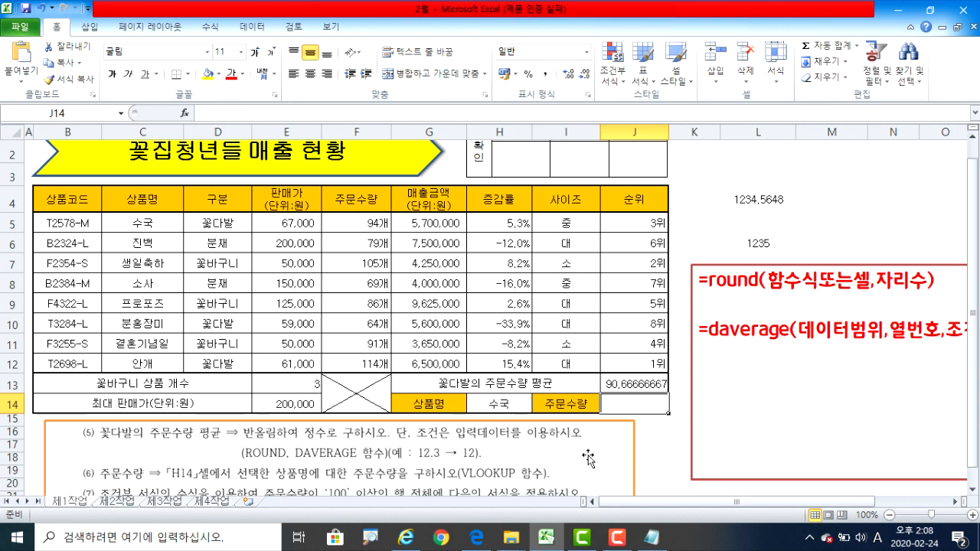
Reopen the J13 formula, underline its DAVERAGE part, and insert round( in front of DAVERAGE.
click(633, 383)
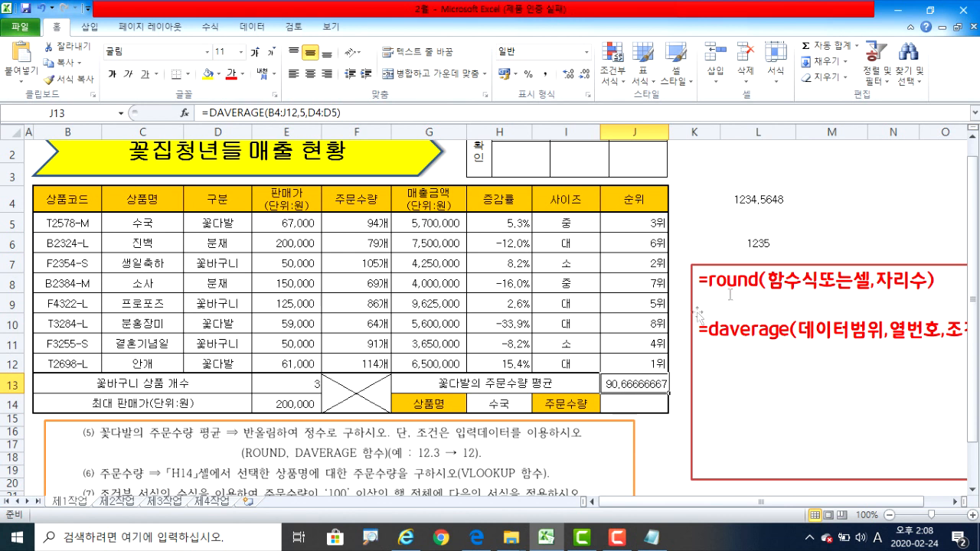
double_click(629, 383)
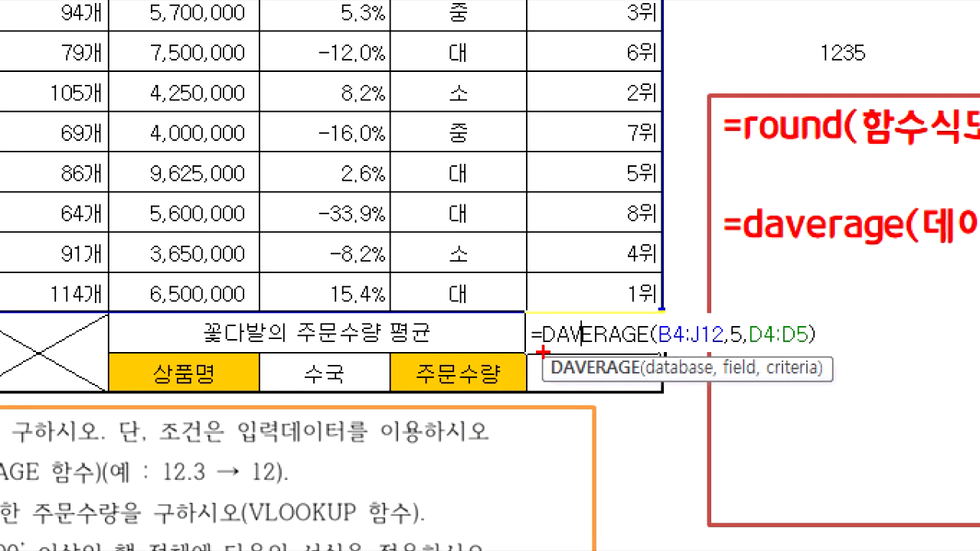
drag(611, 340, 732, 344)
drag(542, 354, 814, 353)
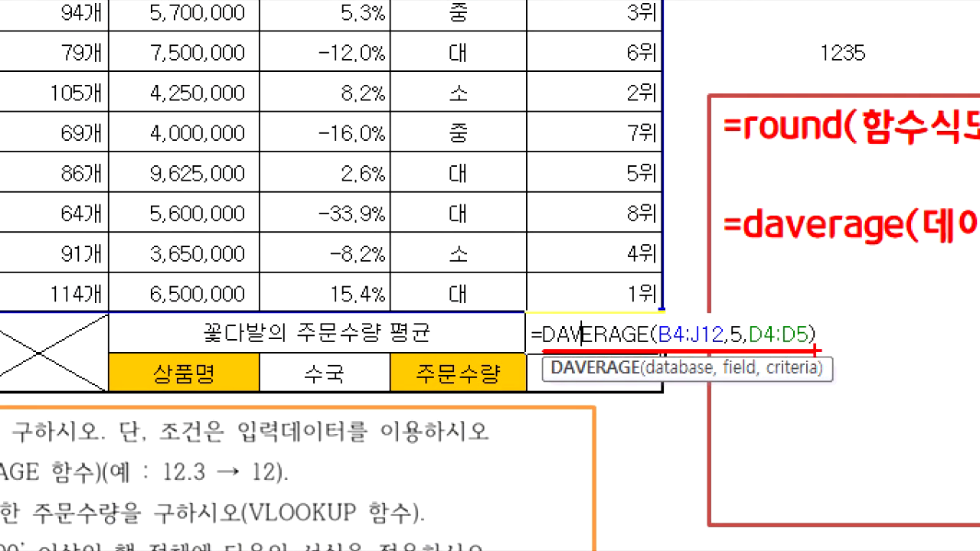
key(Escape)
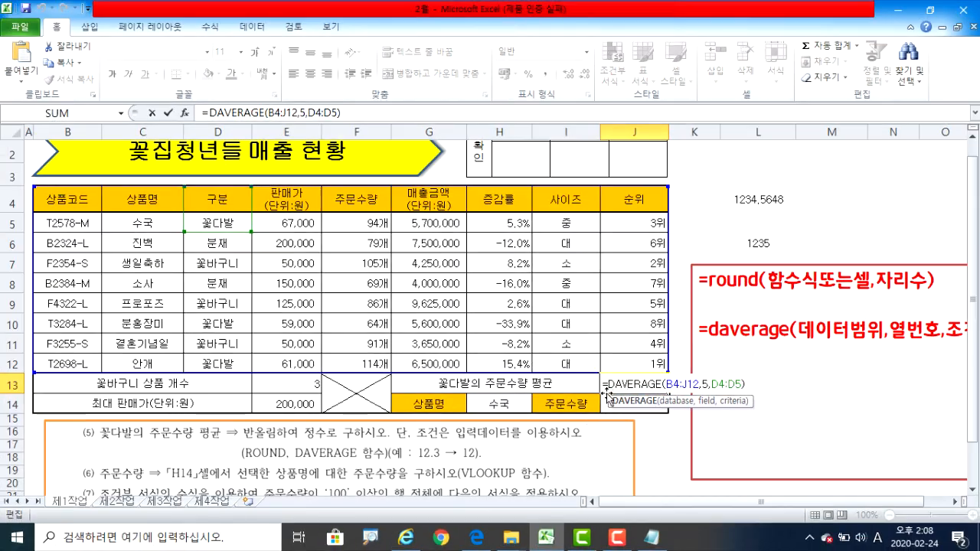
click(606, 389)
text(r)
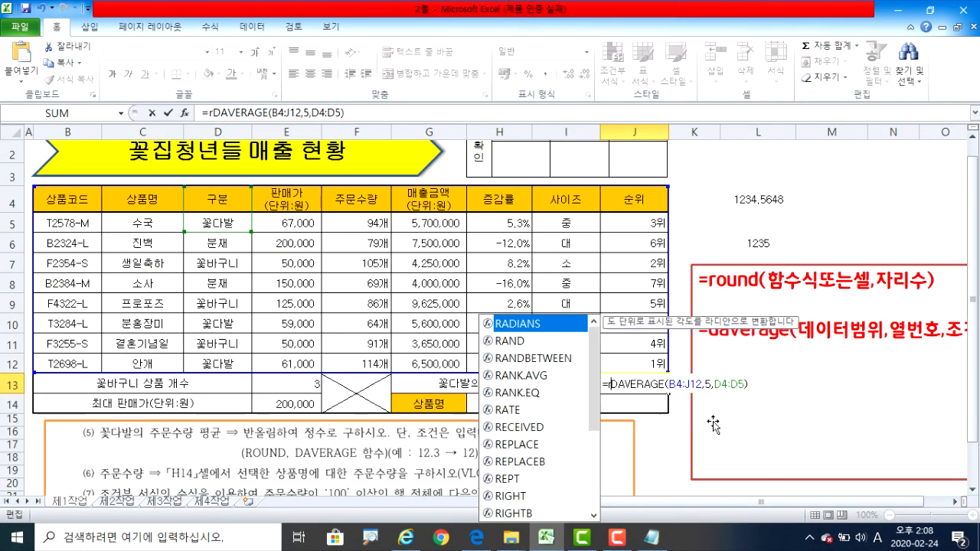
text(ound()
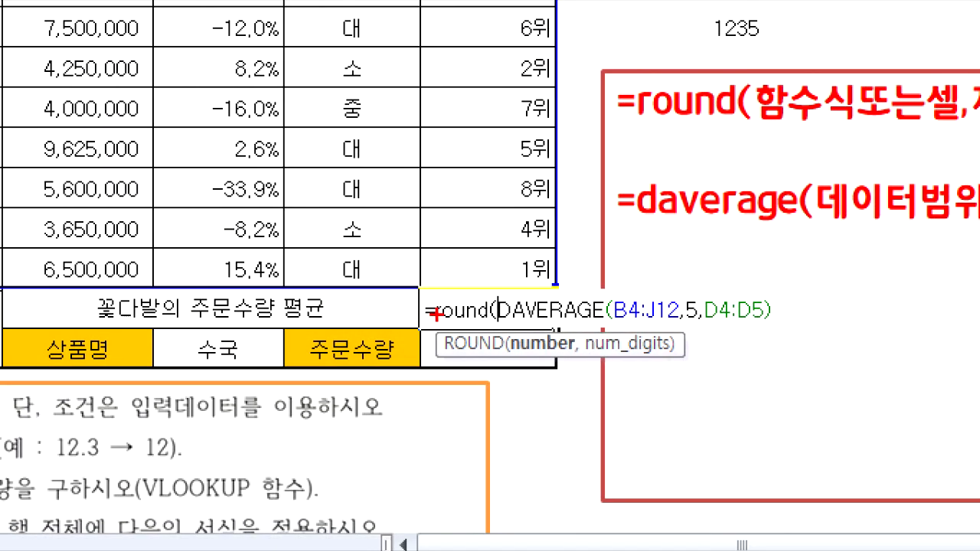
Mark DAVERAGE as ROUND's number argument, add 0 as the digits argument, and complete the nested formula in J13.
drag(500, 322, 770, 323)
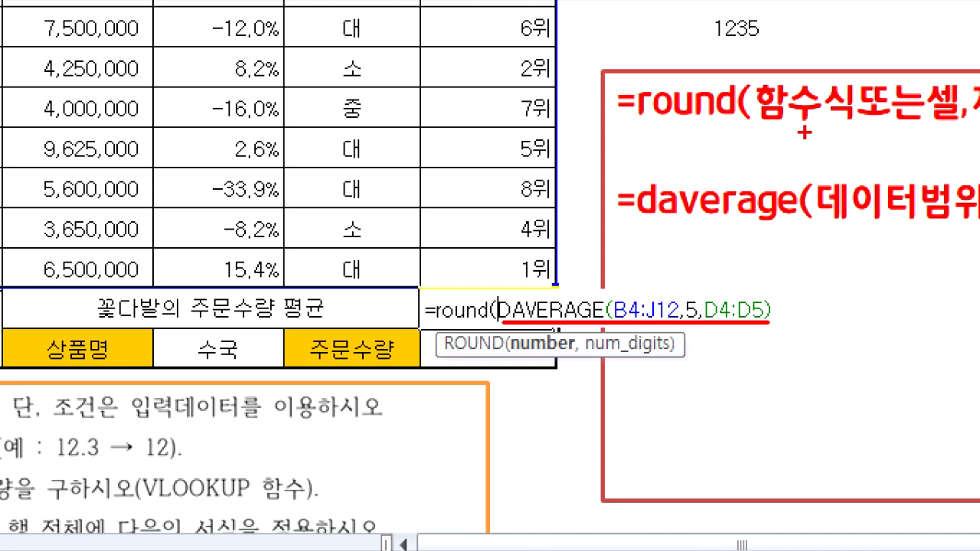
drag(771, 131, 590, 310)
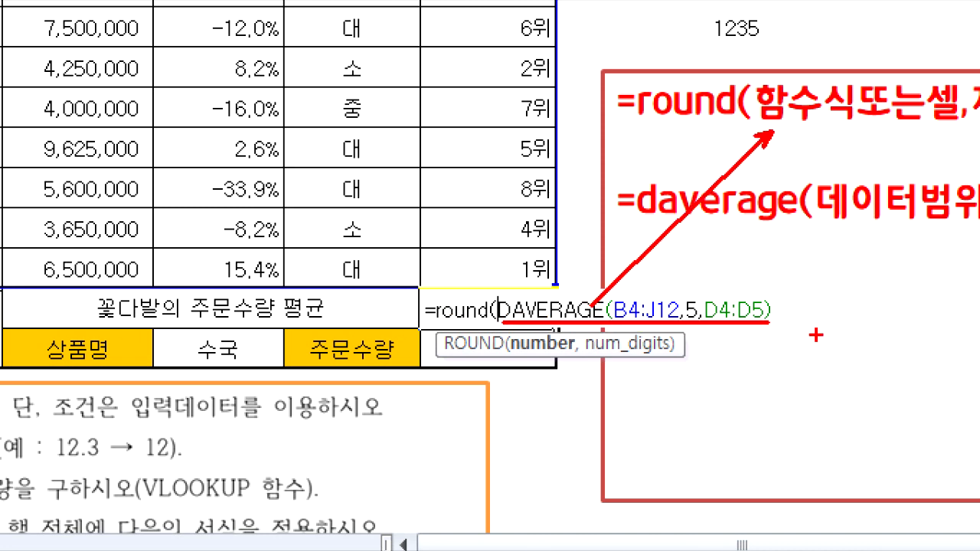
drag(775, 313, 776, 327)
key(Escape)
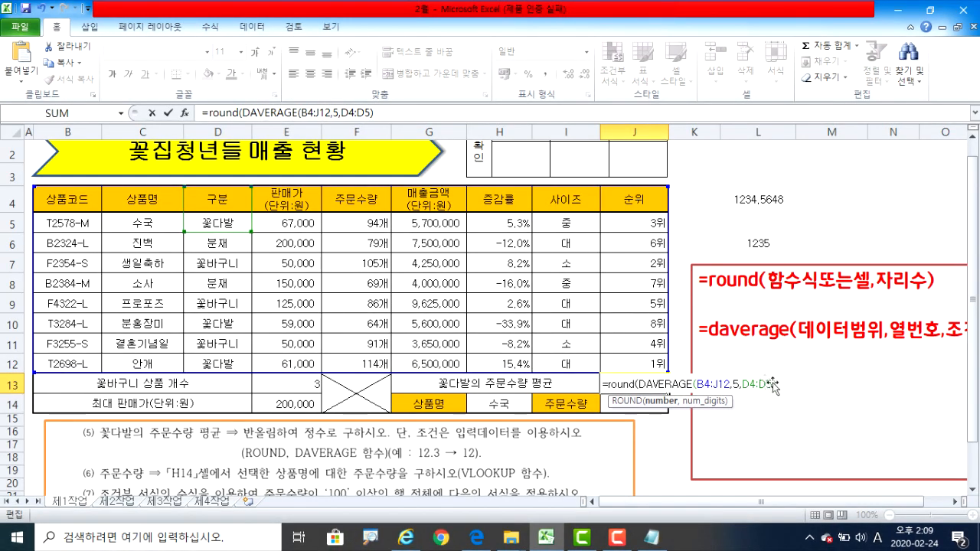
click(776, 384)
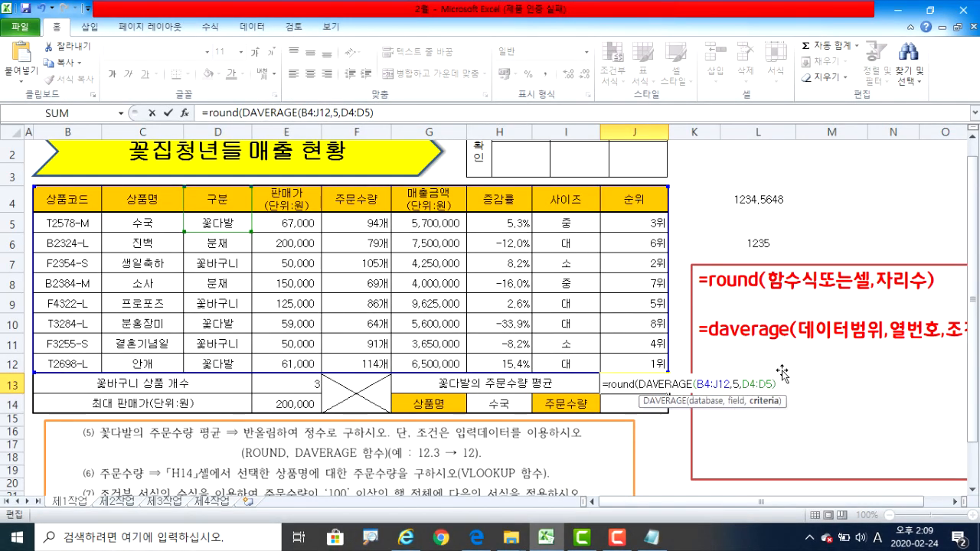
key(Right)
text(,)
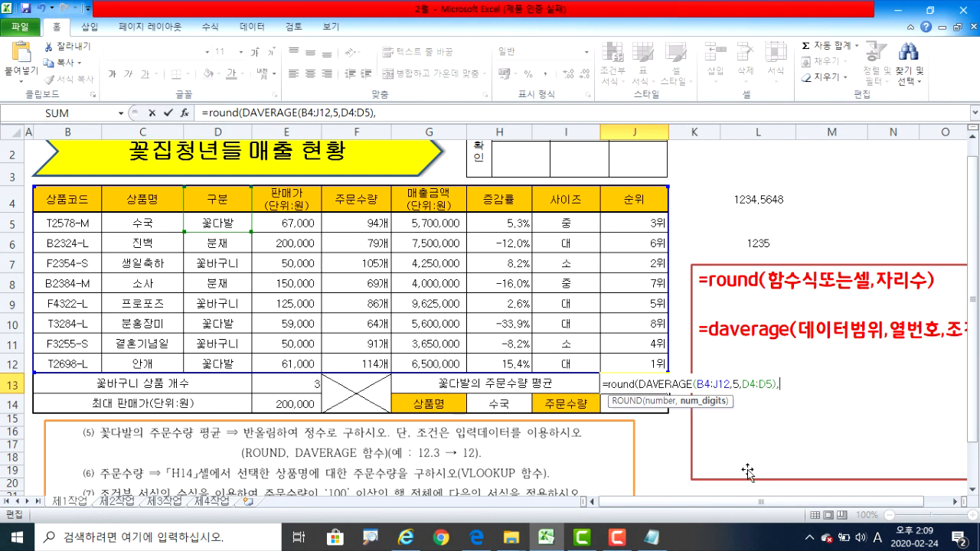
text(0)
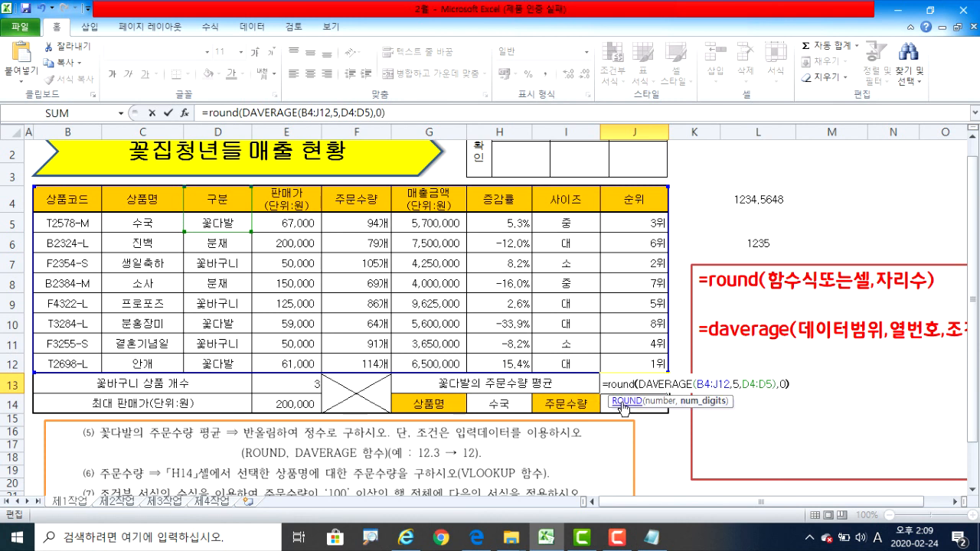
key(Return)
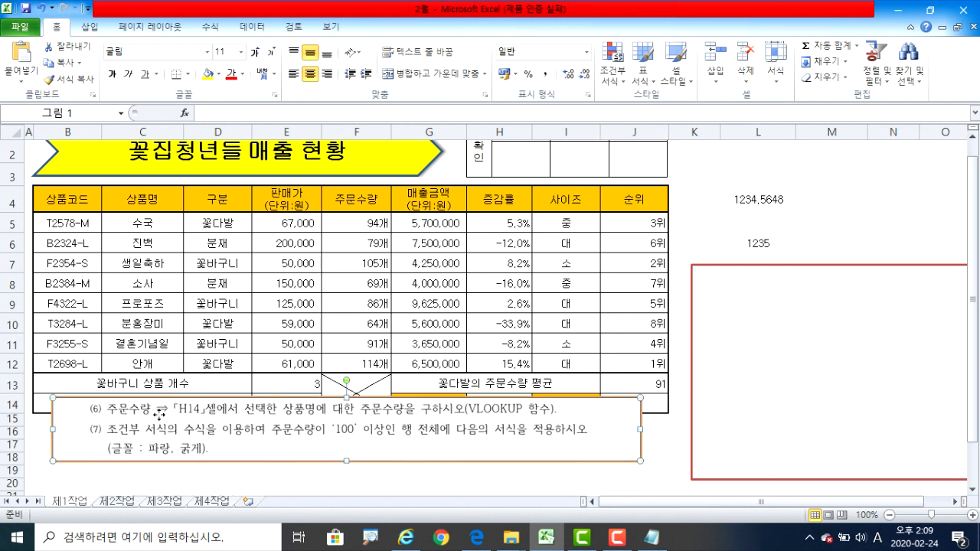
Move the picture of tasks (6) and (7) below row 14 and open the 상품명 choices in H14.
drag(570, 412, 574, 438)
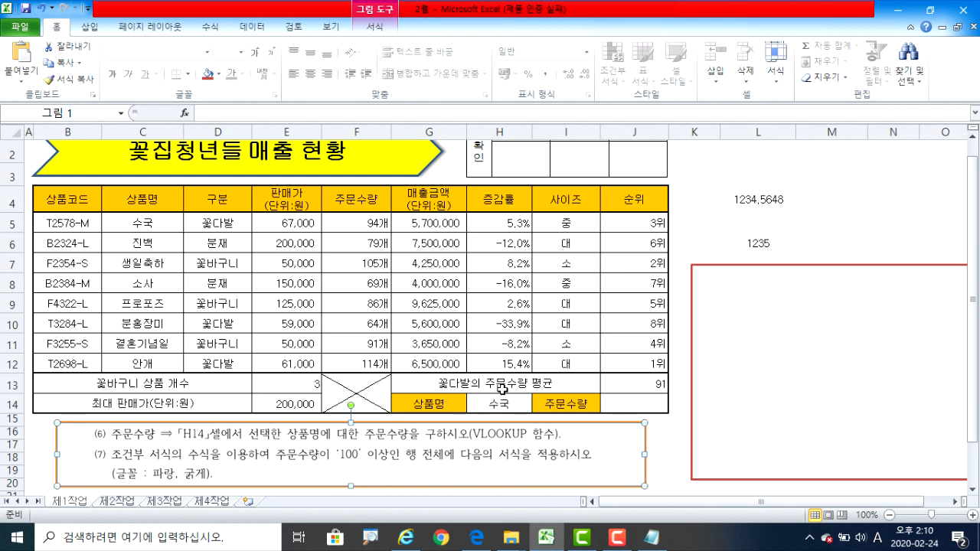
click(498, 403)
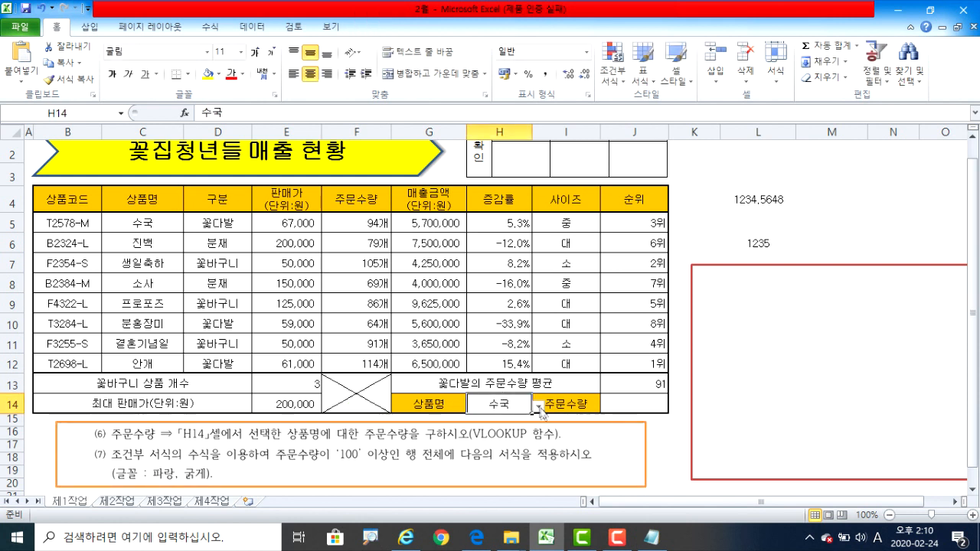
click(538, 406)
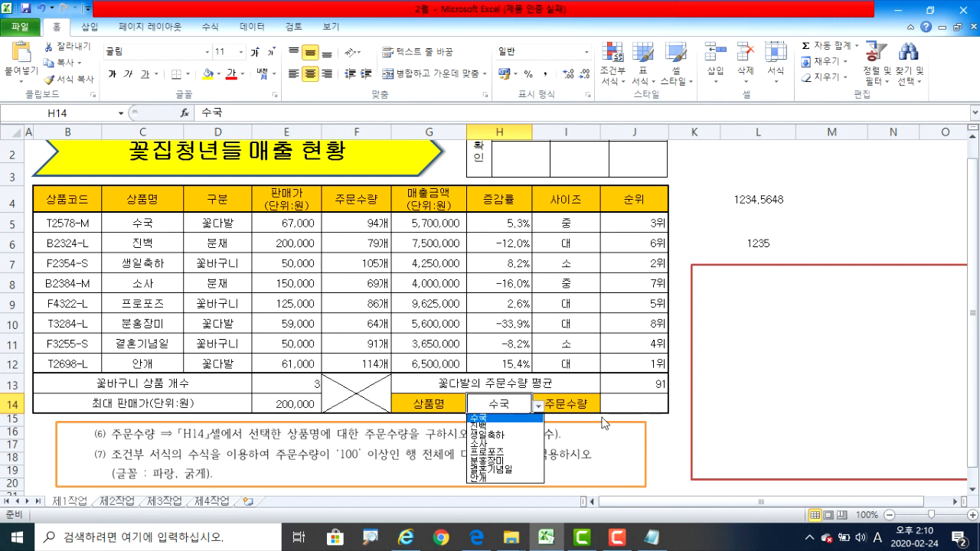
Start the VLOOKUP syntax note in the red-bordered text box with =vlookup(기준값,기준값부터범위.
click(855, 350)
drag(856, 350, 831, 343)
text(=vlookup()
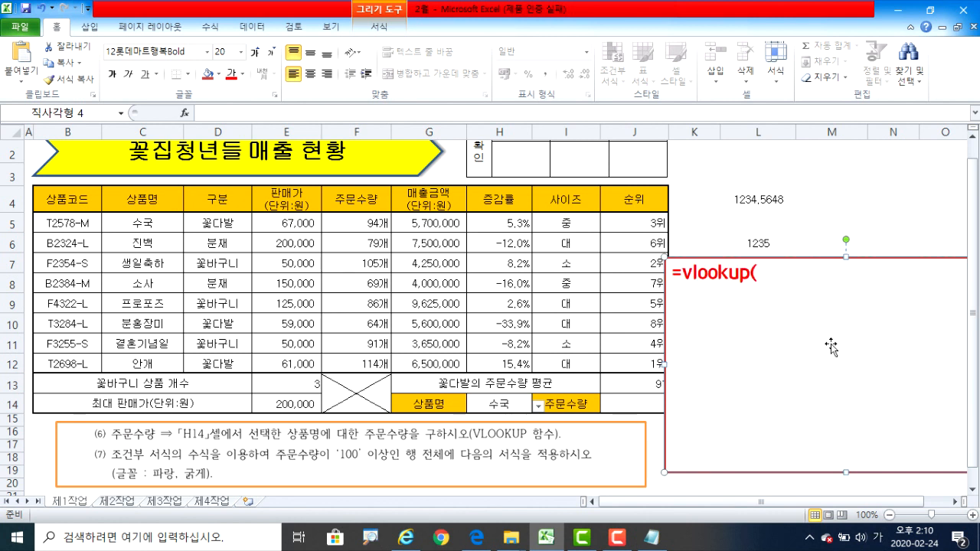
text(기준값,)
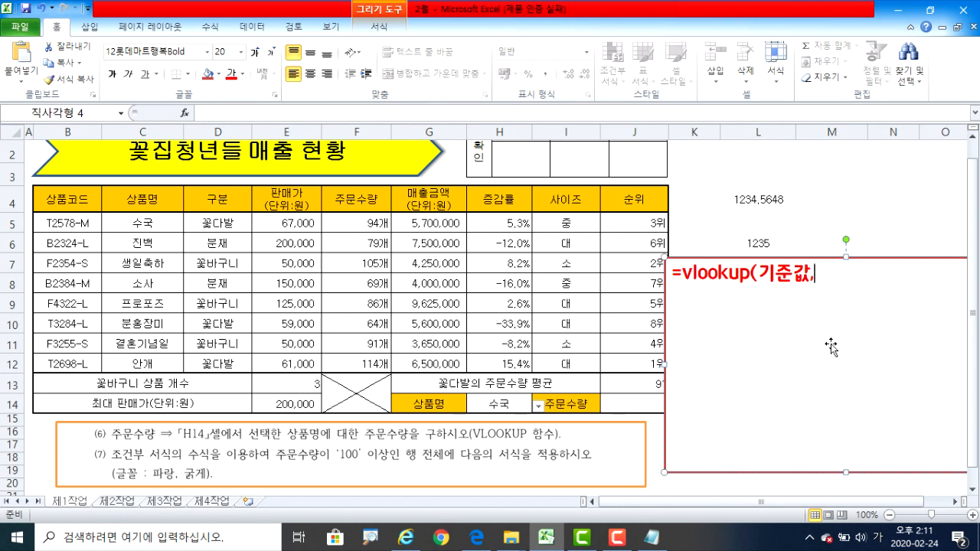
text(기준값부)
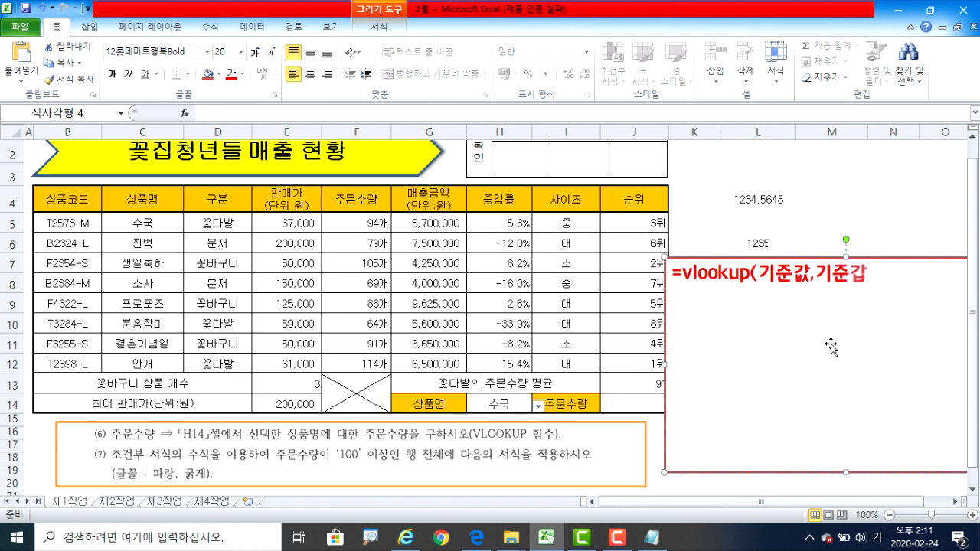
text(터범위)
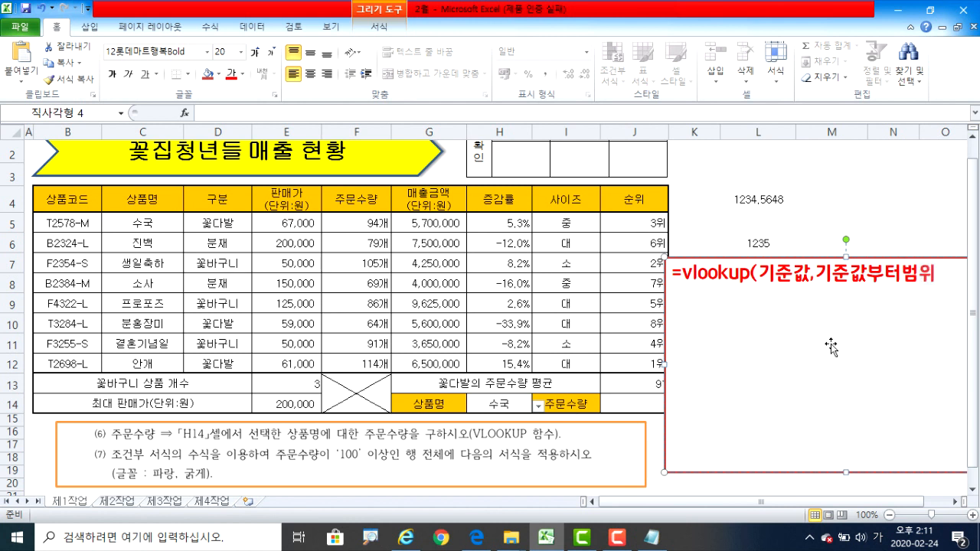
Move and shorten the note box so it fits beside the sales table, and complete the syntax with ,열번호,옵션).
drag(776, 349, 746, 273)
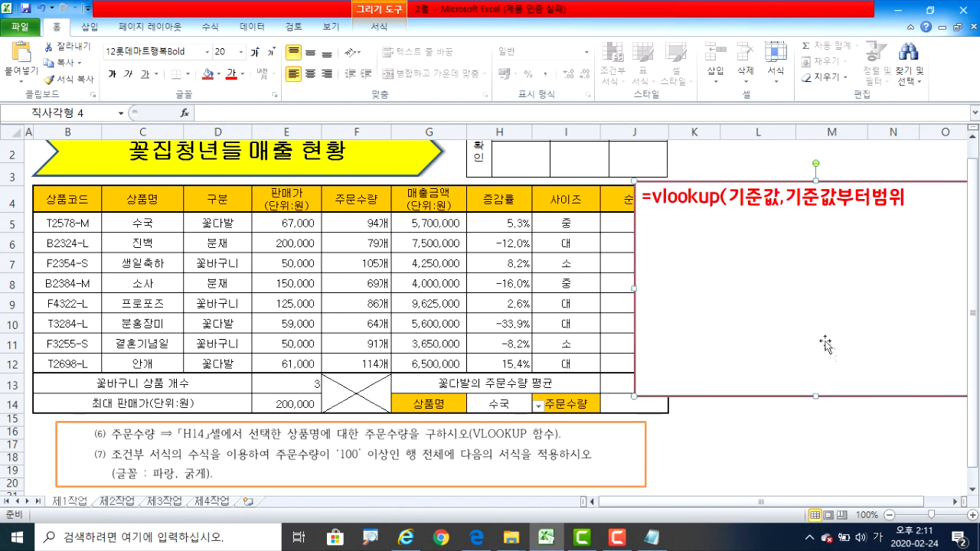
drag(817, 396, 813, 356)
drag(778, 274, 704, 270)
drag(923, 263, 948, 262)
click(831, 192)
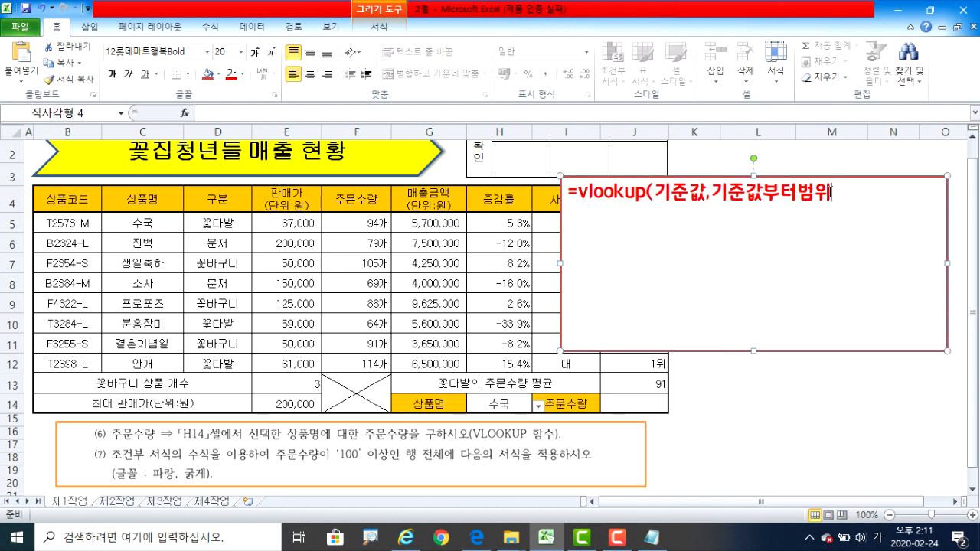
text(,열번호,옵션))
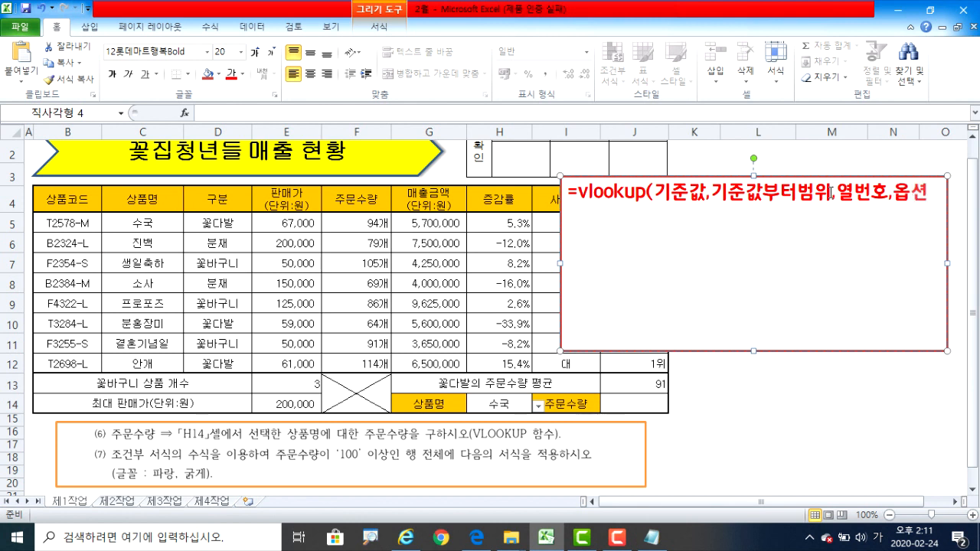
Add the exact-match explanation below the syntax in the note: 옵션: 정확한값: 0또는 false.
key(Return)
text(옵션: 정확한값:)
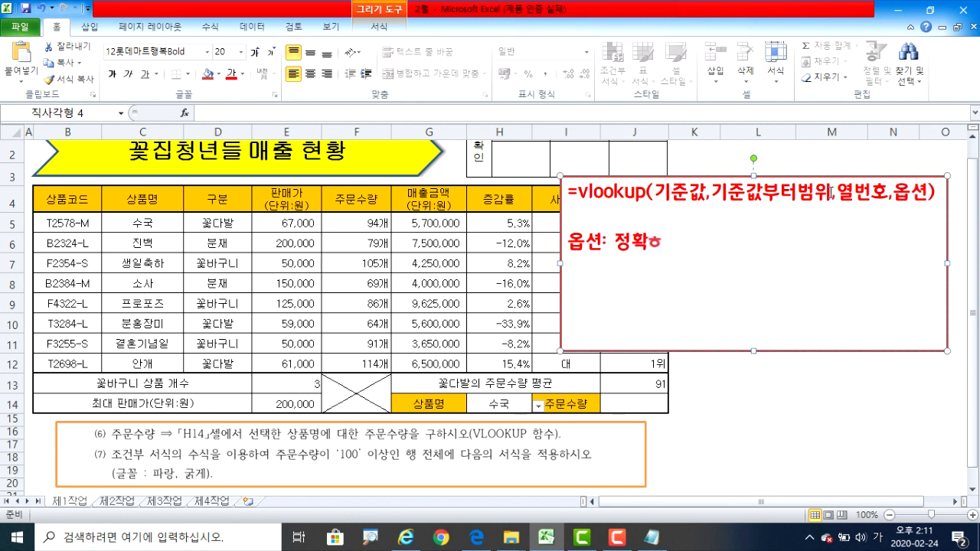
text( 0)
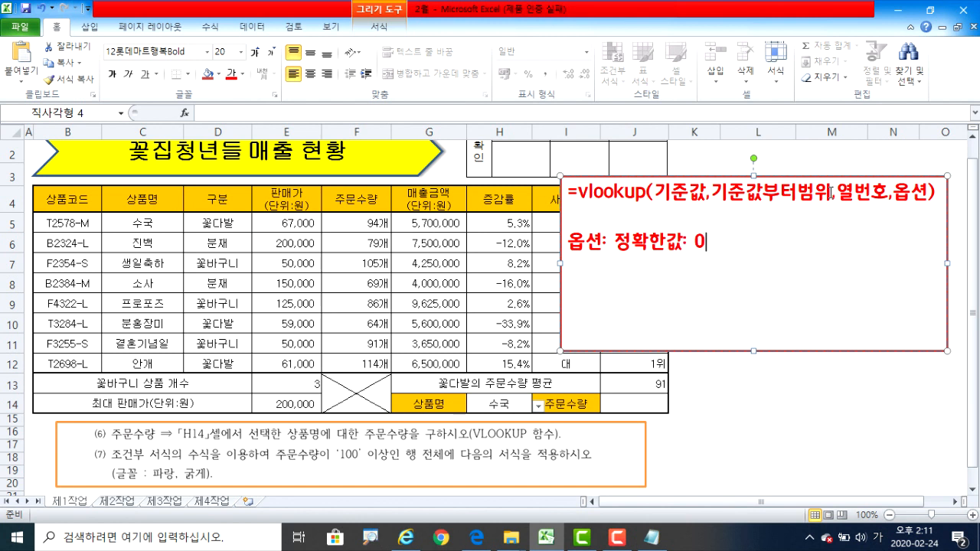
text(또는 f)
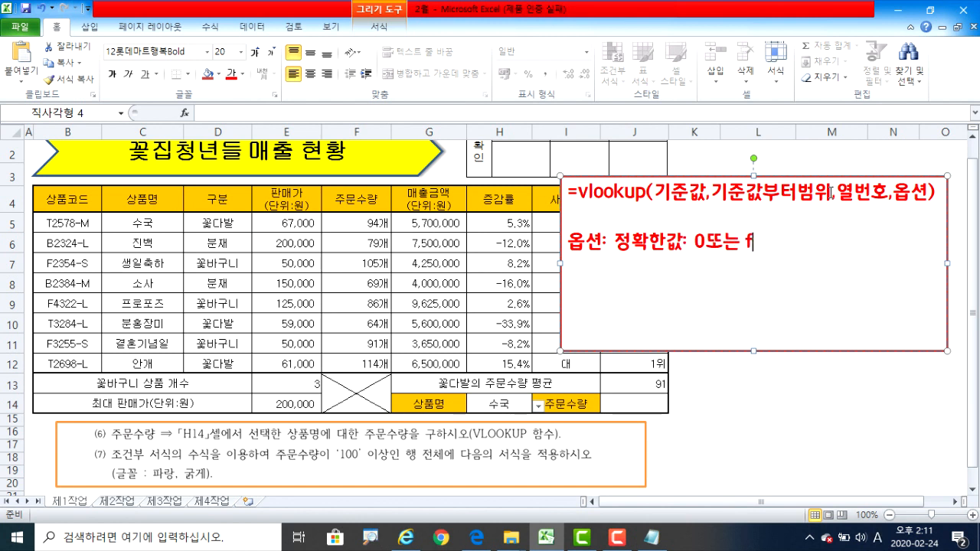
text(alse)
Add the approximate-match line to the note: 유사한값: 1 또는 true 또는 생략.
key(Return)
text(db)
key(BackSpace)
key(BackSpace)
text(유사한값: 1)
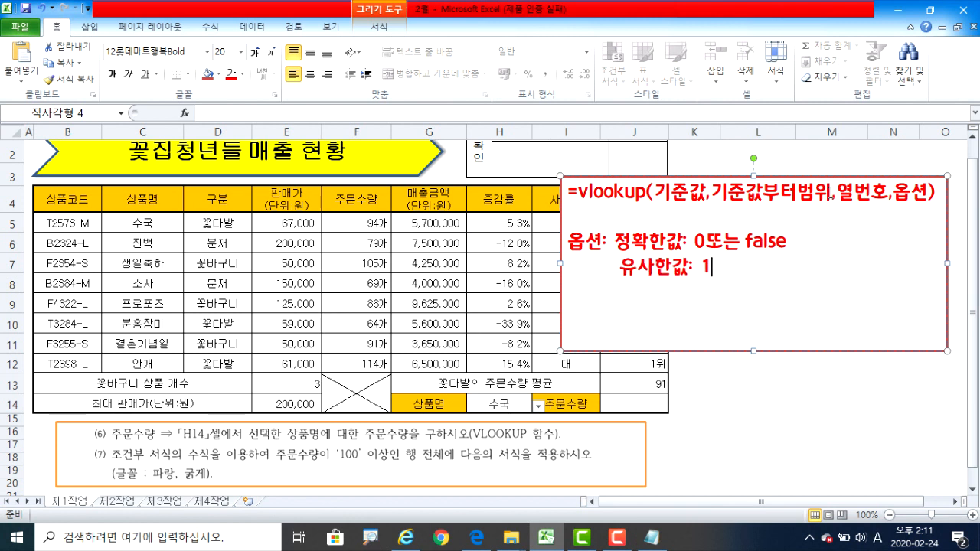
text( ㄸ또는 true)
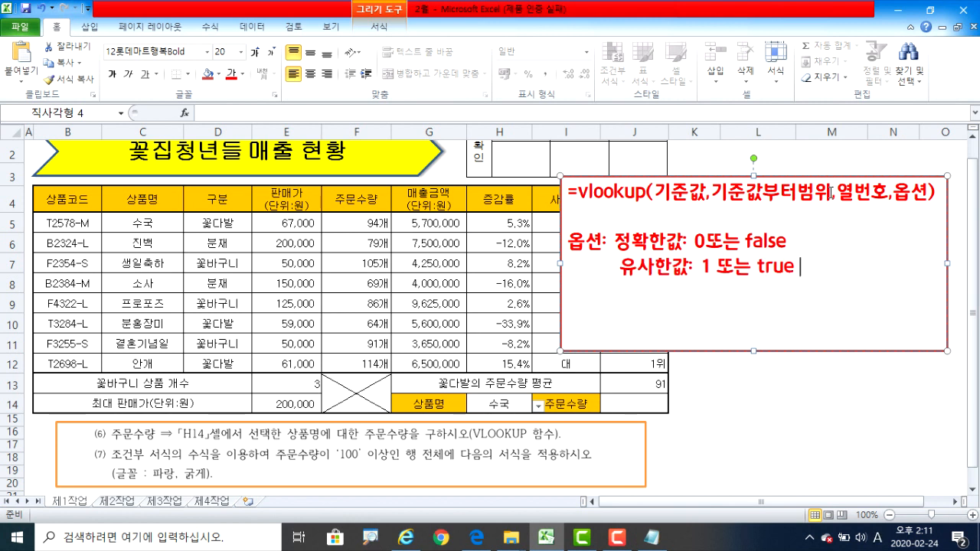
text(또는)
key(Hangul)
text(t)
key(BackSpace)
key(Hangul)
text(생ㄹㅑㄱ)
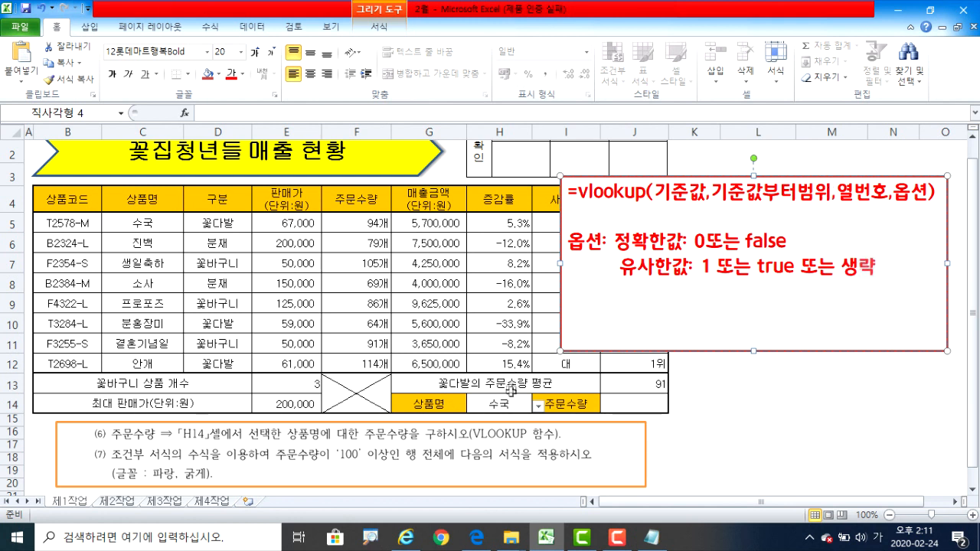
Point out 수국's 상품명 and 주문수량 cells in row 5, and start a VLOOKUP formula in J14.
click(142, 222)
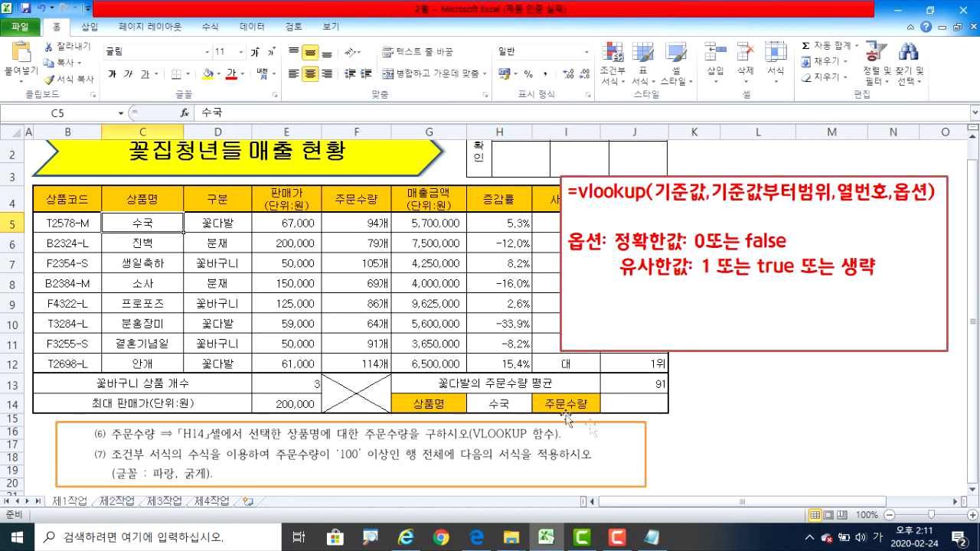
click(356, 222)
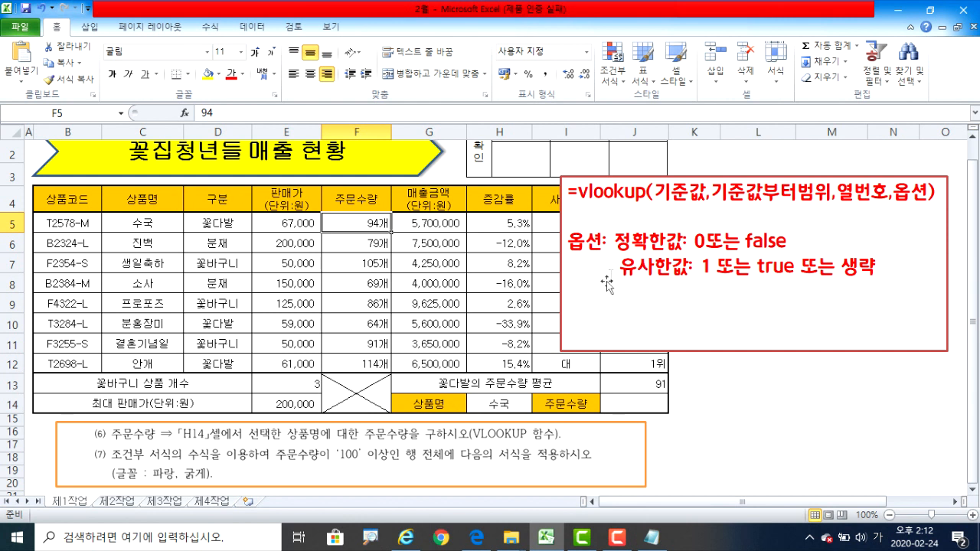
click(643, 406)
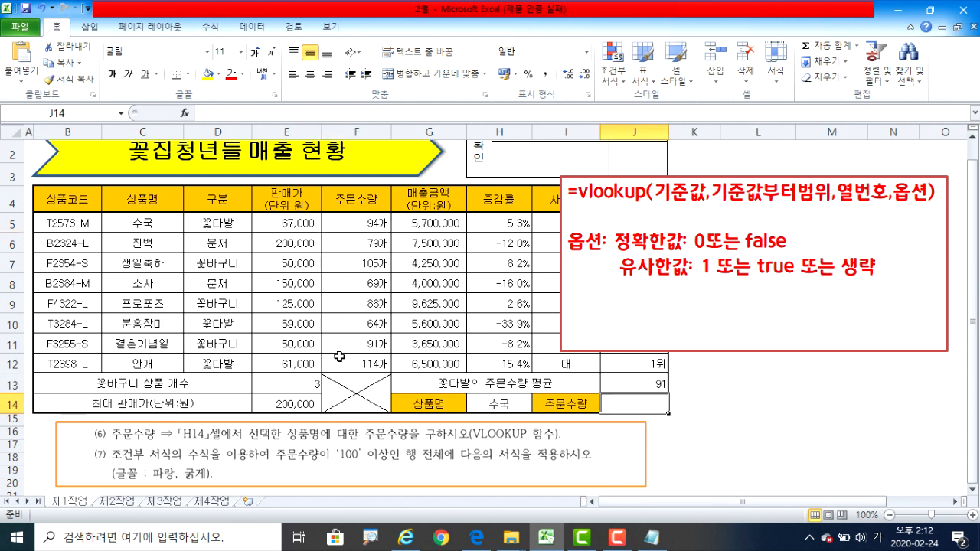
text(=vl)
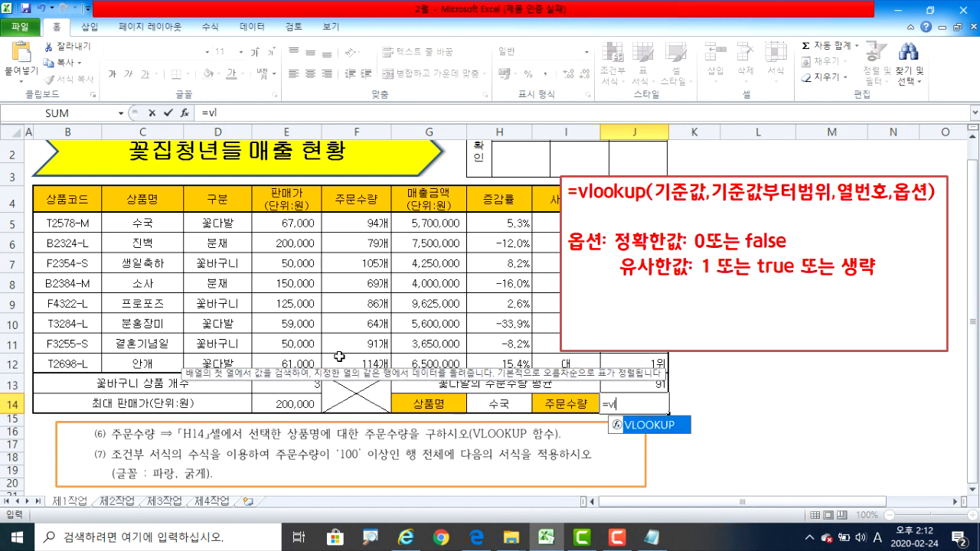
key(Tab)
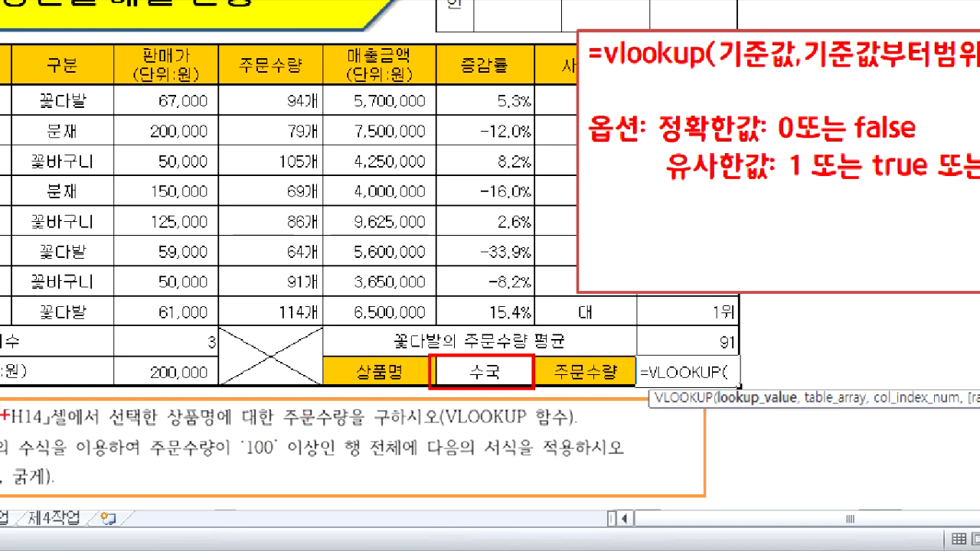
Mark the H14 reference in task (6) and 수국, and give VLOOKUP H14 as lookup value and C5:J12 as table array.
mouse_move(3, 397)
mouse_down()
mouse_move(37, 433)
mouse_move(93, 443)
mouse_up()
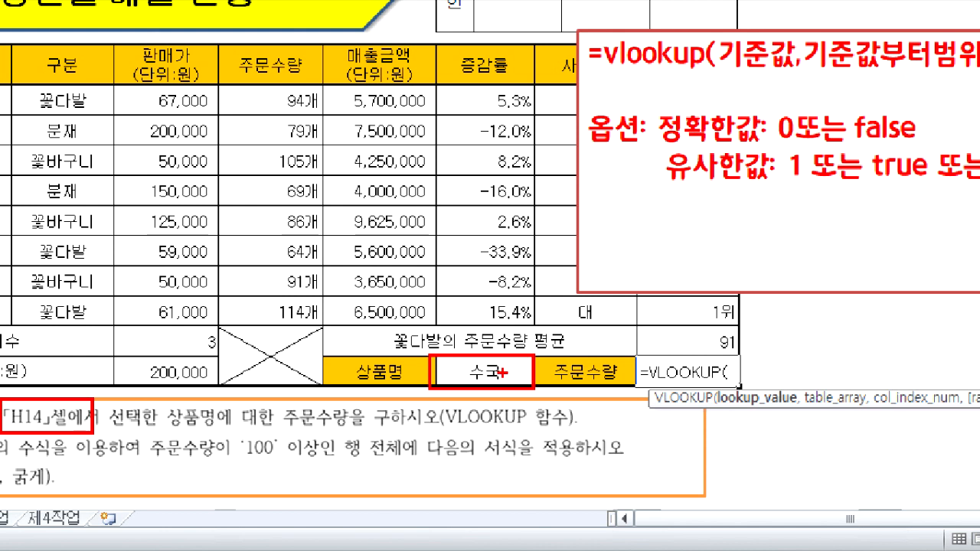
drag(498, 376, 501, 362)
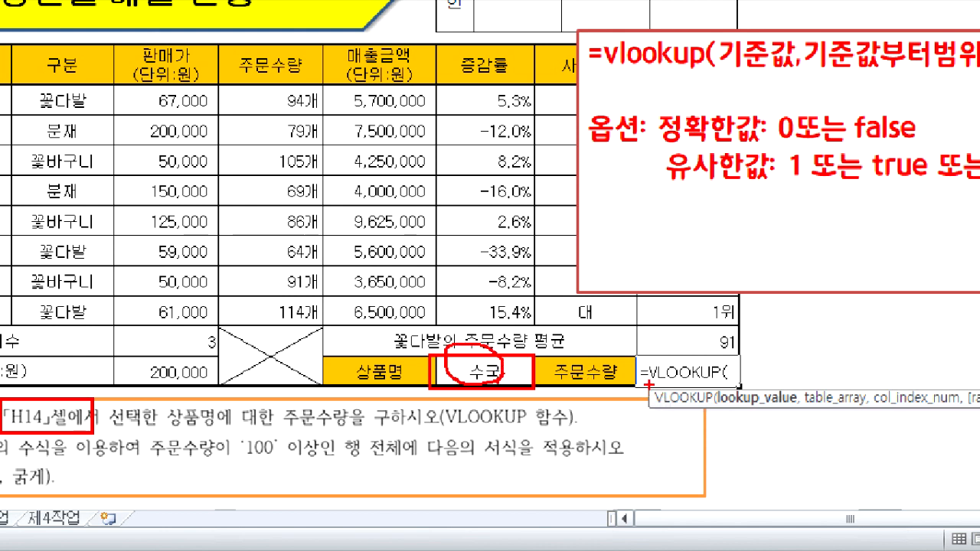
key(Escape)
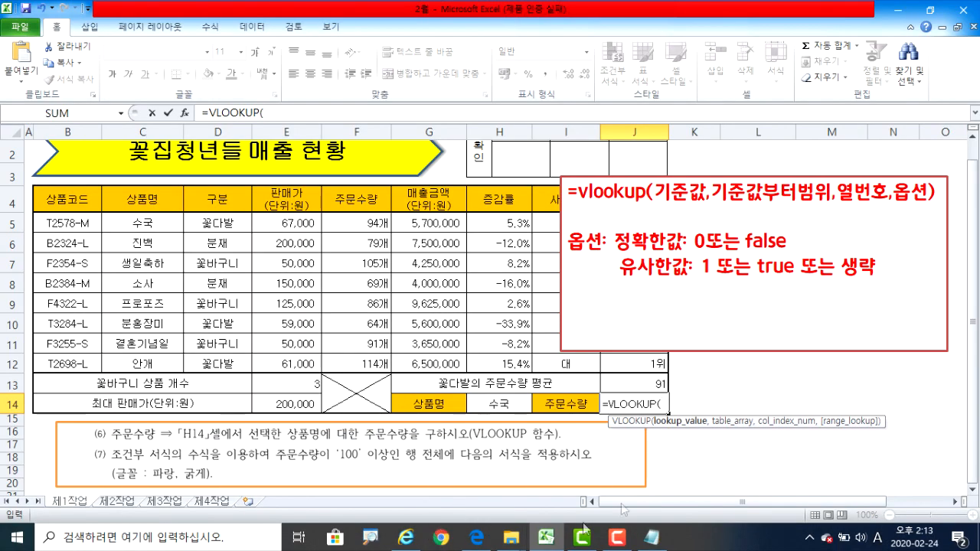
click(506, 396)
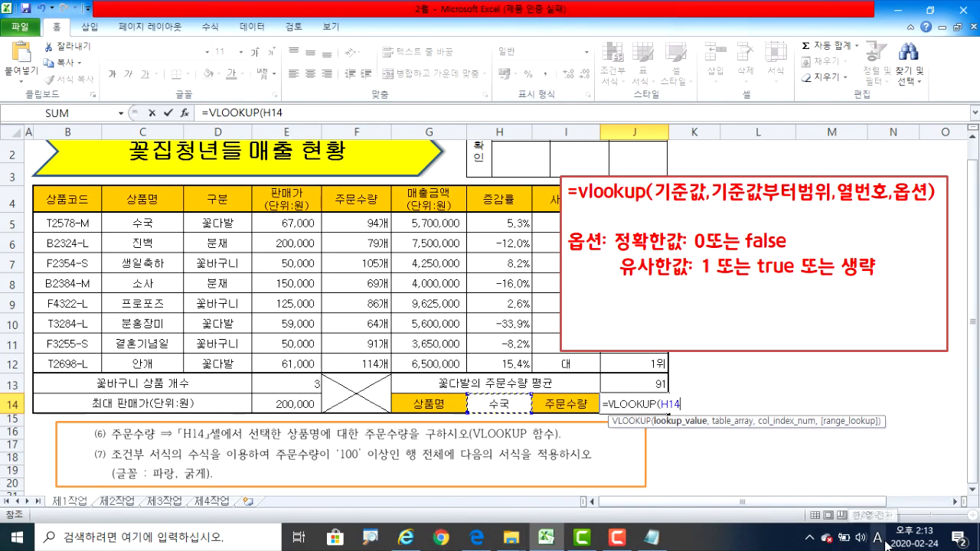
text(,)
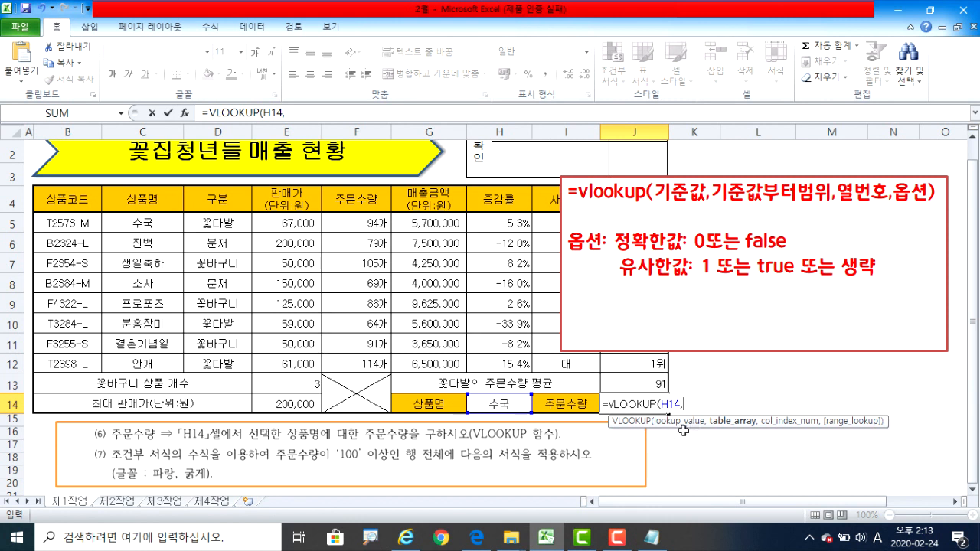
drag(159, 224, 636, 359)
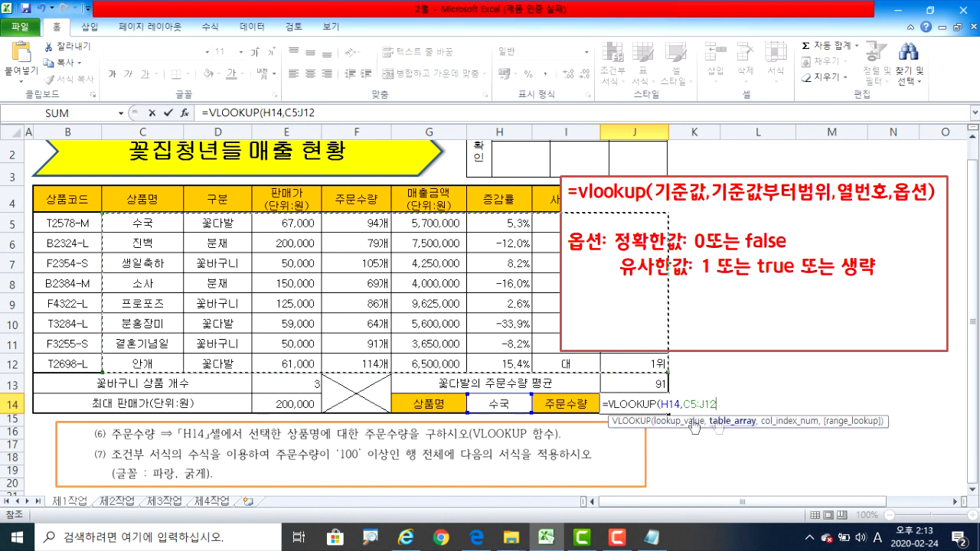
text(,)
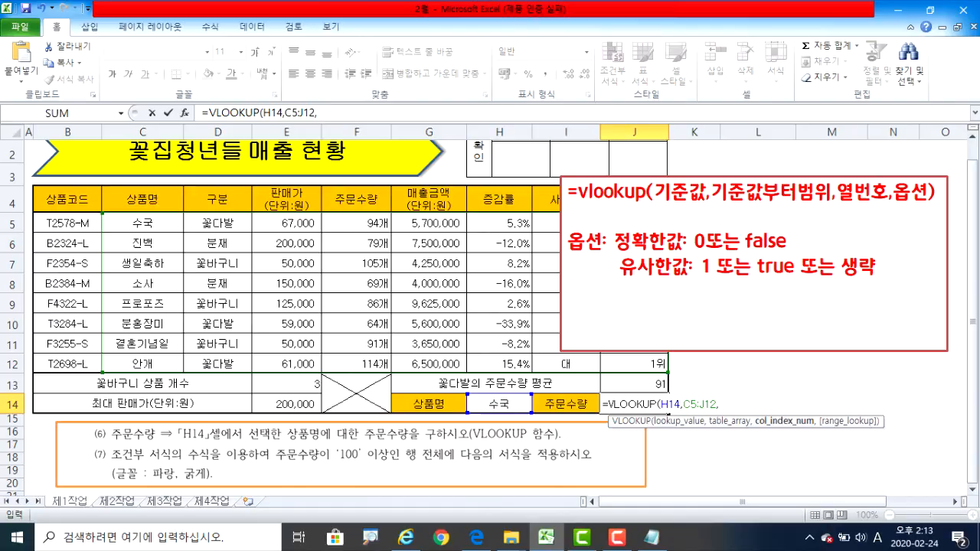
Outline C5:J12, number its columns 1 to 4 up to 주문수량, and enter 4 as the column index.
mouse_move(101, 211)
mouse_down()
mouse_move(564, 378)
mouse_move(679, 373)
mouse_up()
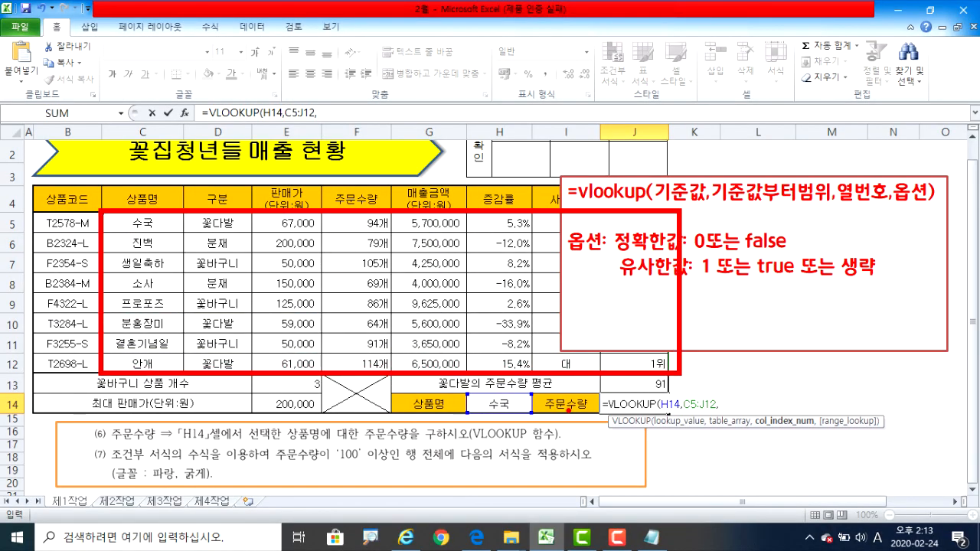
drag(173, 266, 156, 310)
drag(219, 282, 266, 307)
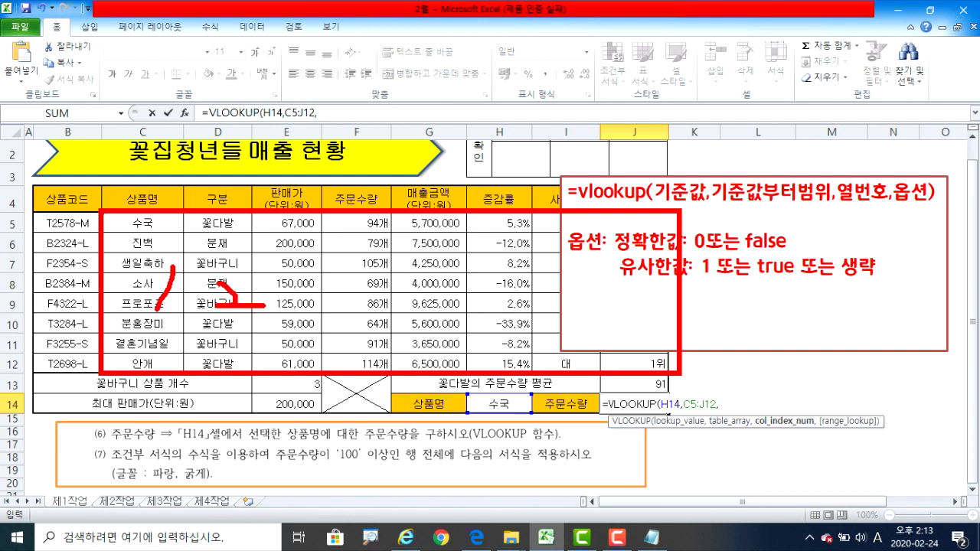
mouse_move(268, 270)
mouse_down()
mouse_move(297, 293)
mouse_move(285, 317)
mouse_up()
mouse_move(332, 278)
mouse_down()
mouse_move(371, 301)
mouse_move(346, 330)
mouse_up()
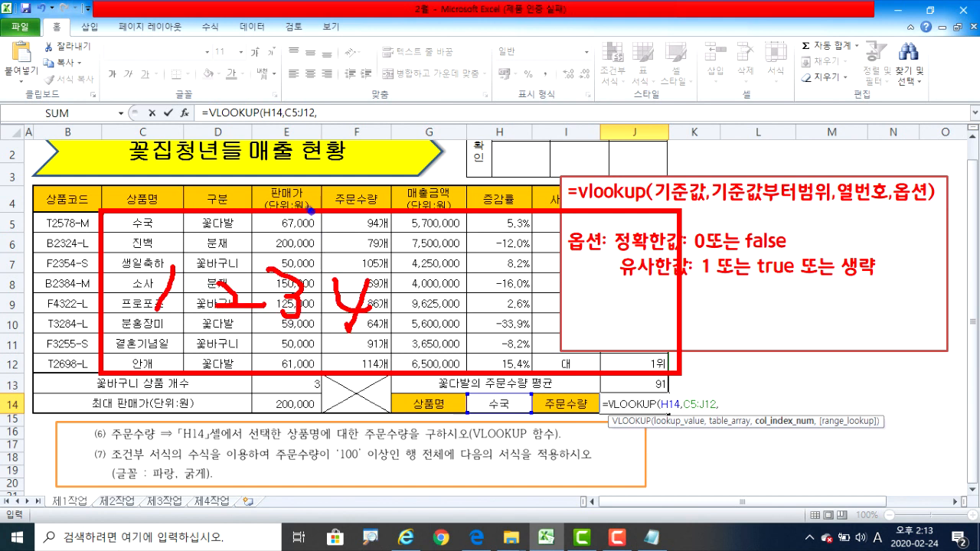
mouse_move(320, 187)
mouse_down()
mouse_move(396, 372)
mouse_move(398, 409)
mouse_move(394, 395)
mouse_up()
key(Escape)
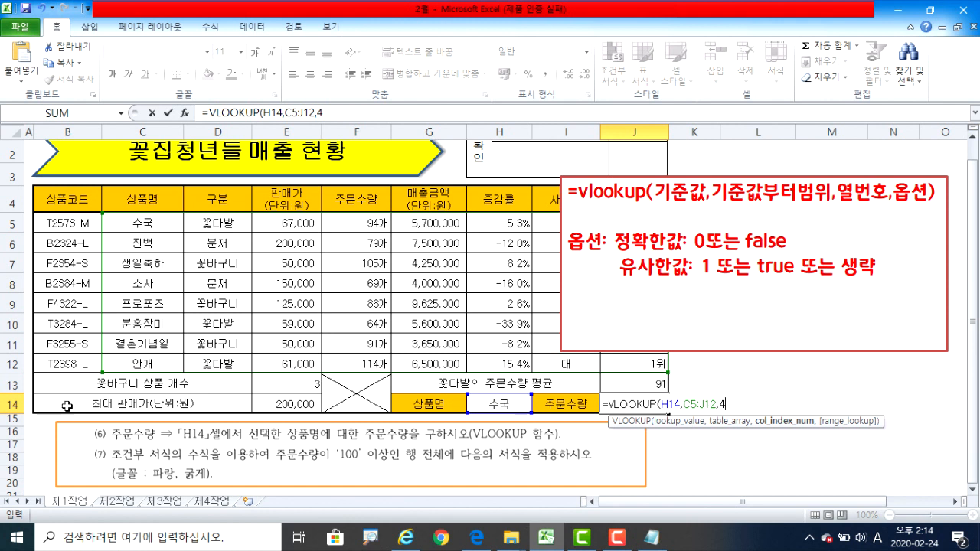
Choose FALSE (exact match) as the last argument, underline the formula's arguments, and complete the VLOOKUP in J14.
text(,)
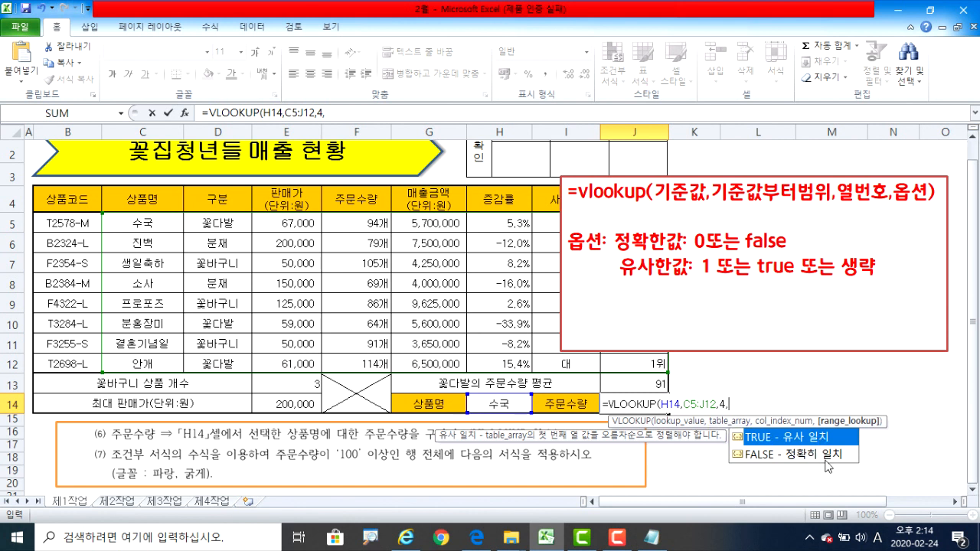
click(760, 454)
double_click(760, 454)
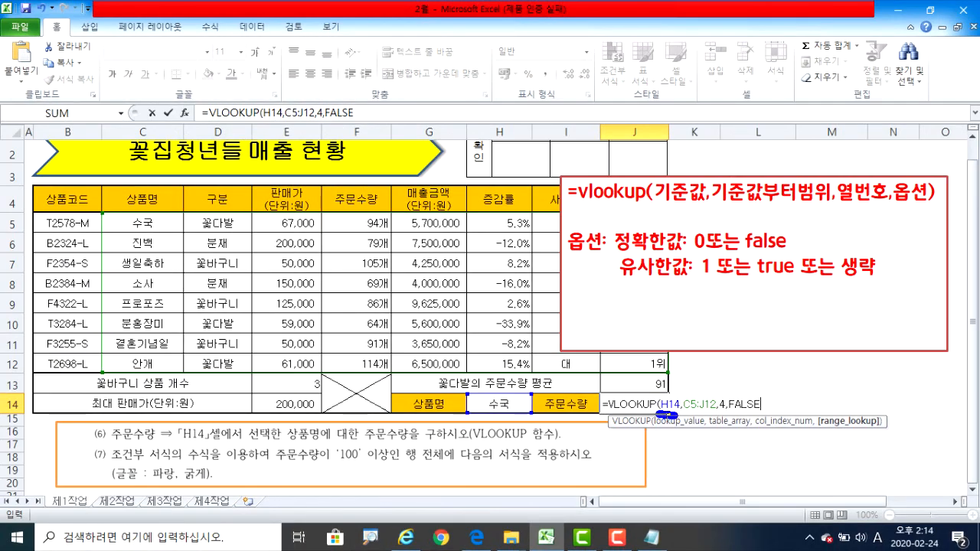
drag(702, 416, 719, 415)
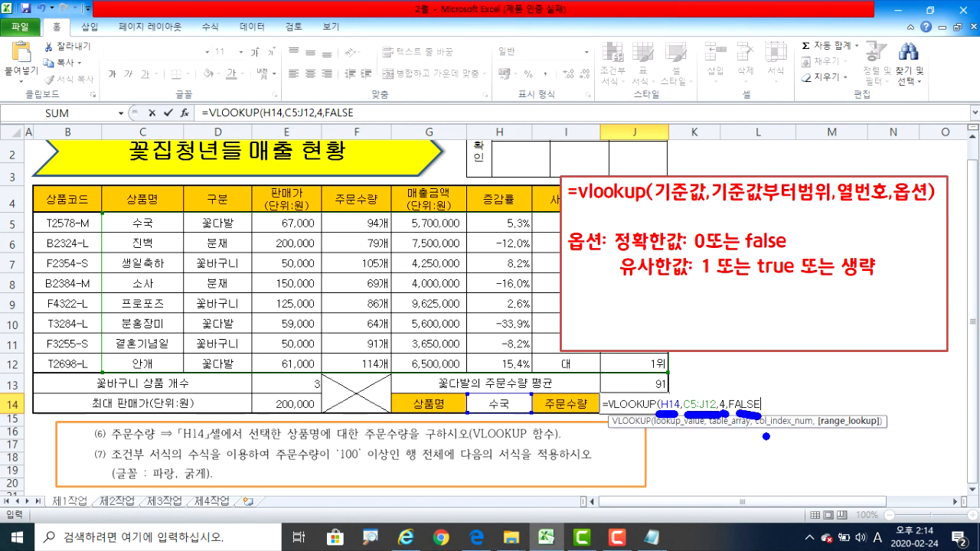
key(Return)
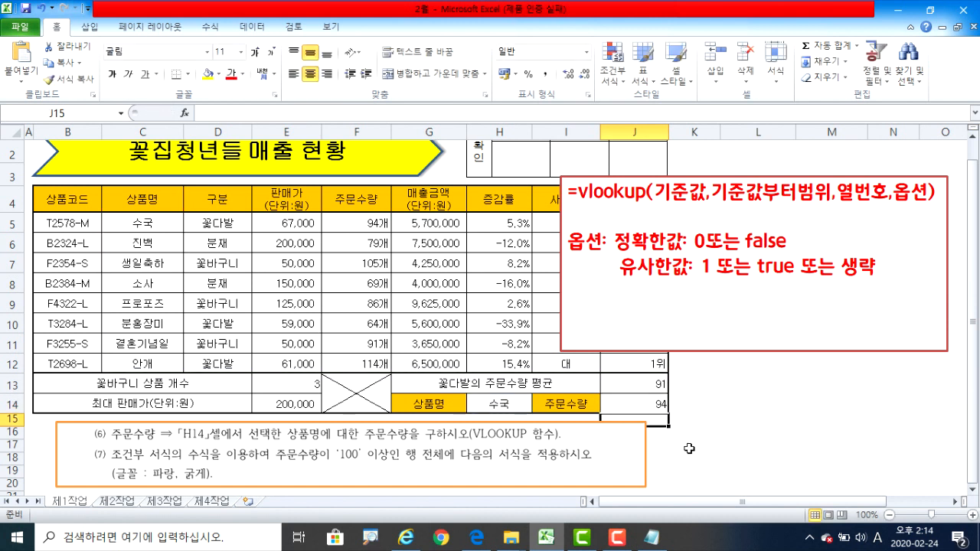
Test the VLOOKUP in J14 by choosing 진백 as the 상품명 in H14.
click(499, 406)
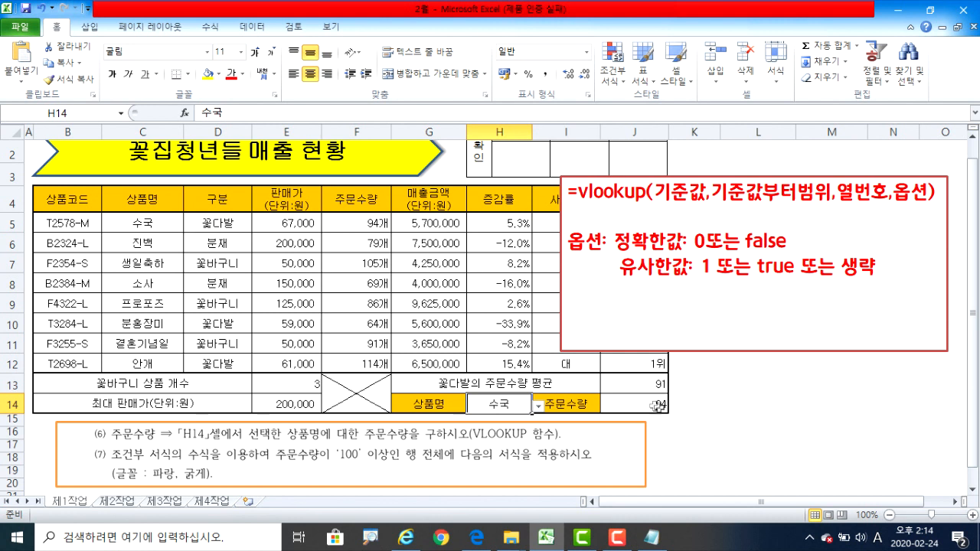
click(655, 406)
click(495, 399)
click(545, 403)
click(521, 393)
click(538, 407)
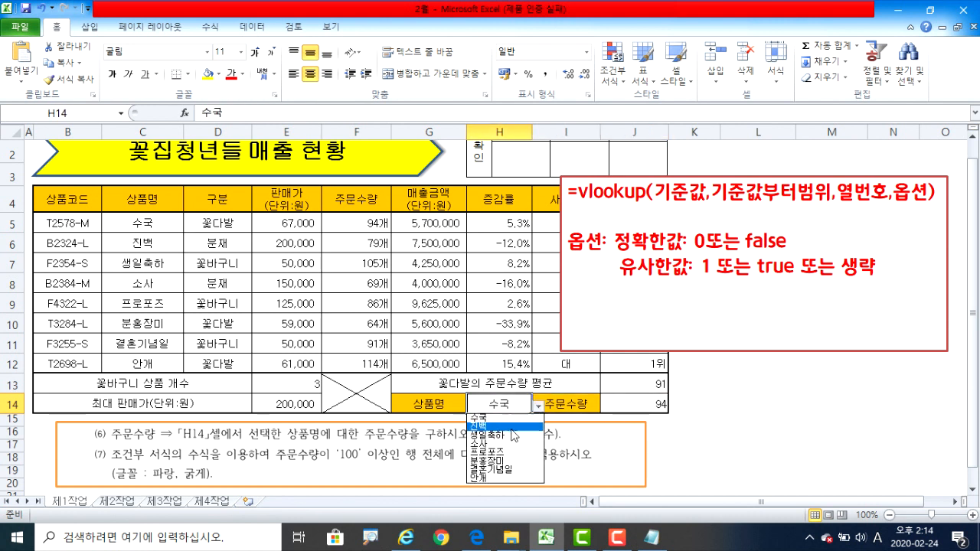
click(508, 427)
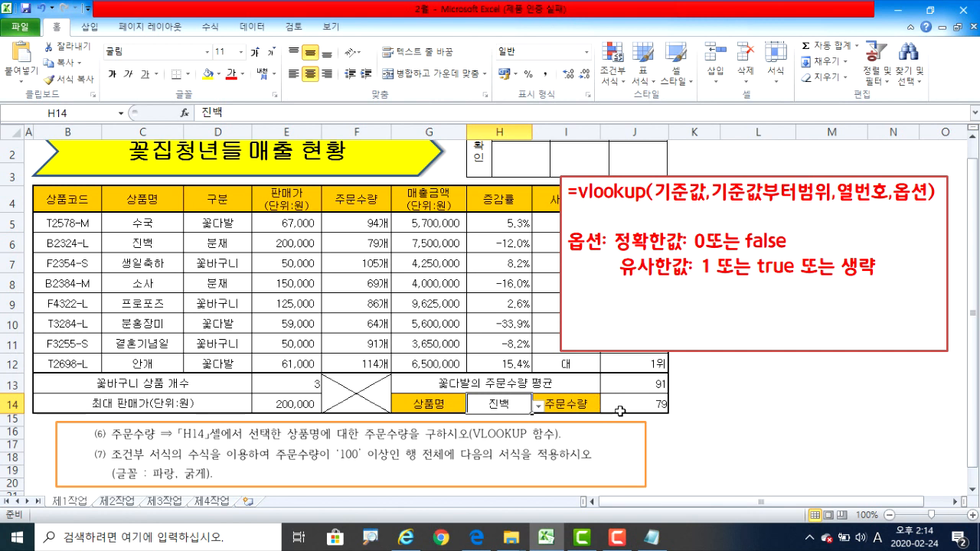
Try 소사 as the 상품명 in H14 and set the cell back to 수국.
click(538, 406)
click(491, 442)
click(538, 407)
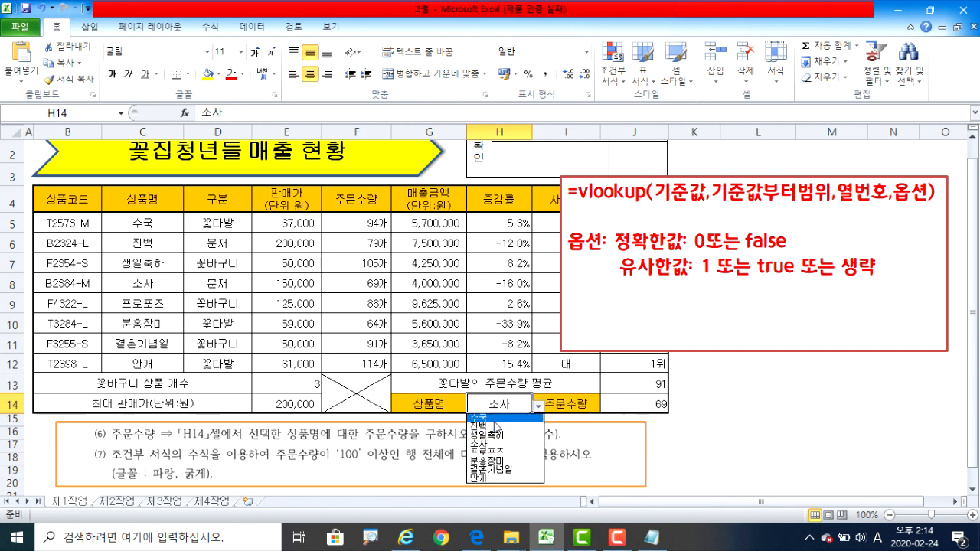
click(494, 419)
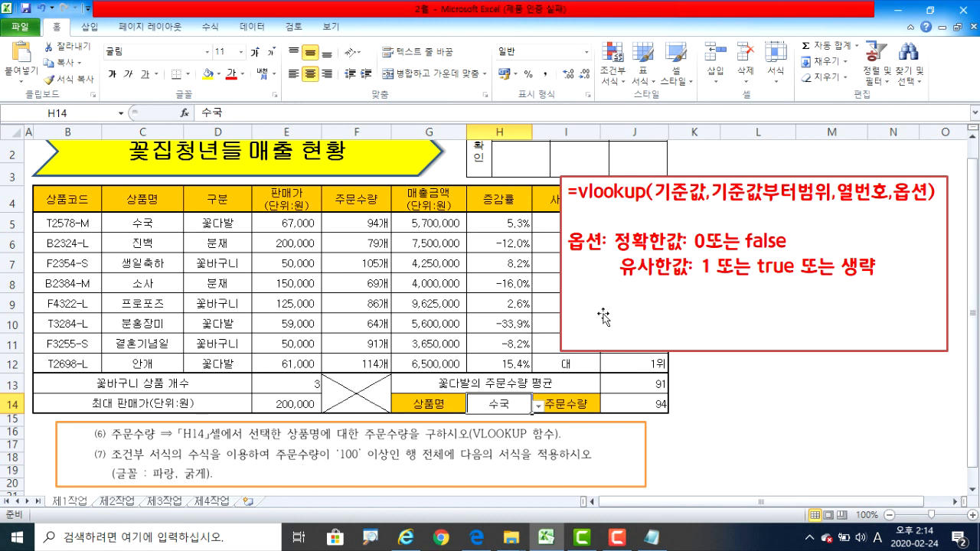
Move the VLOOKUP note clear of the table, and start a formula-based conditional formatting rule for B5:J12.
drag(604, 316, 734, 360)
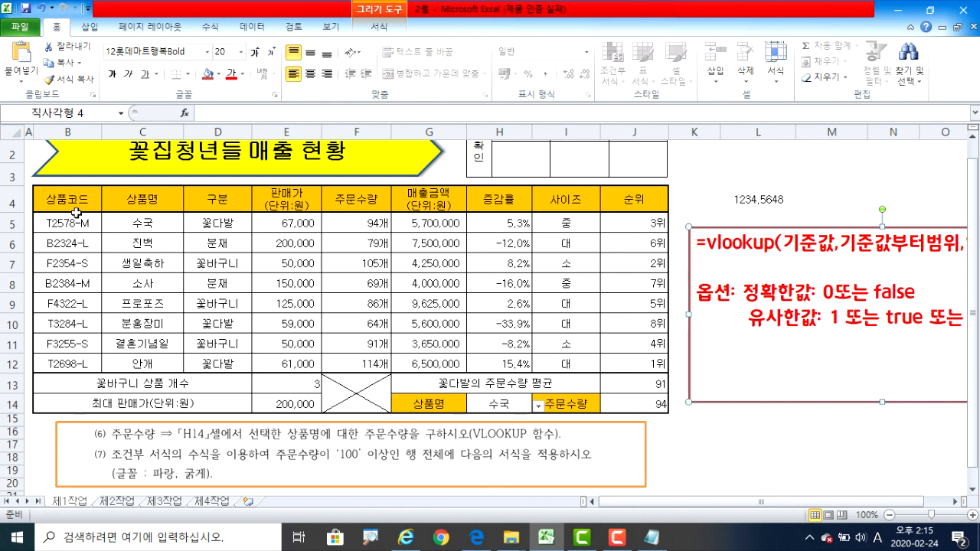
drag(82, 222, 617, 358)
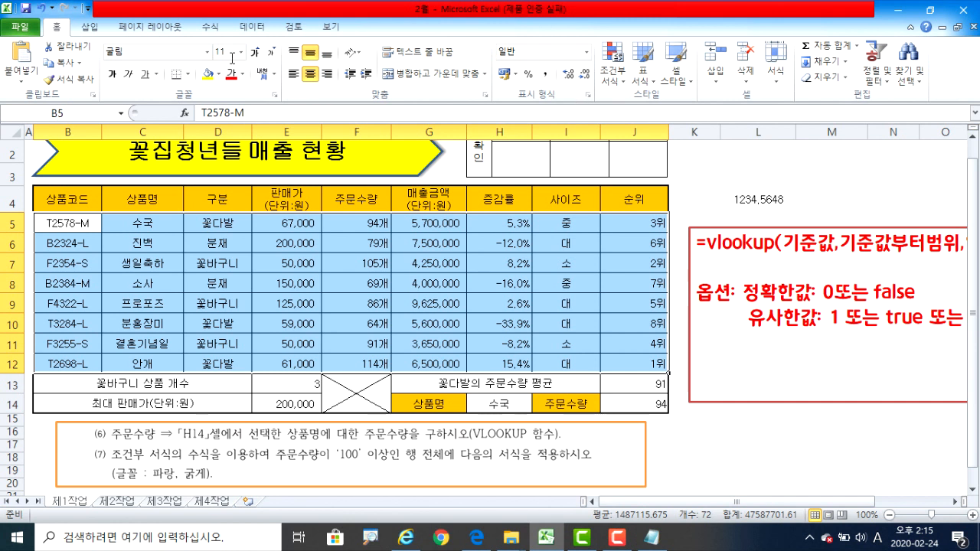
click(611, 80)
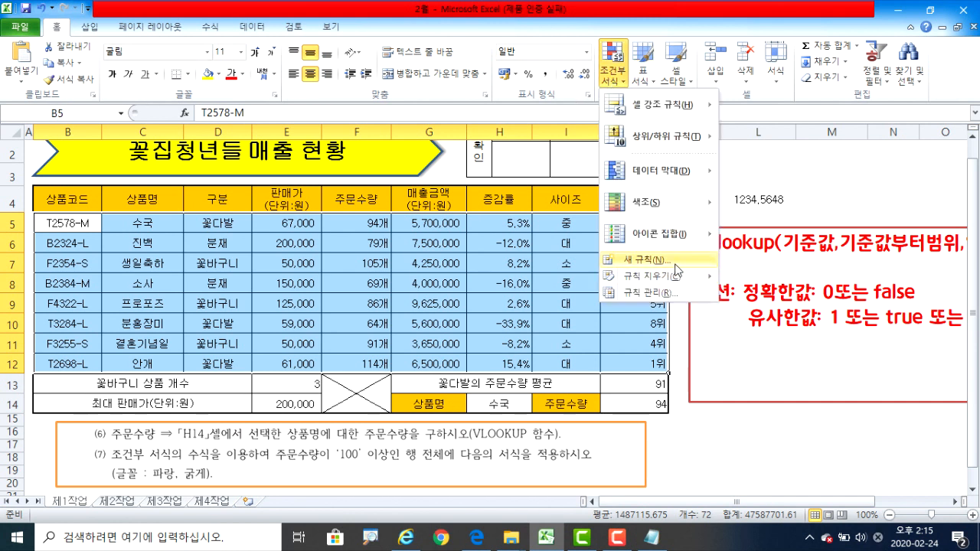
click(647, 260)
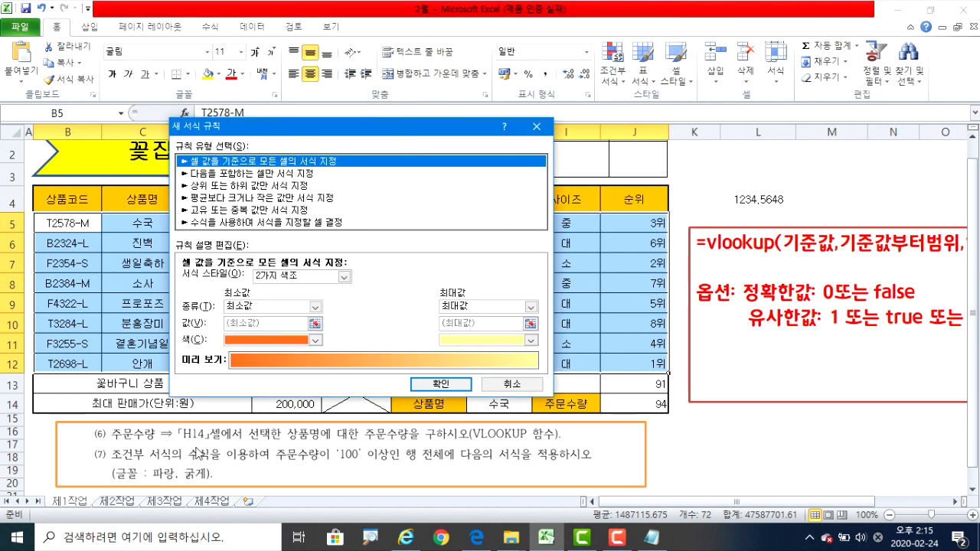
click(218, 224)
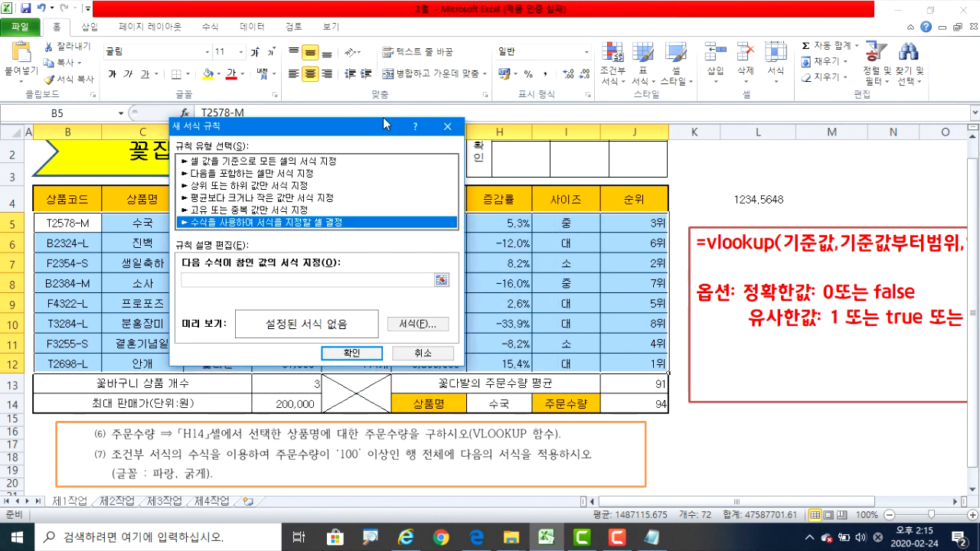
Move the rule dialog off the 주문수량 column, reference F5 in the rule formula, and draw crossing lines below that cell.
drag(247, 137, 661, 132)
click(609, 276)
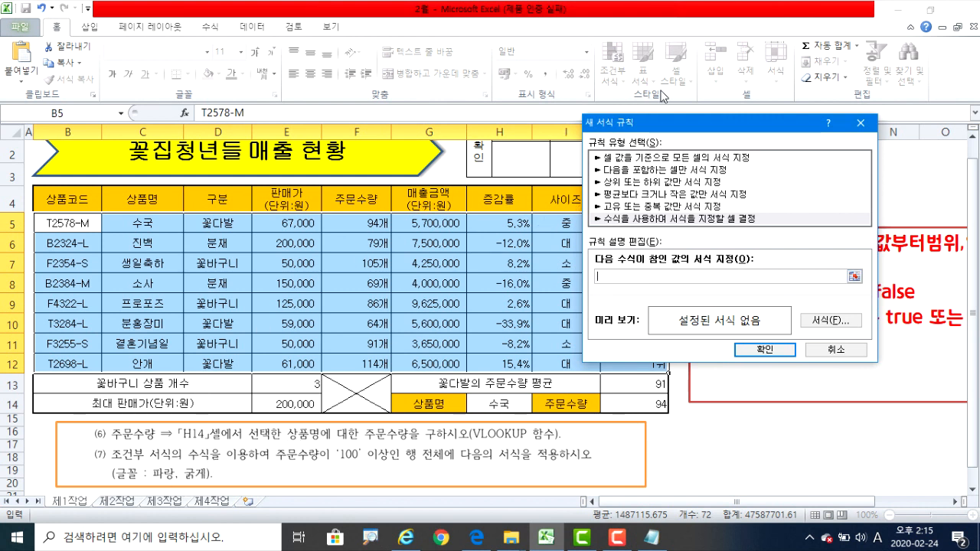
drag(664, 123, 524, 136)
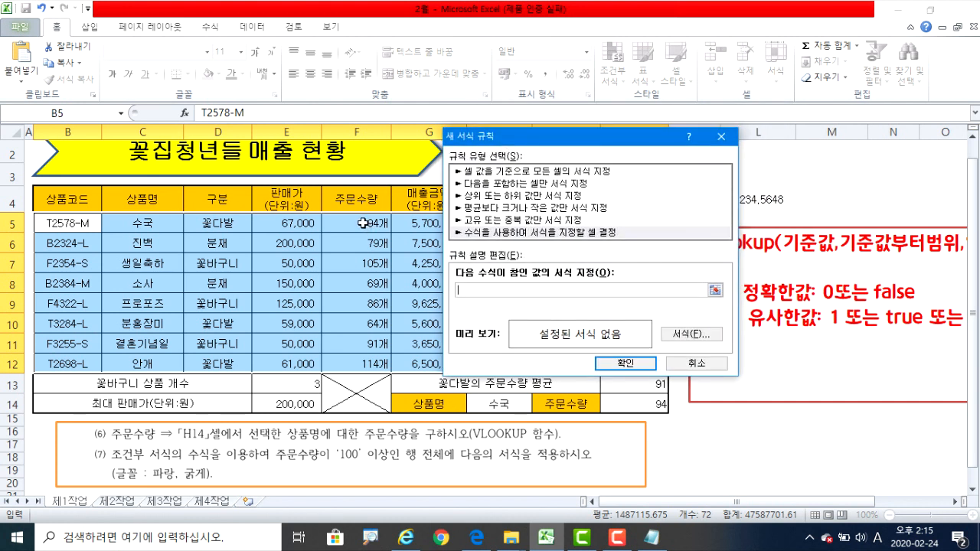
click(363, 223)
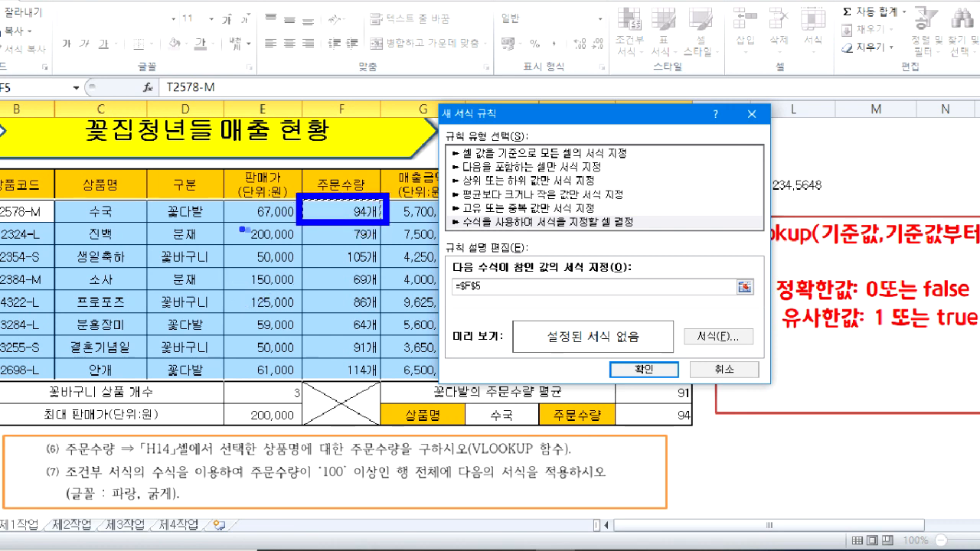
drag(365, 227, 306, 312)
drag(281, 219, 405, 340)
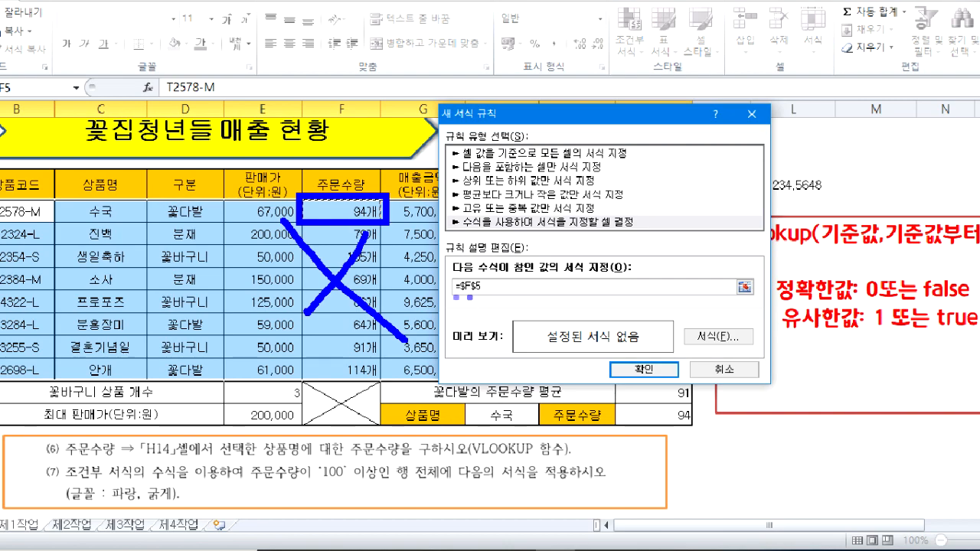
key(Escape)
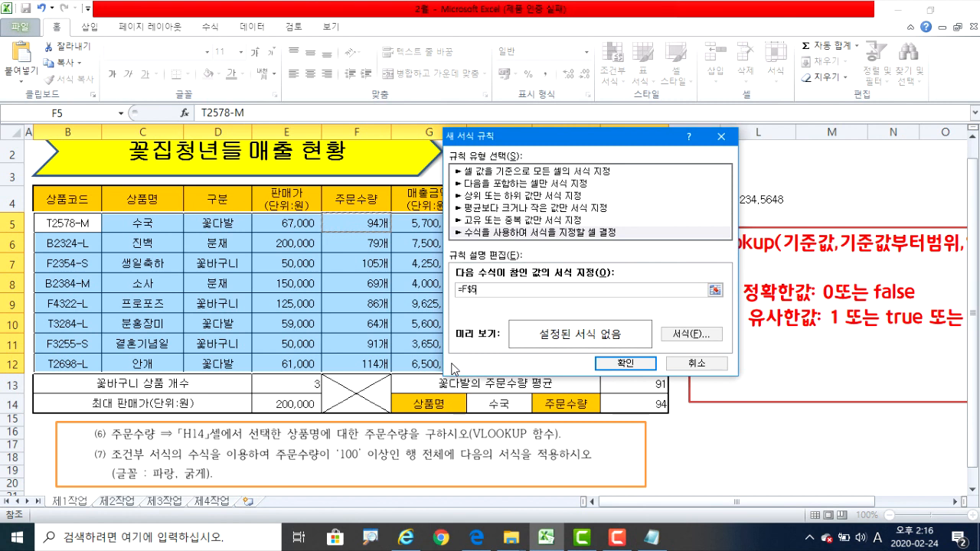
Fix only the column of the F5 reference, complete the rule formula as =$F5>=100, and underline it.
key(F4)
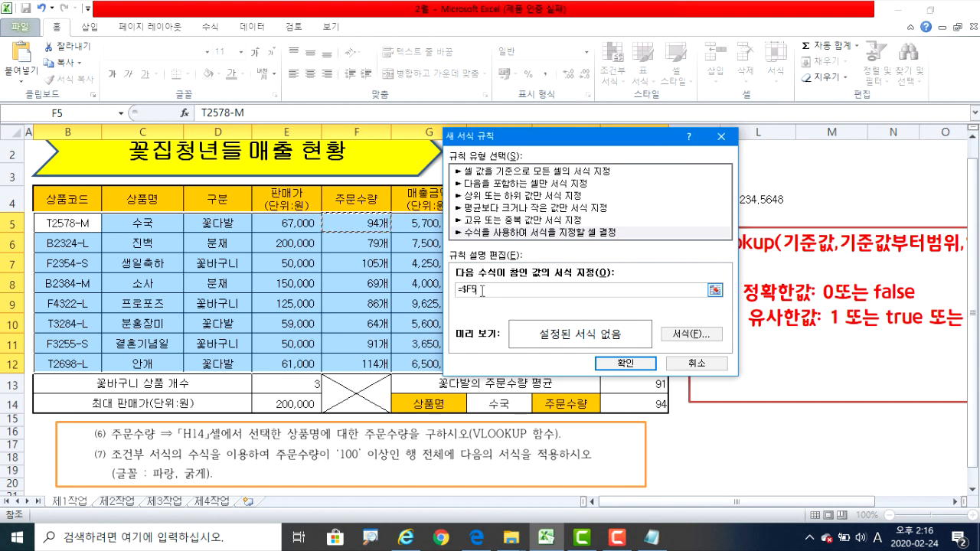
text(>=100)
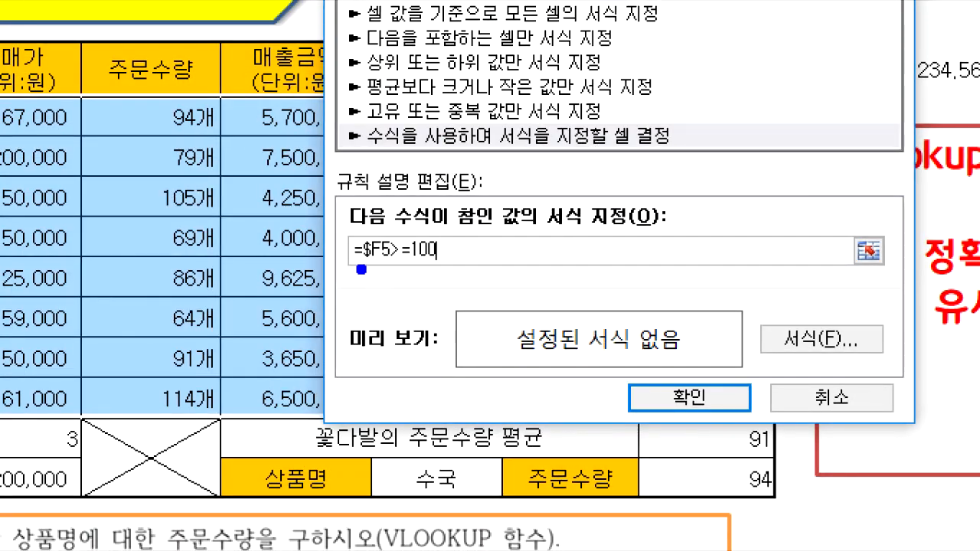
drag(361, 270, 449, 270)
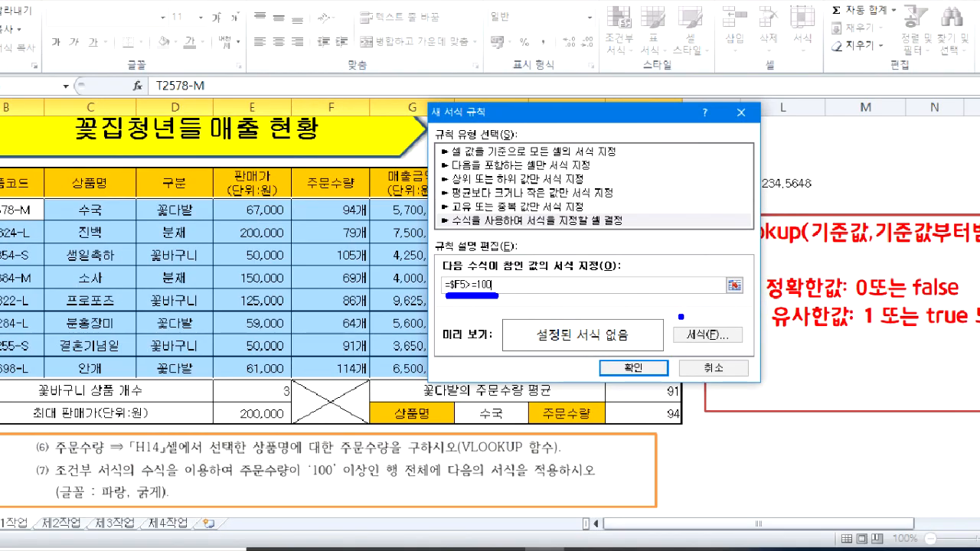
Mark the rule's format option, set a blue, bold (굵게) font, and apply the rule to the table rows.
drag(680, 316, 739, 351)
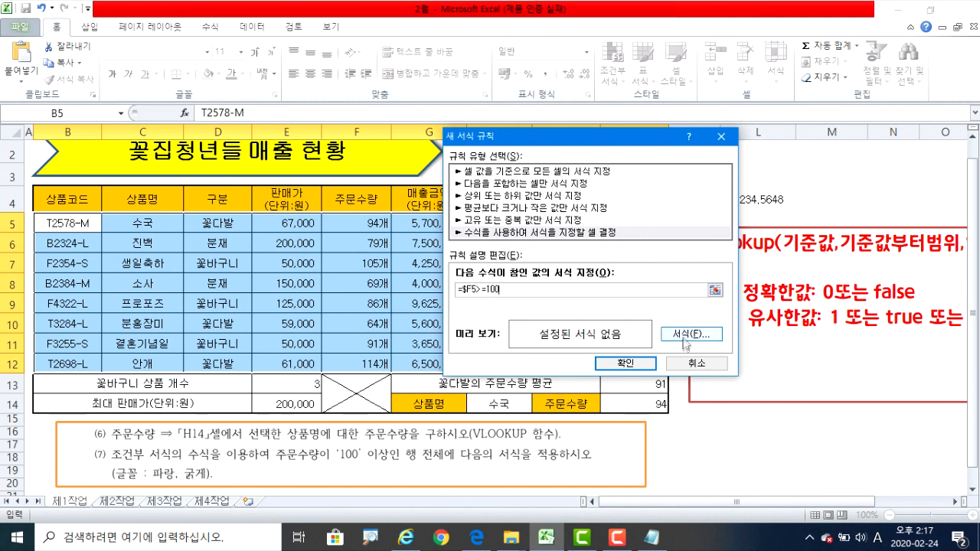
click(672, 335)
click(303, 228)
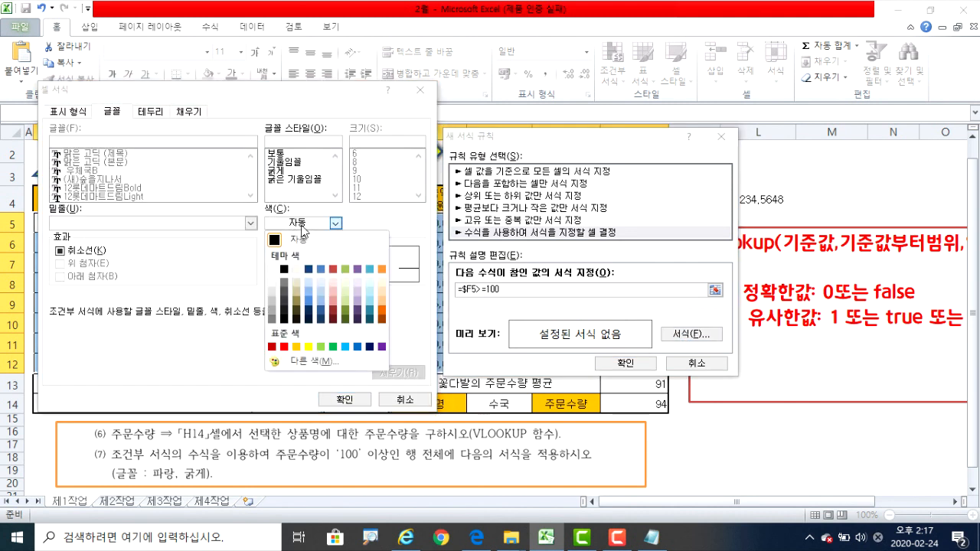
click(358, 349)
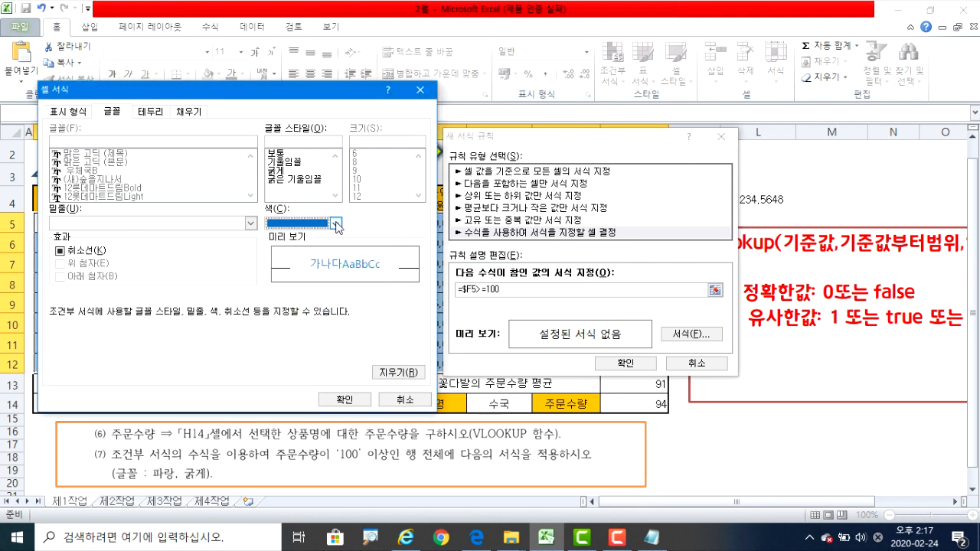
click(277, 172)
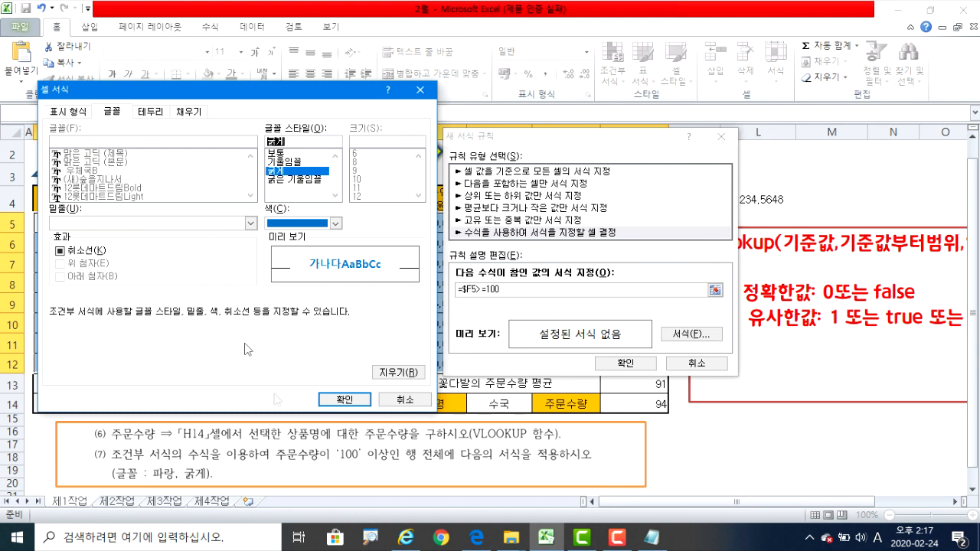
click(345, 400)
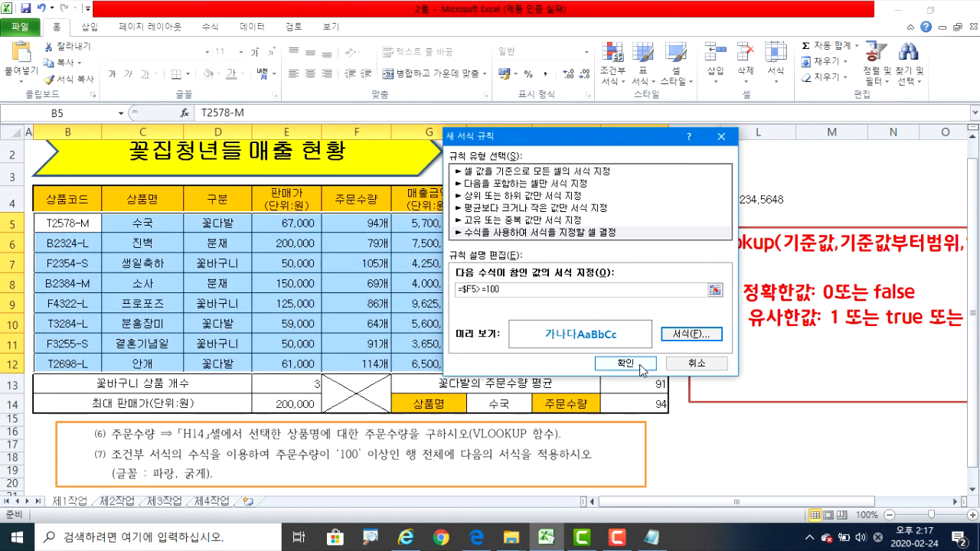
click(625, 368)
click(426, 323)
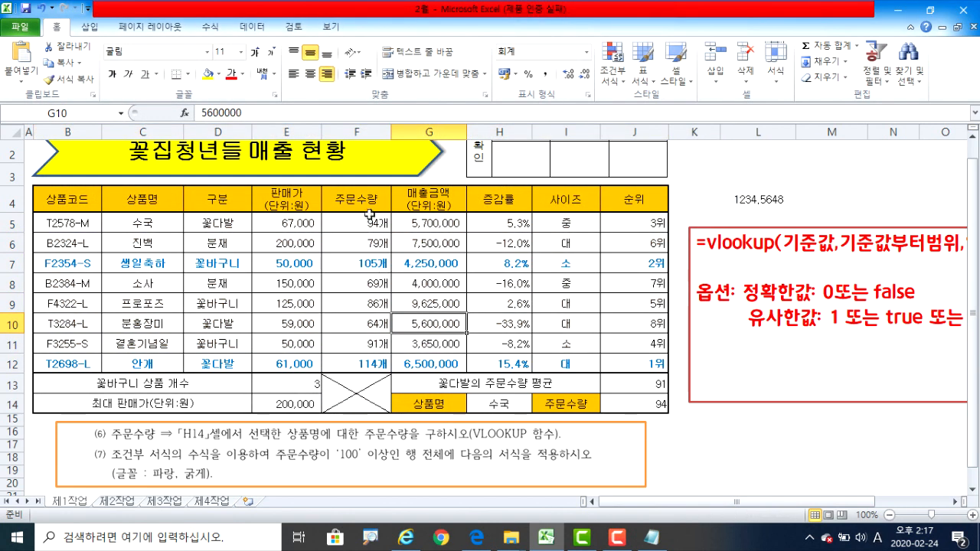